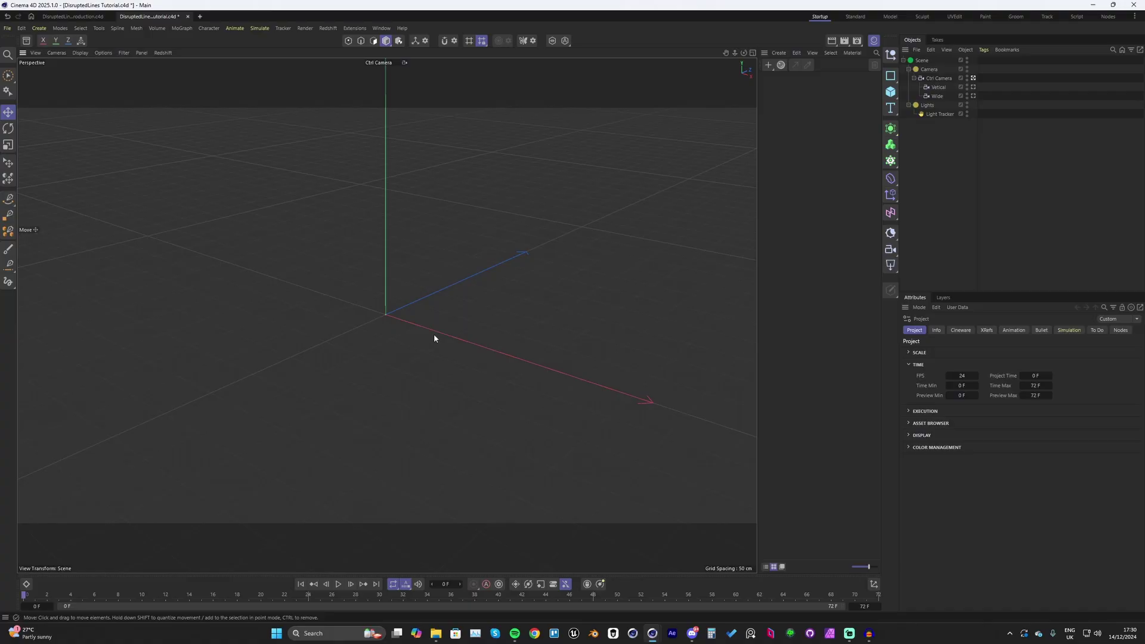
Create a Segment spline from the Commander, set its Point Count to 150, and put it under a Cloner
key(shift+c)
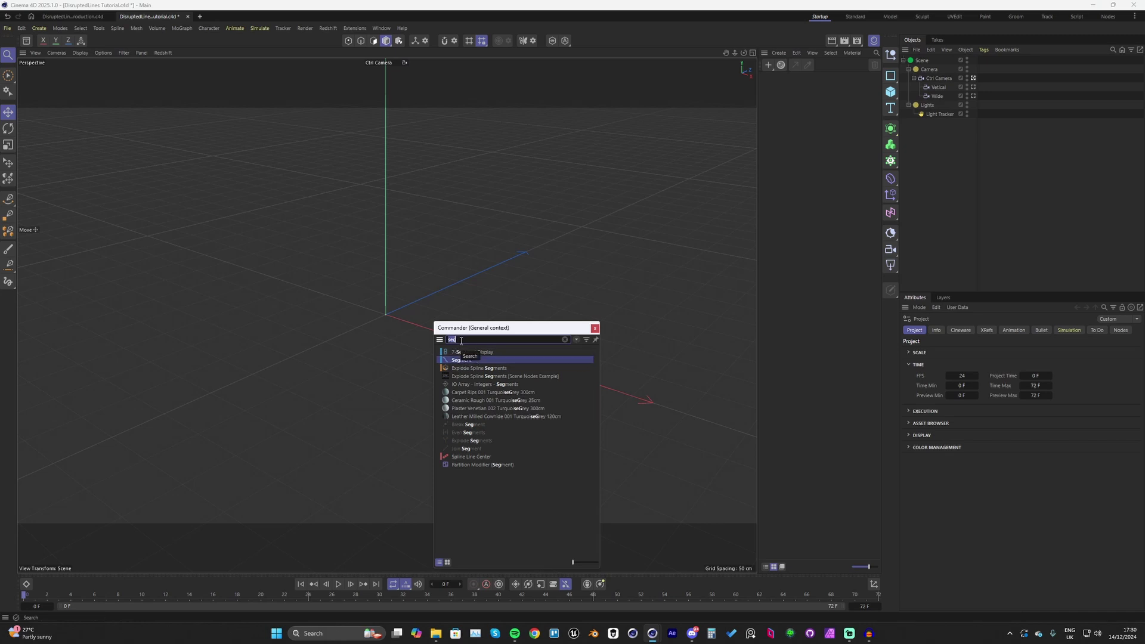
click(460, 360)
alt+drag(392, 344, 401, 352)
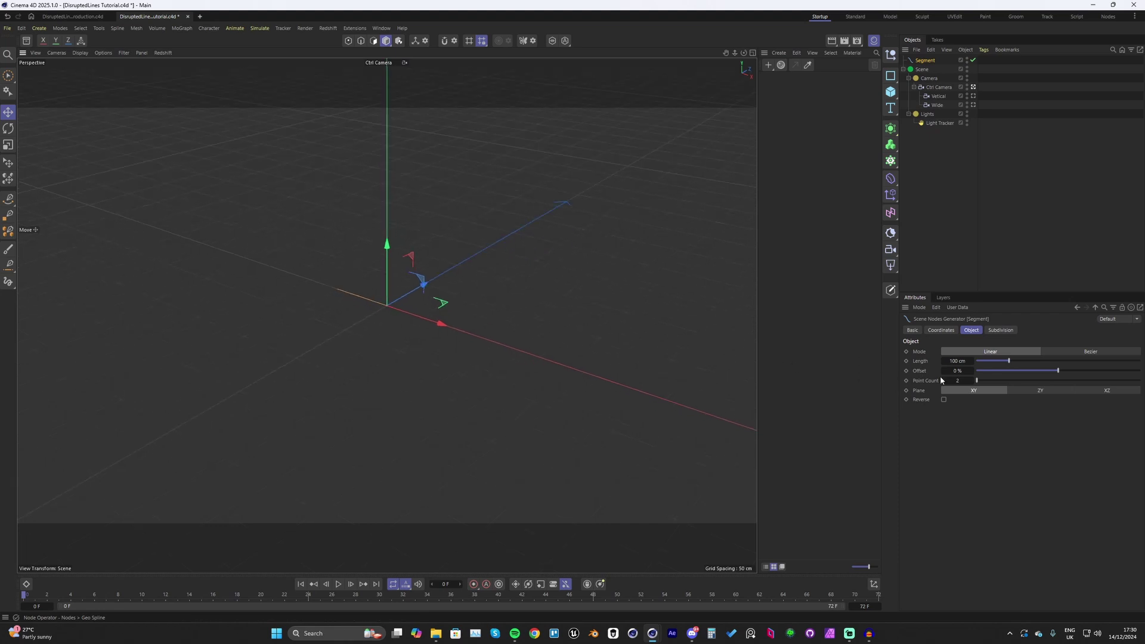
drag(952, 380, 954, 380)
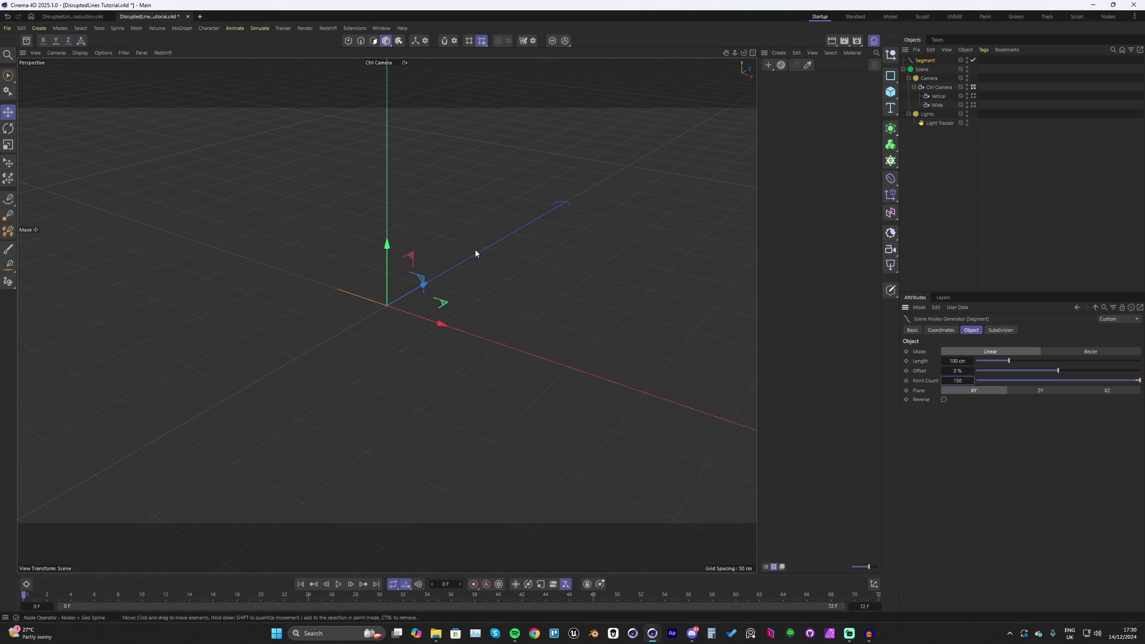
alt+drag(419, 279, 389, 266)
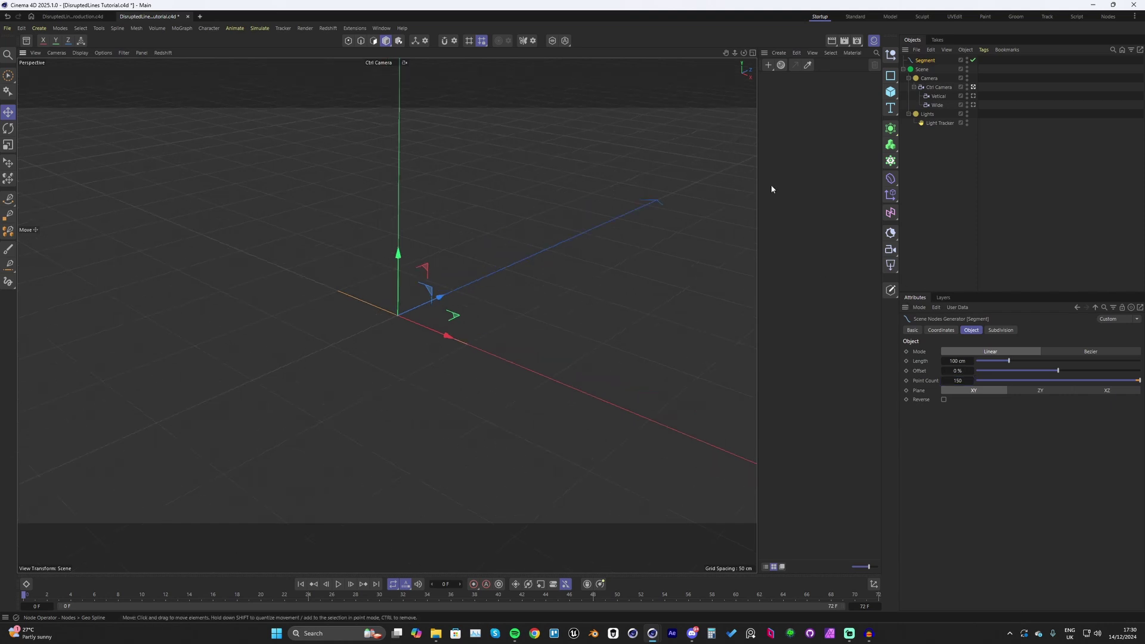
alt+click(891, 162)
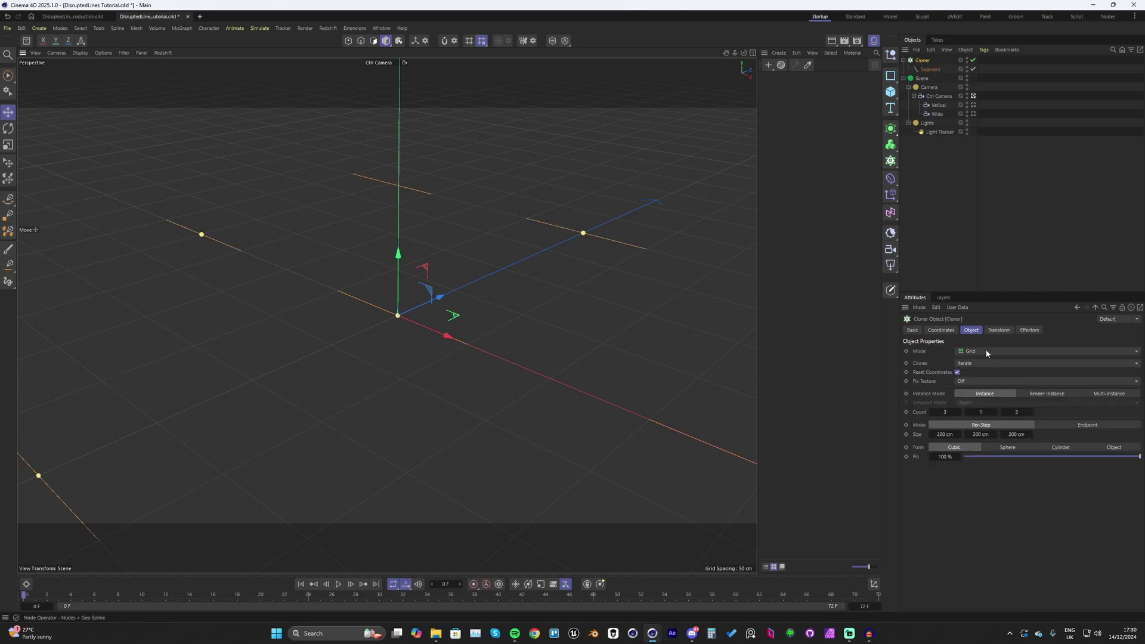
Set the Cloner grid count to 1 × 1 × 53 with 3 cm spacing on Z
double_click(946, 412)
text(1)
key(Return)
drag(1014, 412, 968, 434)
text(3)
key(Return)
scroll(453, 331, up, 3)
alt+drag(453, 330, 444, 352)
drag(1018, 413, 1011, 424)
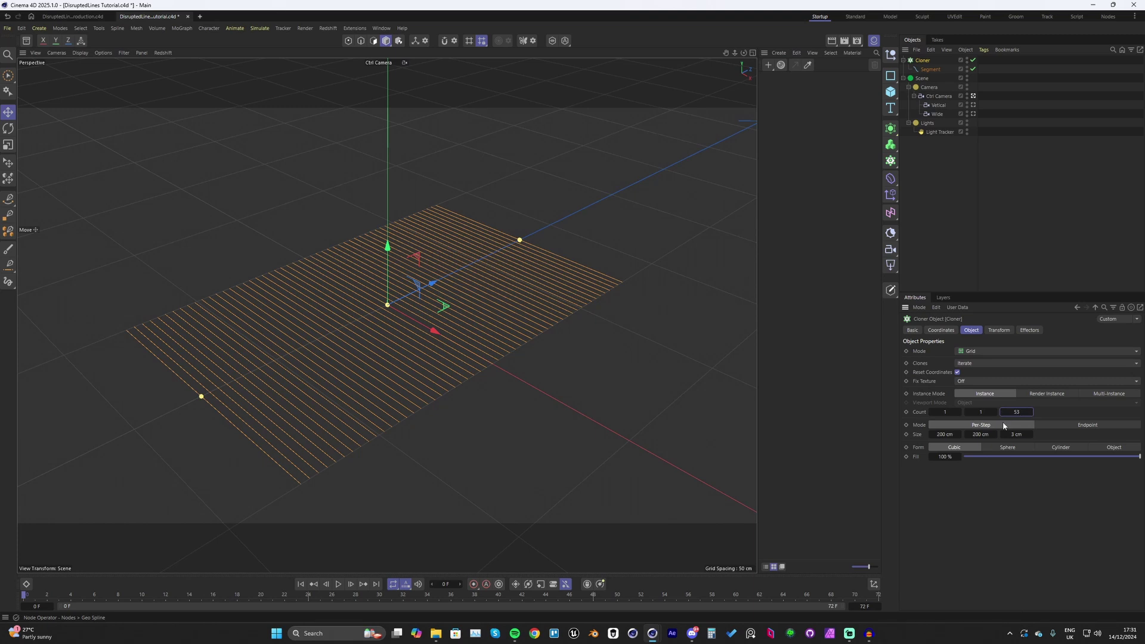
Set the Segment length to 165 cm
click(930, 70)
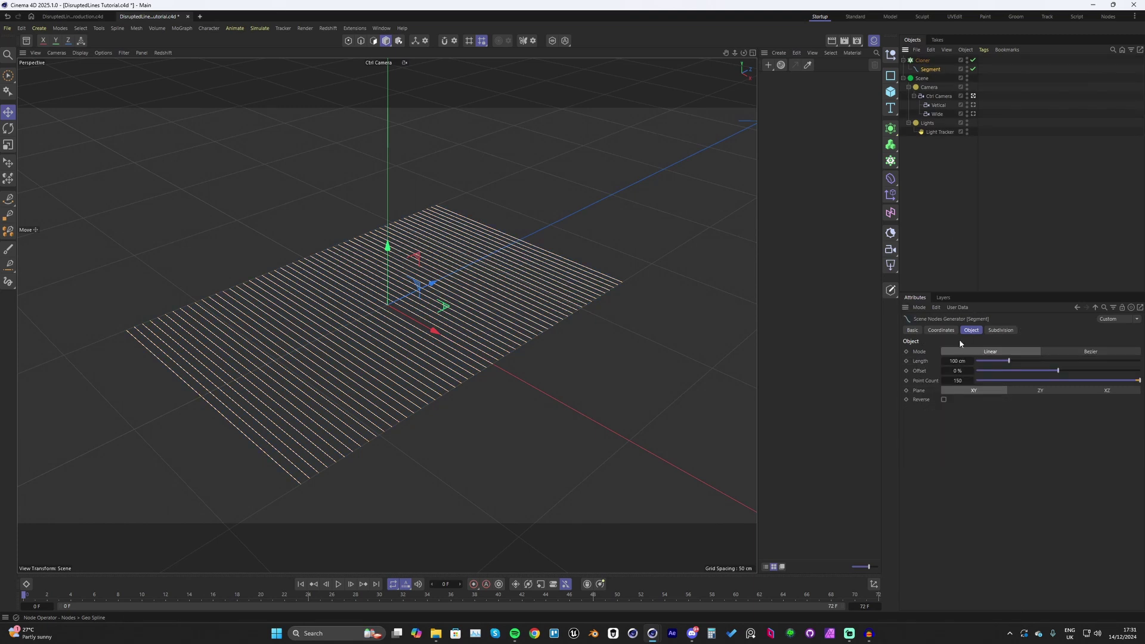
drag(956, 361, 963, 362)
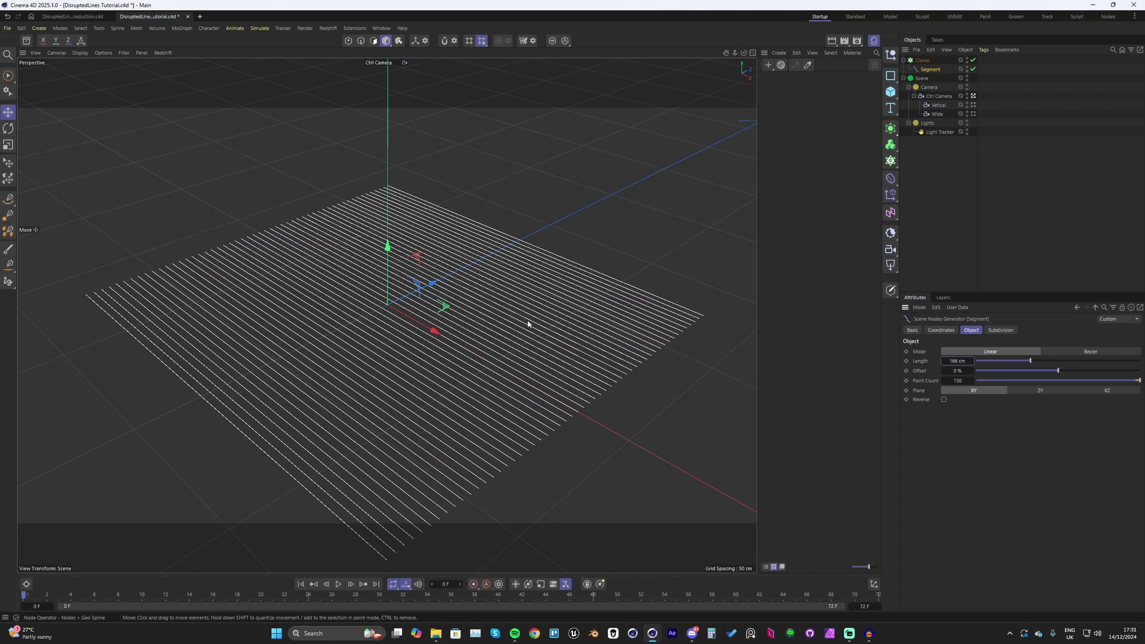
click(944, 361)
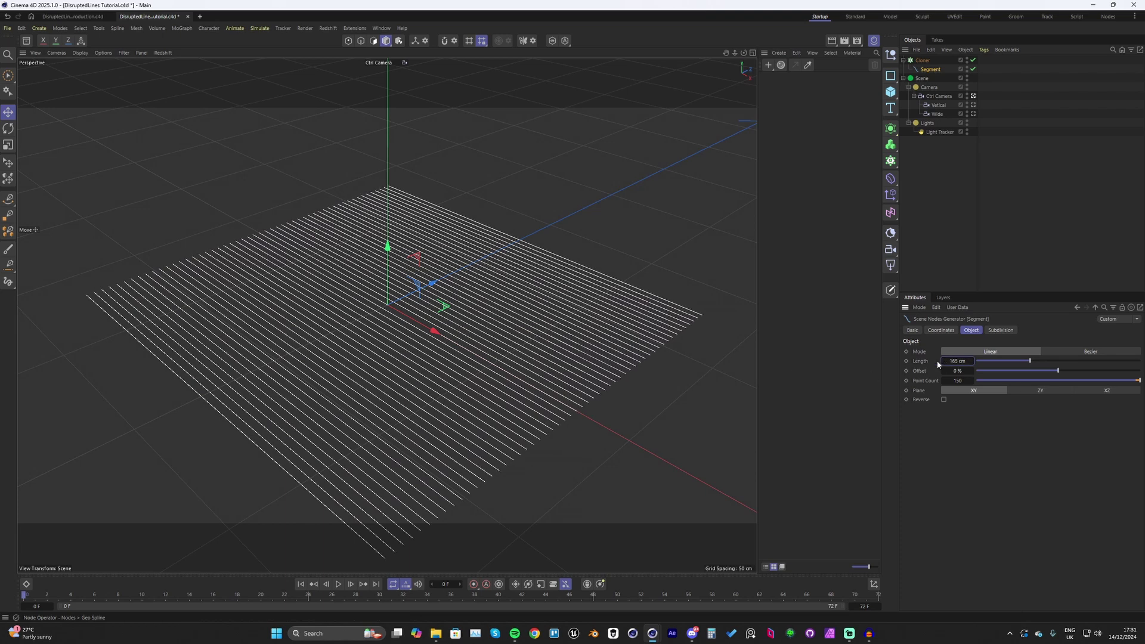
alt+drag(410, 294, 403, 286)
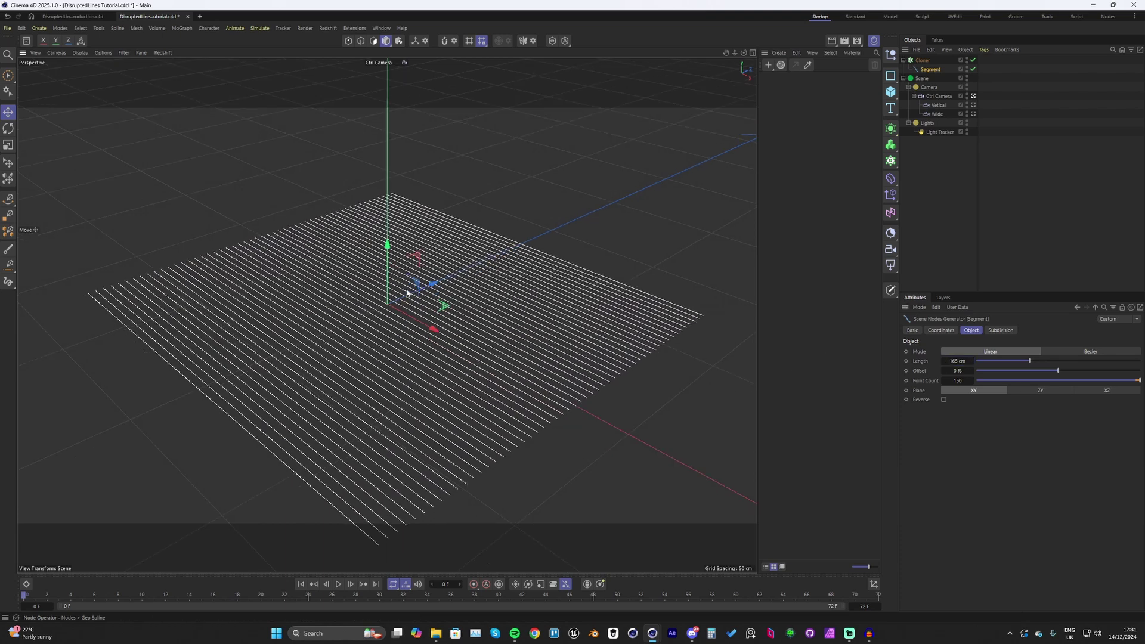
click(938, 96)
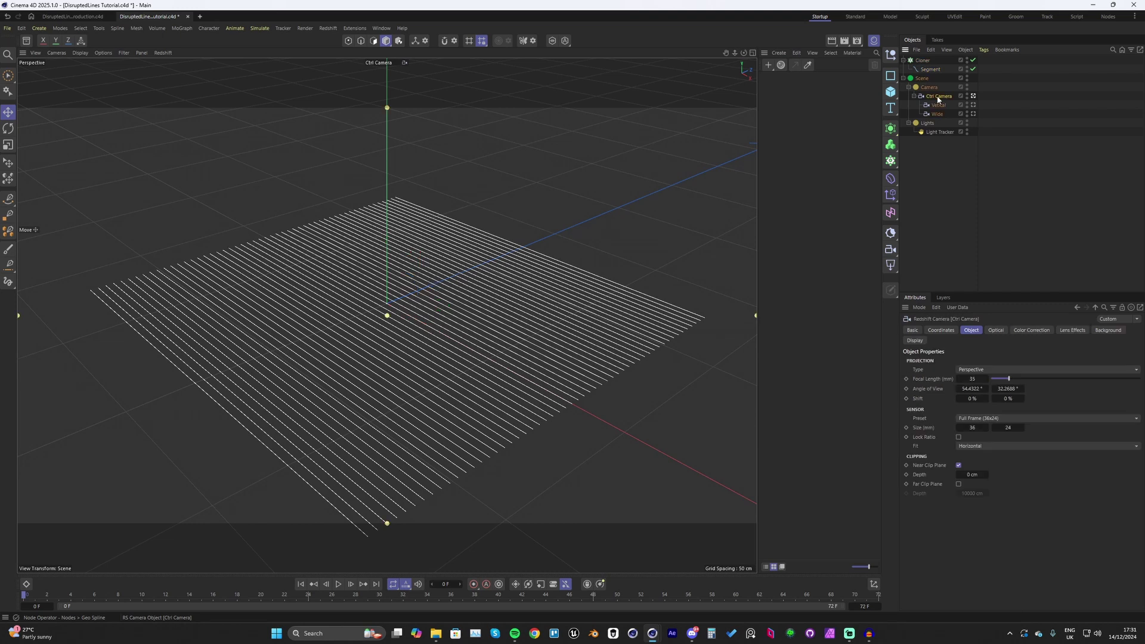
Set the Ctrl Camera focal length to 120 mm
click(972, 379)
text(120)
key(Return)
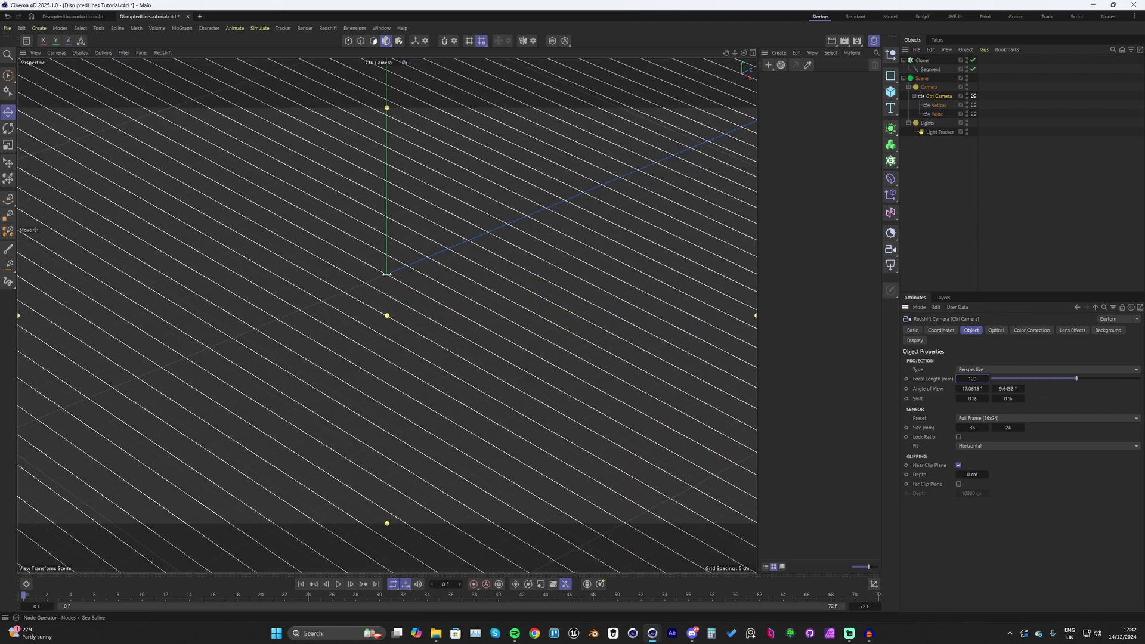
mouse_move(742, 56)
mouse_down()
mouse_move(752, 60)
mouse_move(737, 54)
mouse_up()
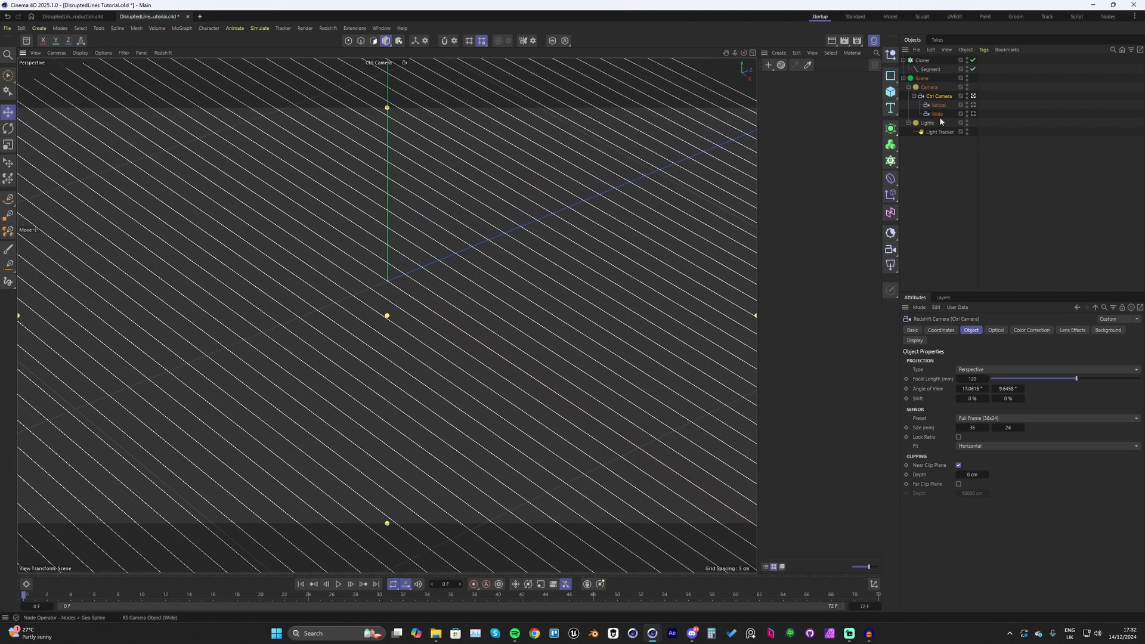
Raise the Cloner's Z count to 78 and reduce the spacing to 2 cm
click(923, 60)
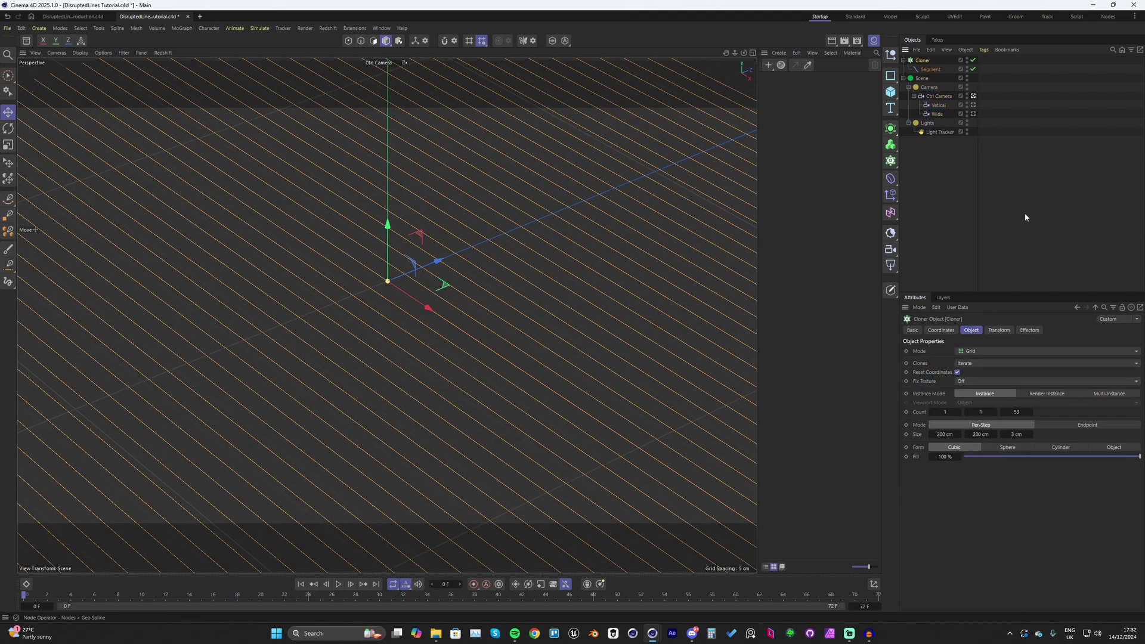
drag(1019, 412, 1021, 412)
click(1004, 434)
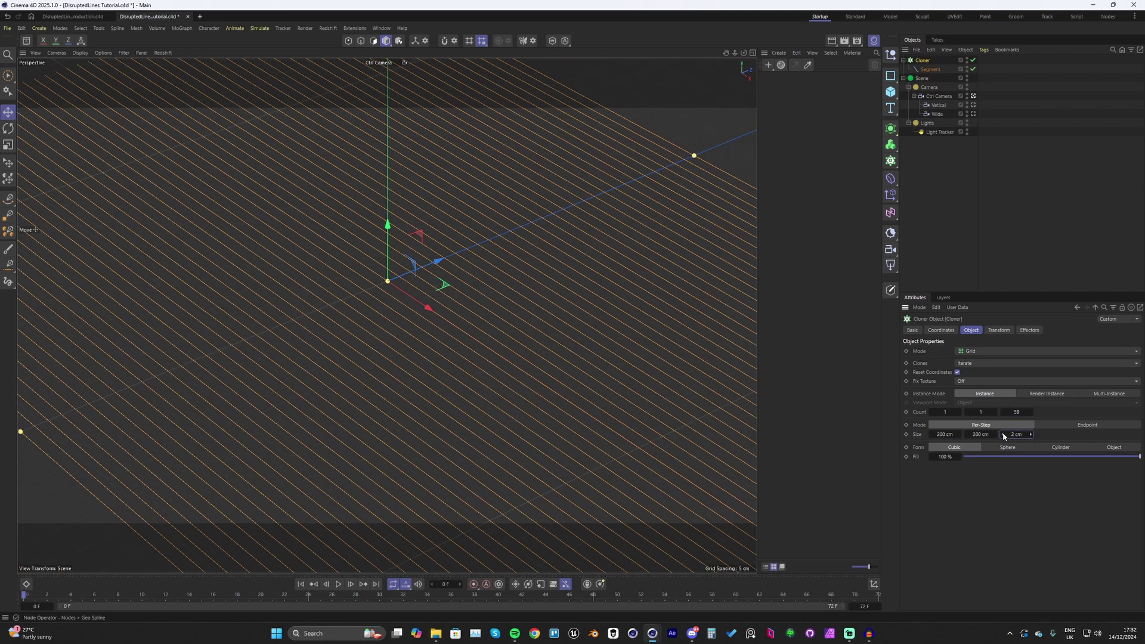
drag(1018, 412, 1021, 412)
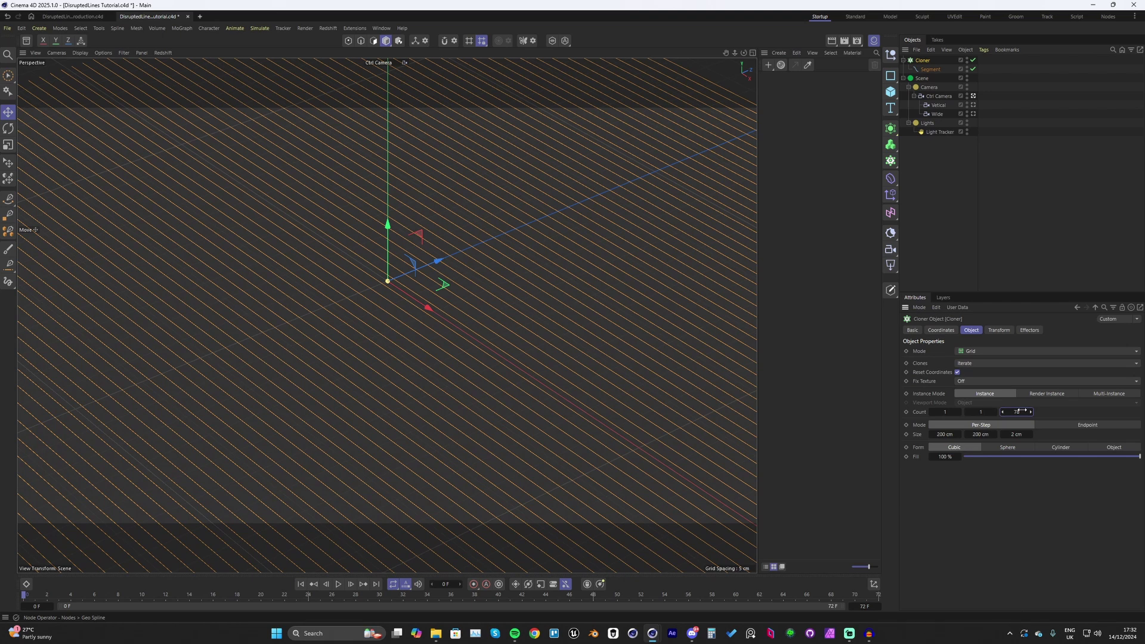
Add a Rope simulation tag with a 1 cm radius
right_click(931, 60)
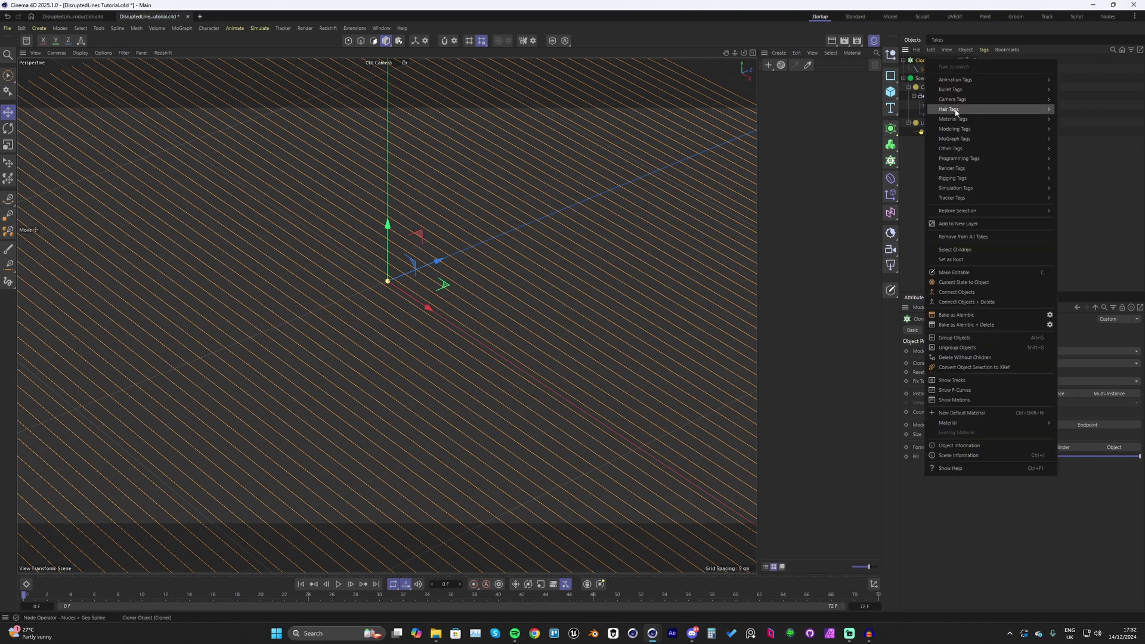
mouse_move(956, 190)
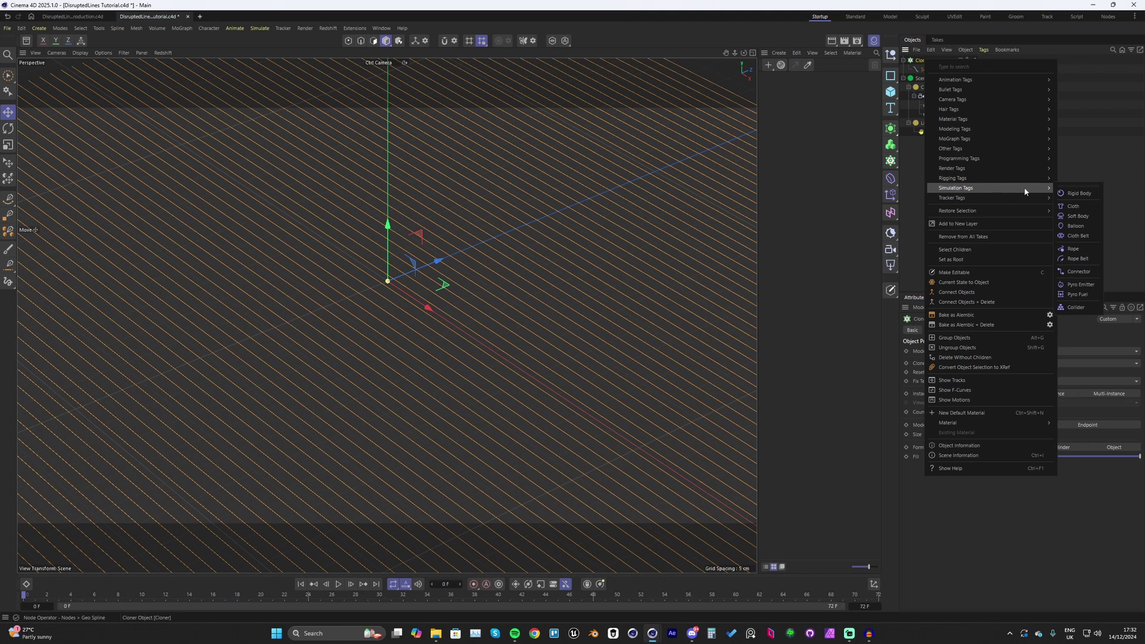
click(1073, 249)
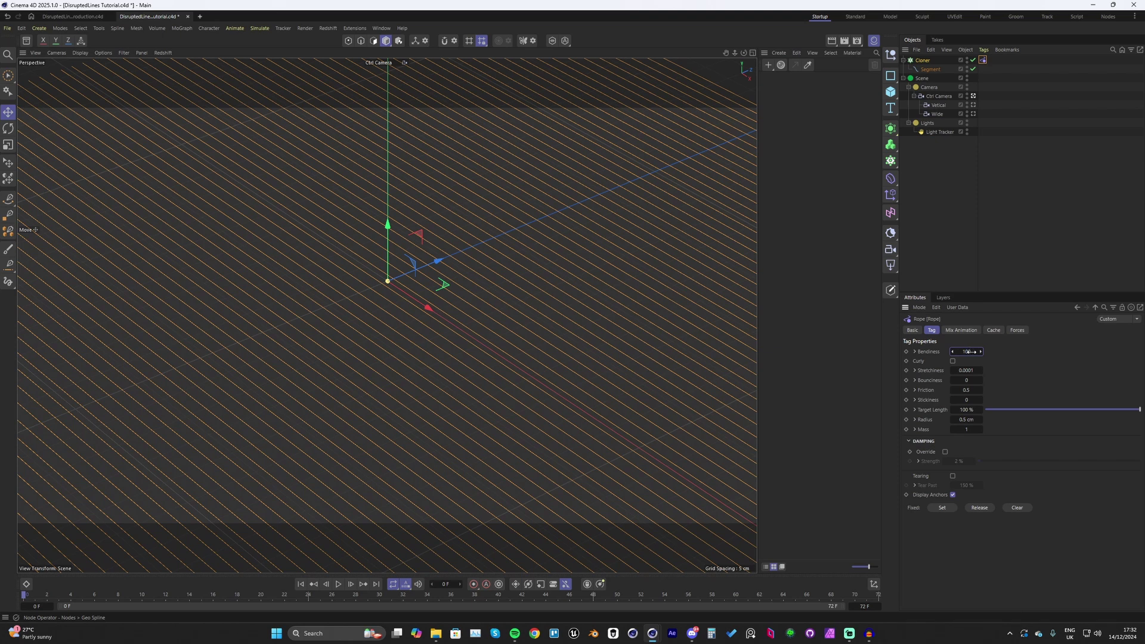
click(977, 419)
text(1)
key(Return)
Play the rope simulation and rewind to the first frame
key(F8)
key(F8)
key(shift+f)
click(259, 29)
Add a Turbulence force with about 60 cm strength and 0.98 % scale
mouse_move(277, 46)
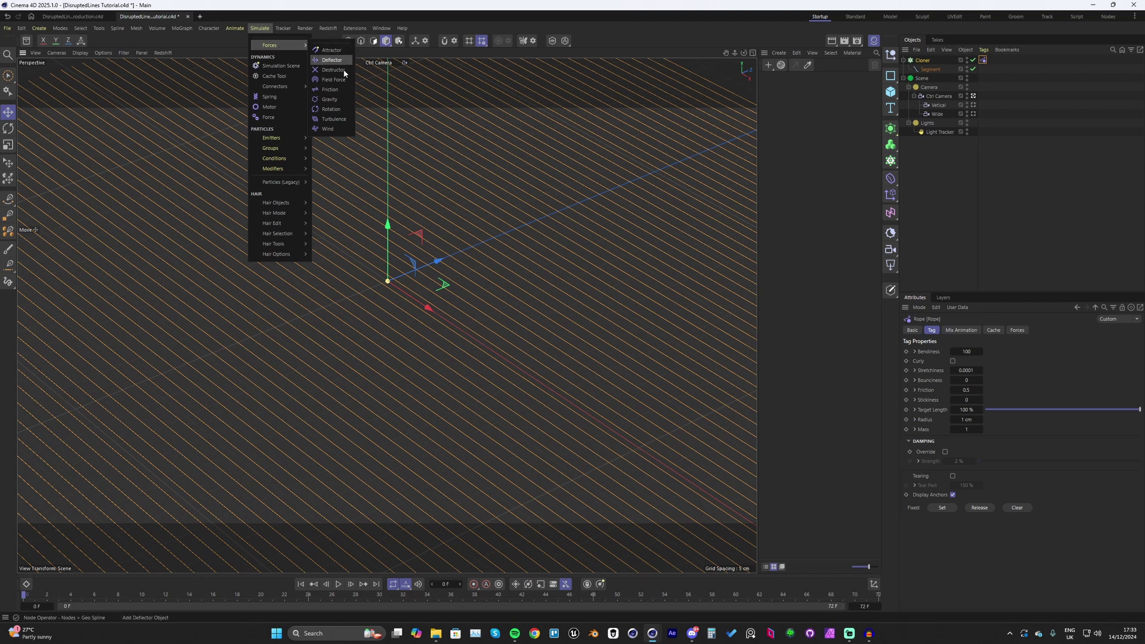
click(331, 120)
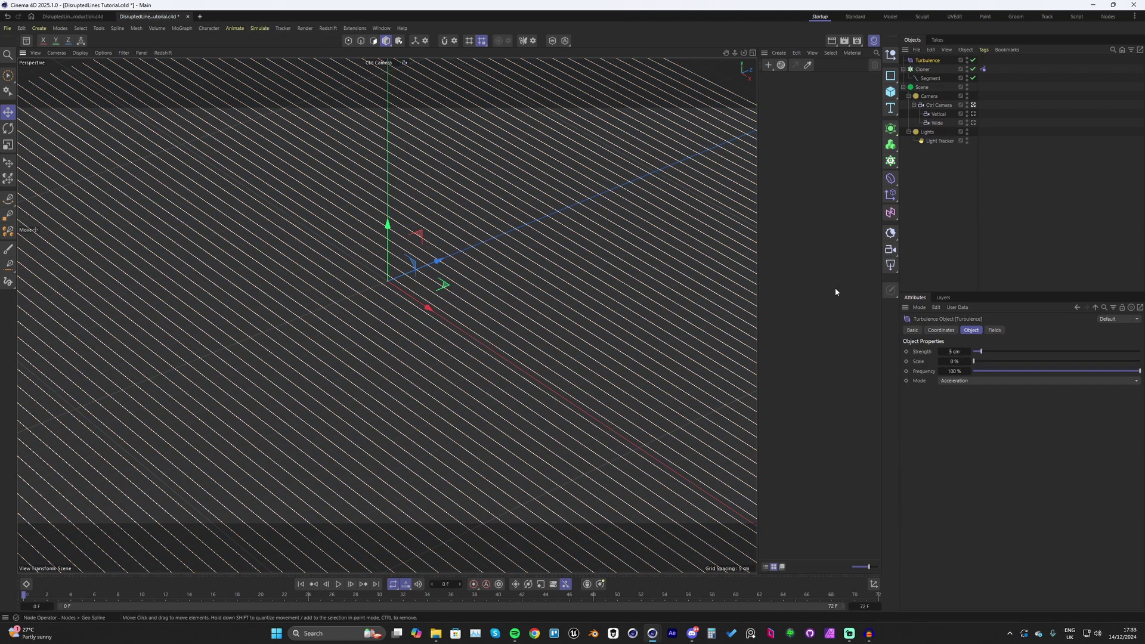
drag(992, 353, 1067, 354)
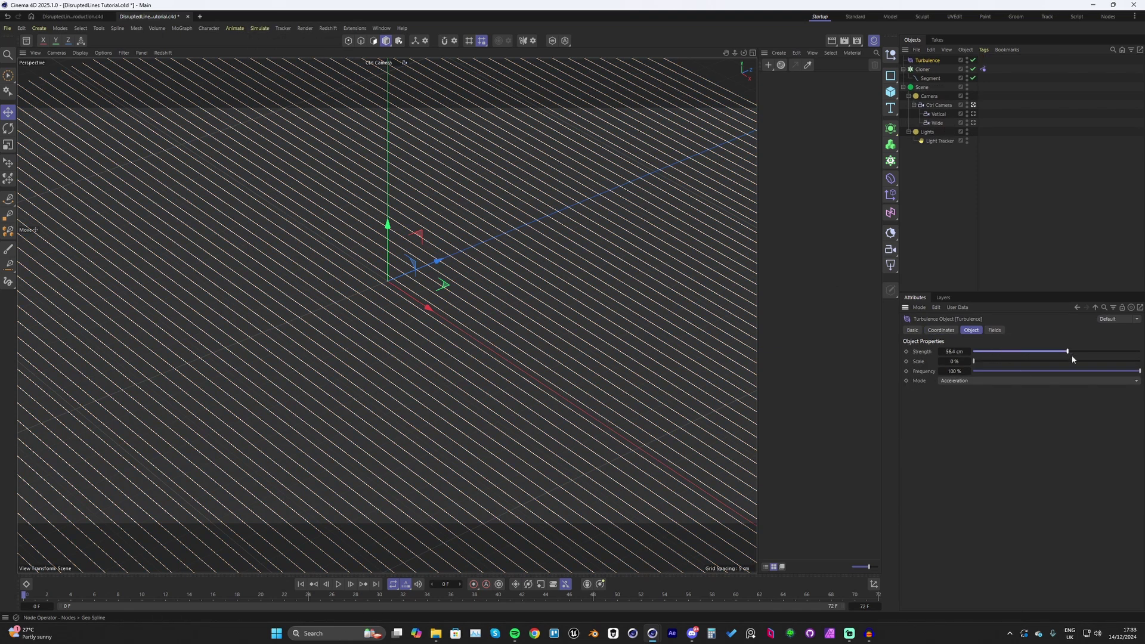
drag(968, 361, 961, 361)
Preview the turbulence in playback, then stop and rewind to frame 0
key(F8)
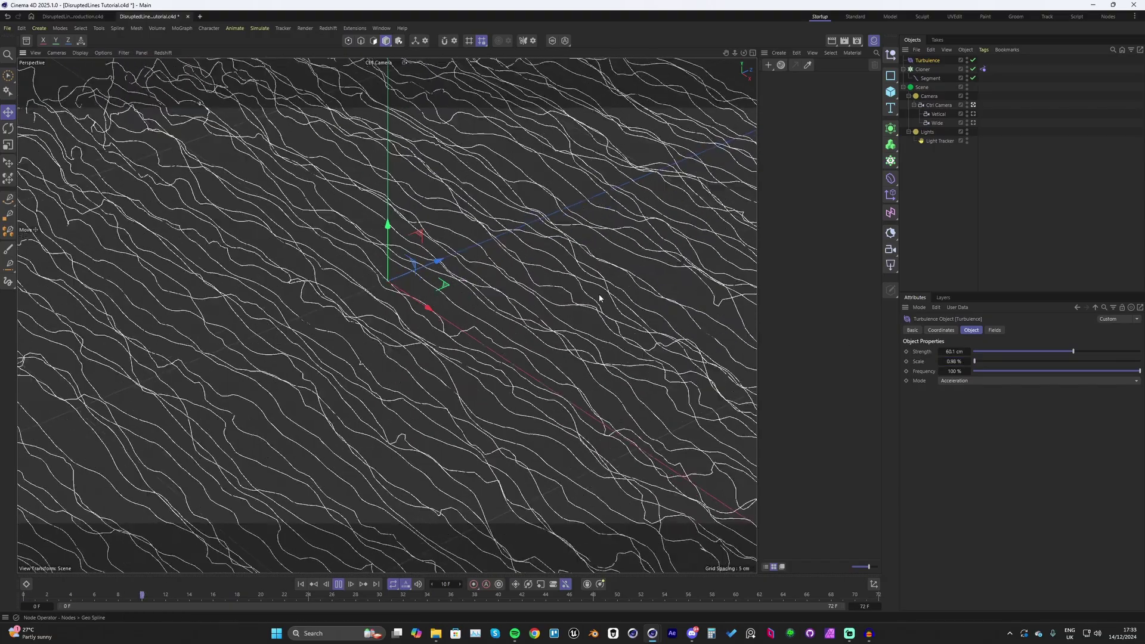
key(F8)
key(shift+f)
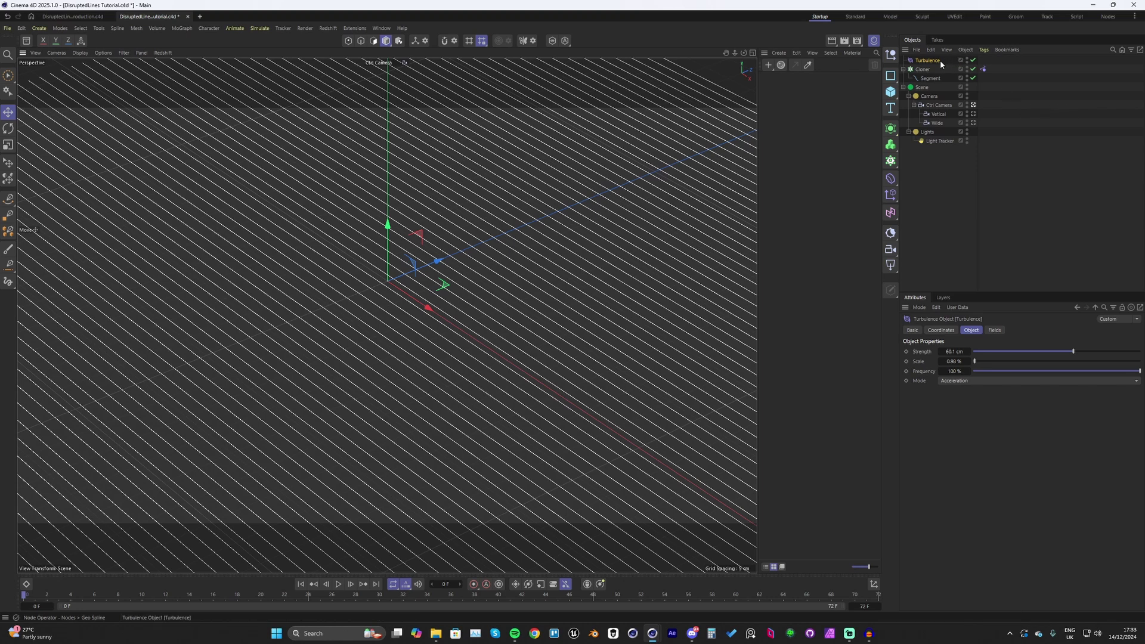
click(994, 330)
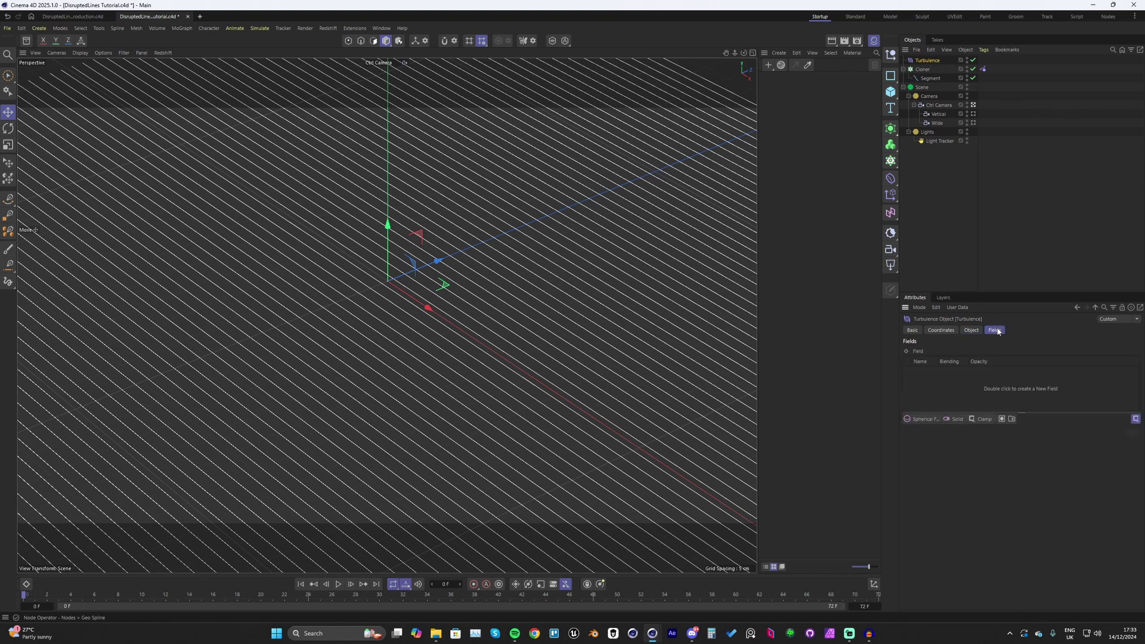
Add a shrunken Spherical Field to the turbulence and view the line plane through Default Camera
click(924, 418)
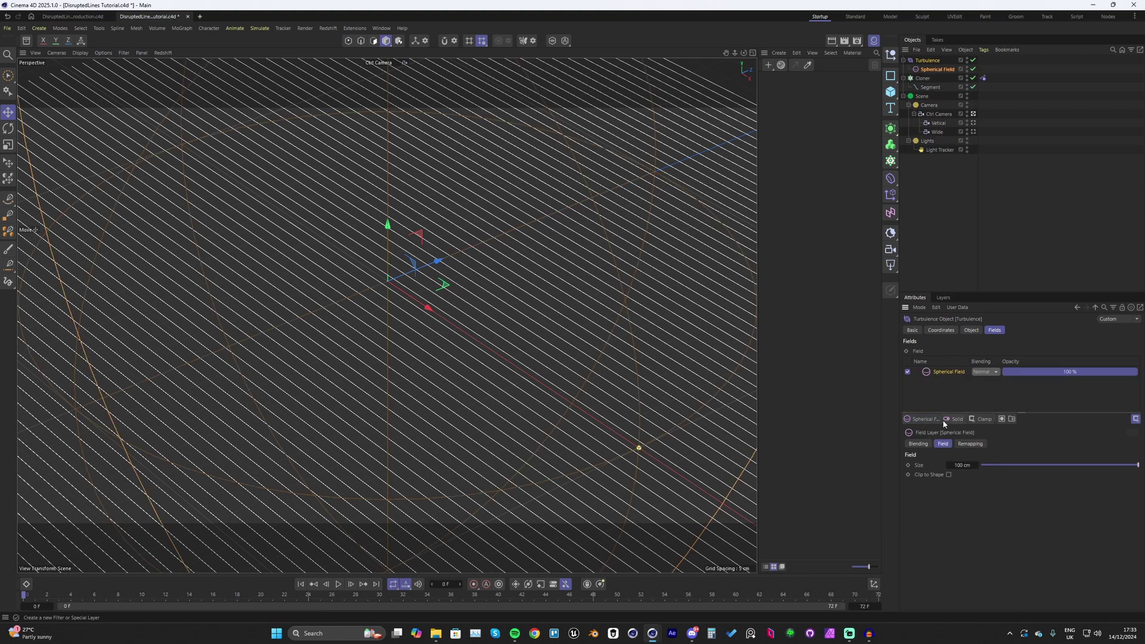
drag(962, 465, 916, 465)
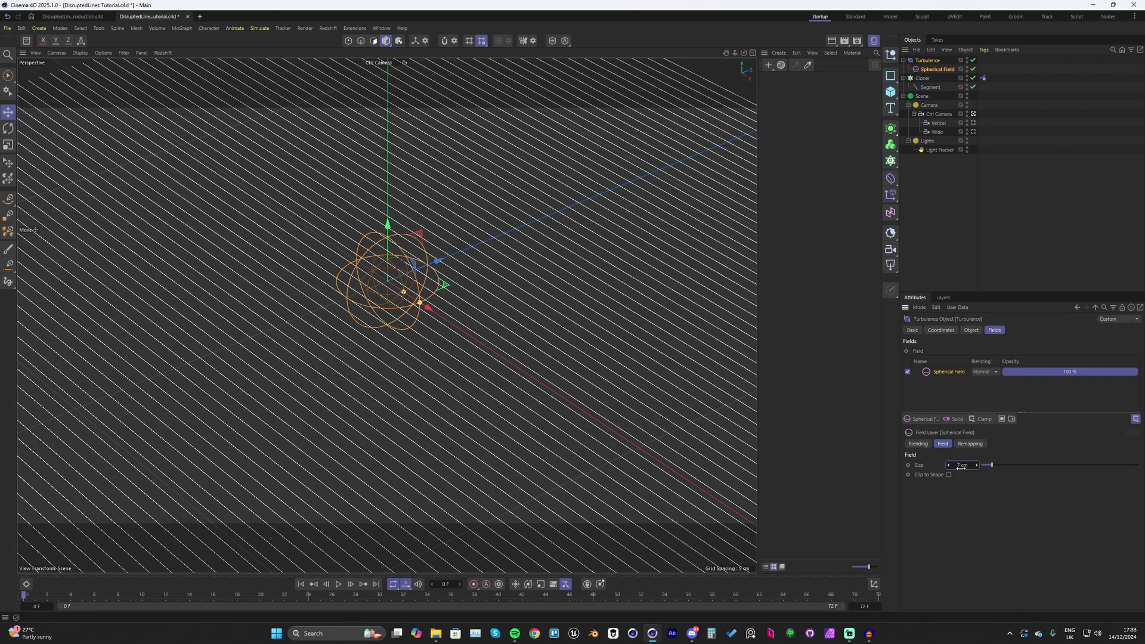
click(399, 62)
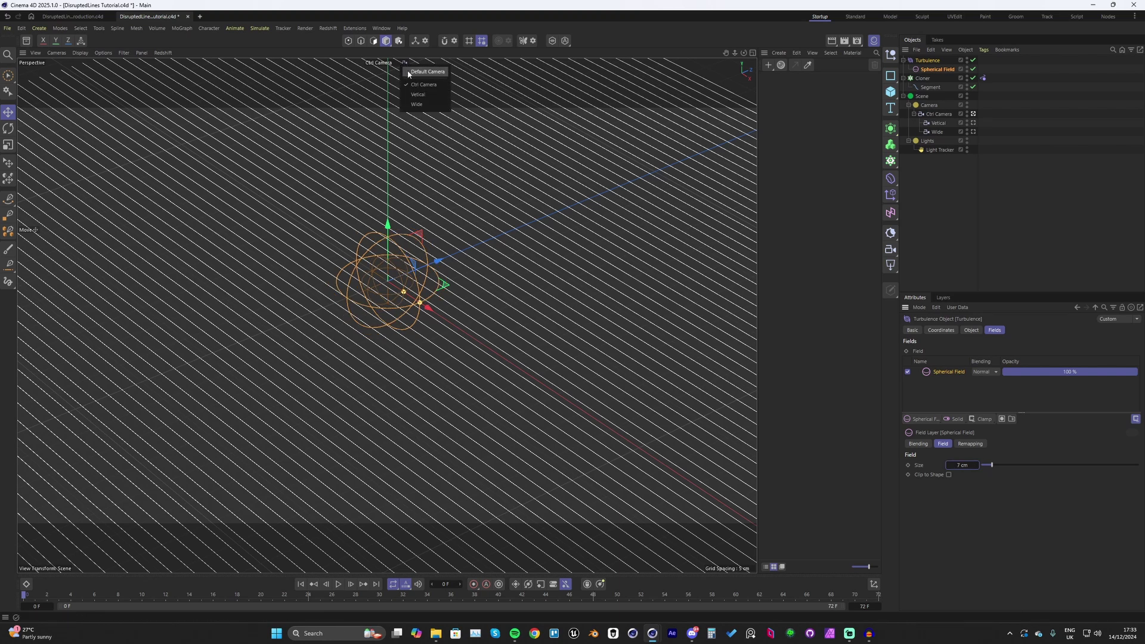
click(410, 74)
alt+drag(394, 307, 381, 329)
scroll(381, 329, up, 8)
scroll(381, 331, up, 6)
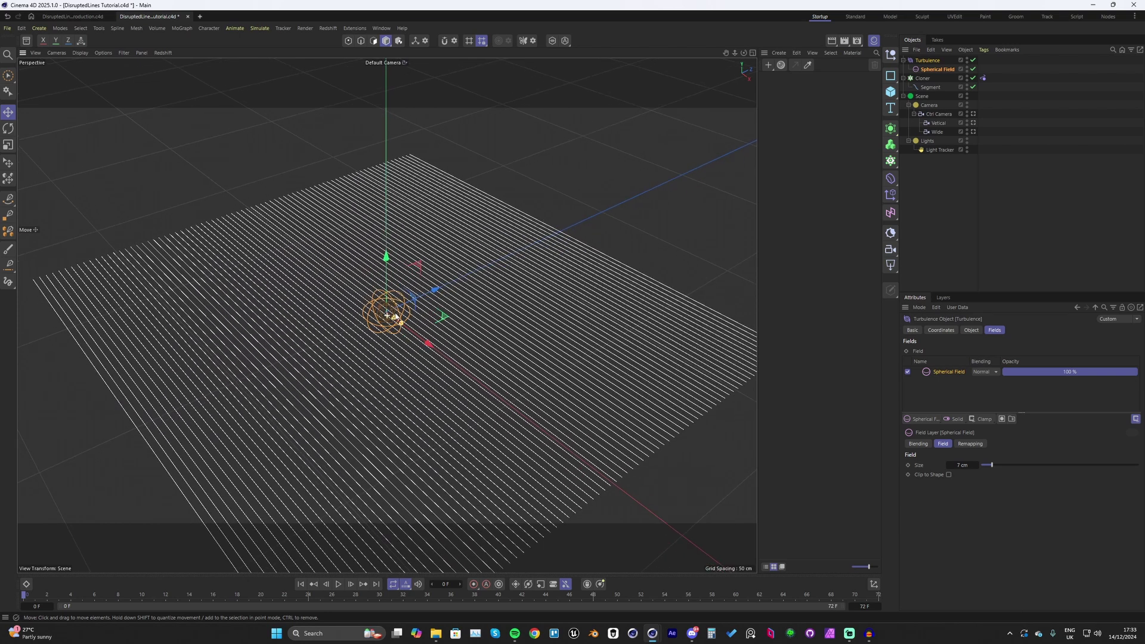
key(F8)
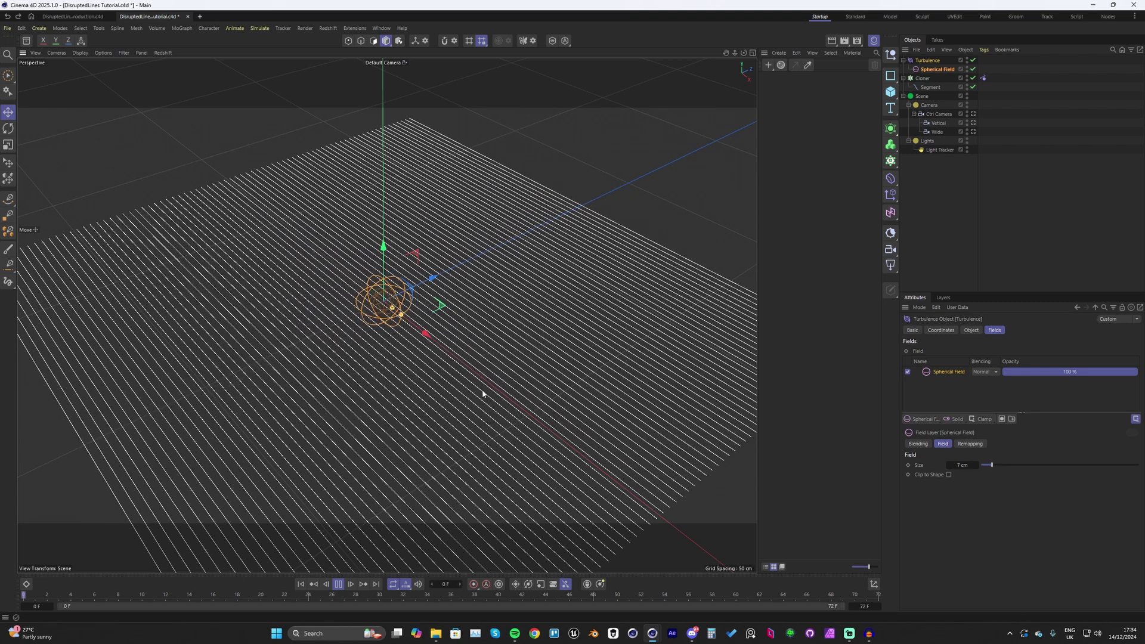
Stop playback, rewind to frame 0, and move the Spherical Field to about -89 cm on Z
key(F8)
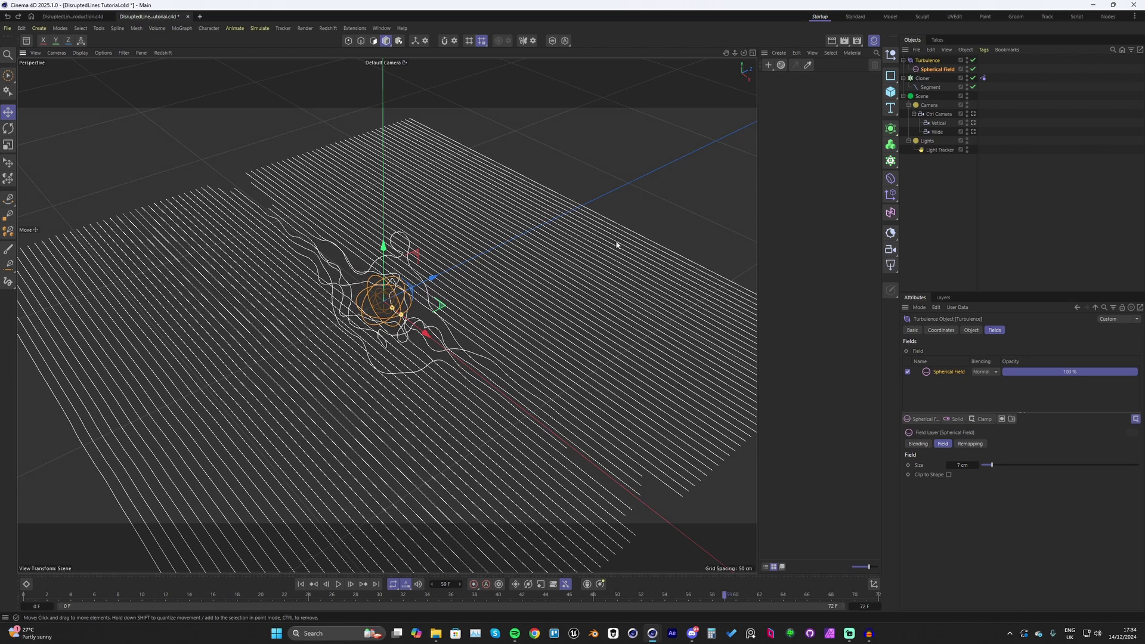
key(shift+f)
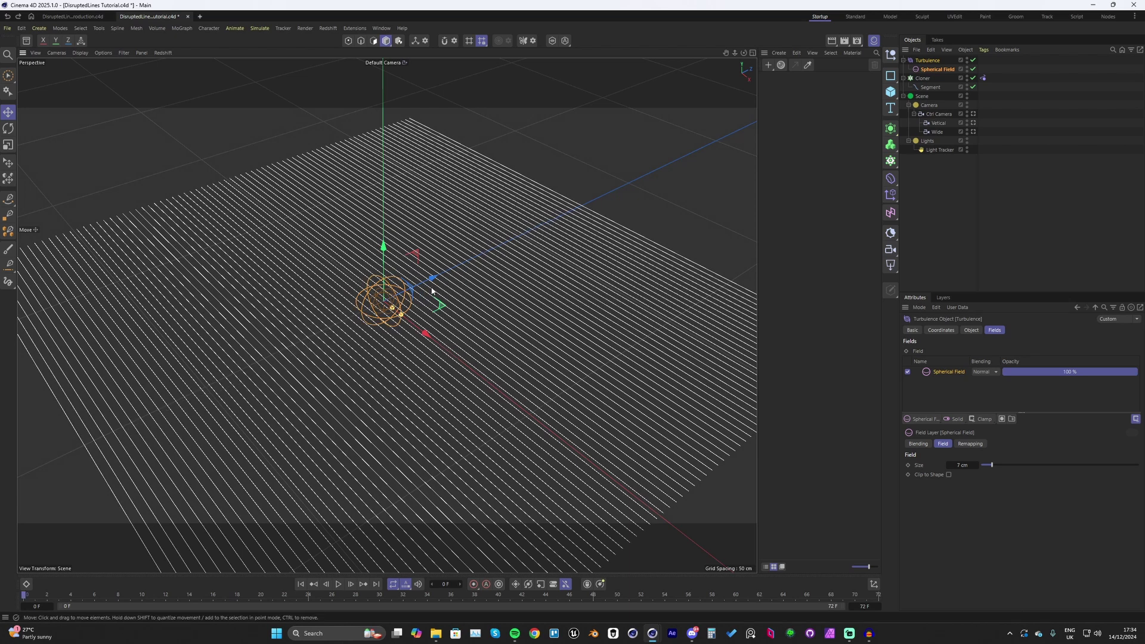
drag(428, 284, 88, 470)
scroll(295, 405, down, 1)
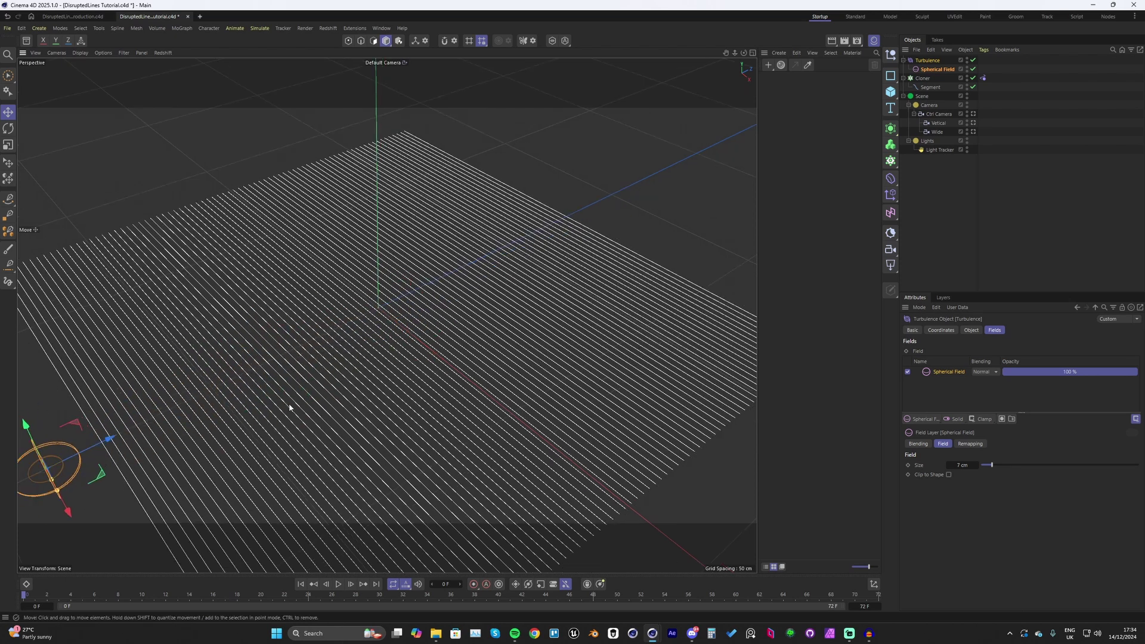
alt+drag(296, 406, 266, 401)
alt+middle_drag(266, 401, 328, 379)
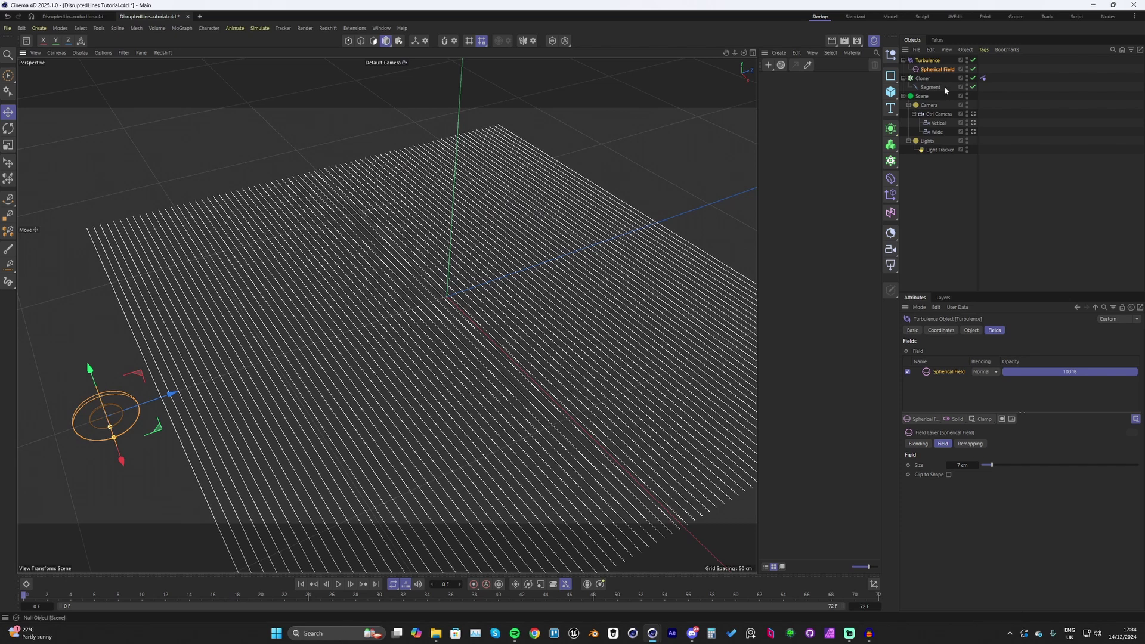
click(937, 70)
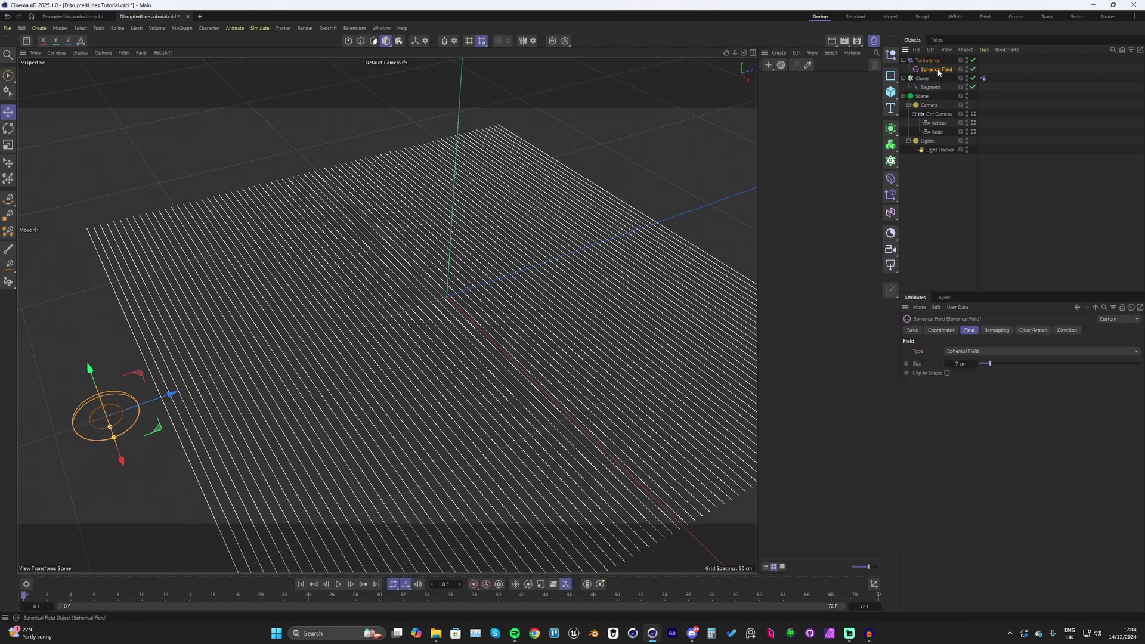
Keyframe the Spherical Field's Z position at -89 cm on frame 0 and about 91 cm on frame 70
click(945, 332)
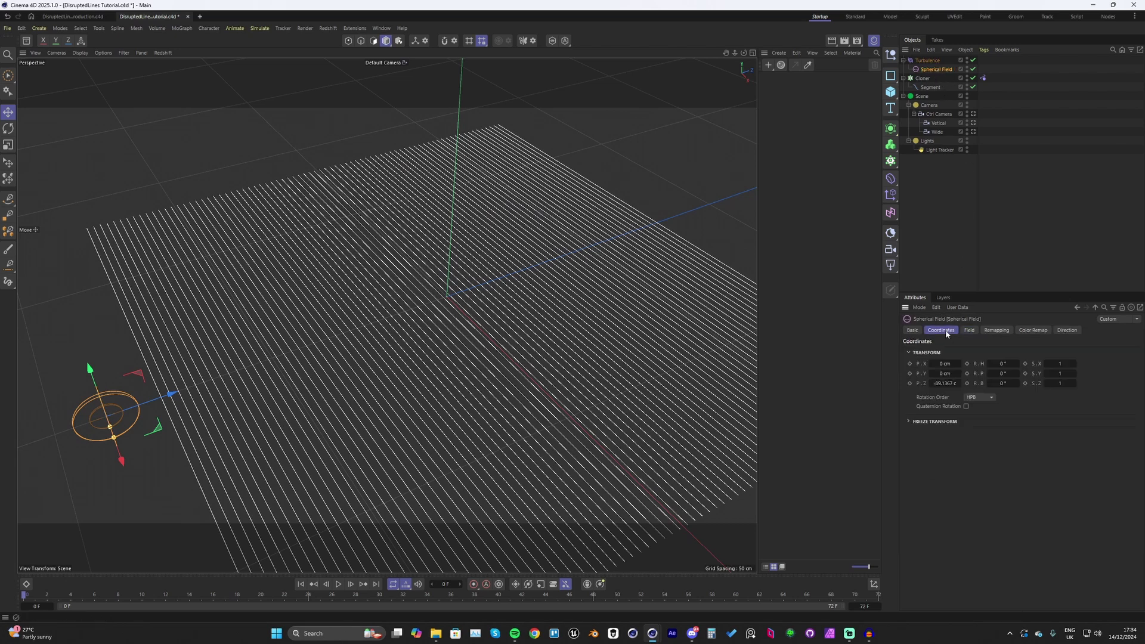
click(910, 384)
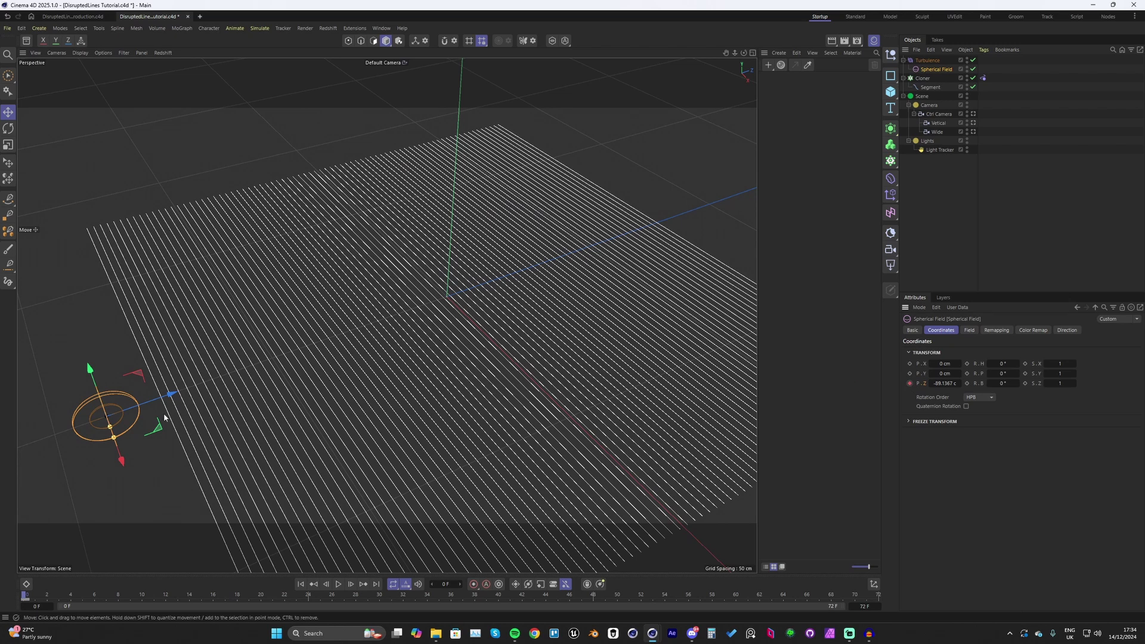
click(857, 596)
drag(939, 381, 1007, 380)
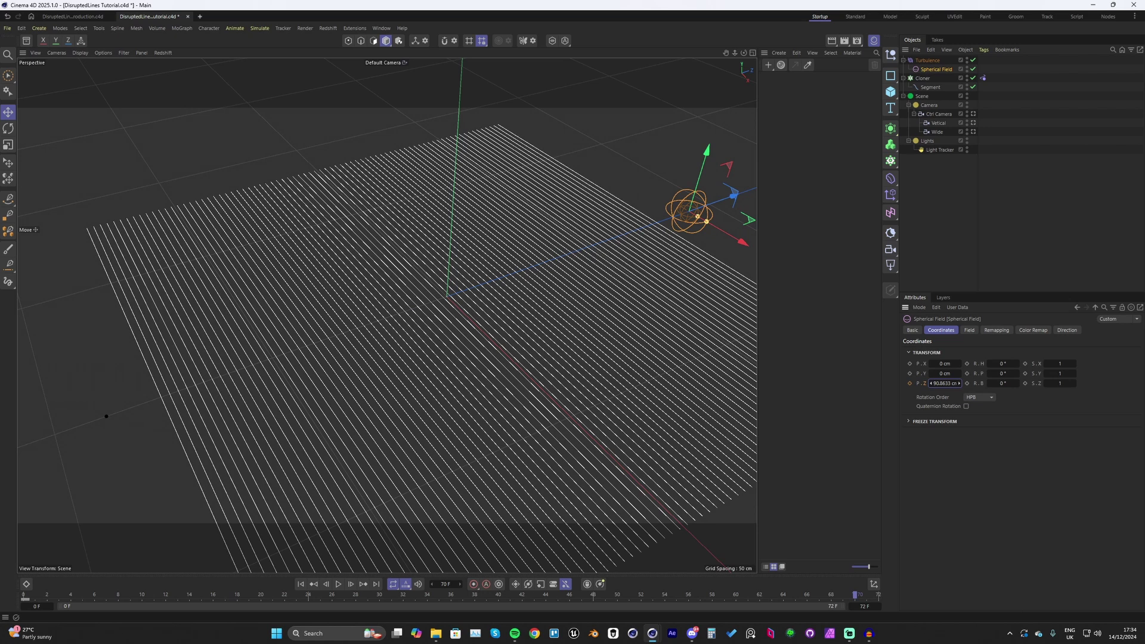
Play the field animation from the start, then watch it through Ctrl Camera
key(shift+f)
key(F8)
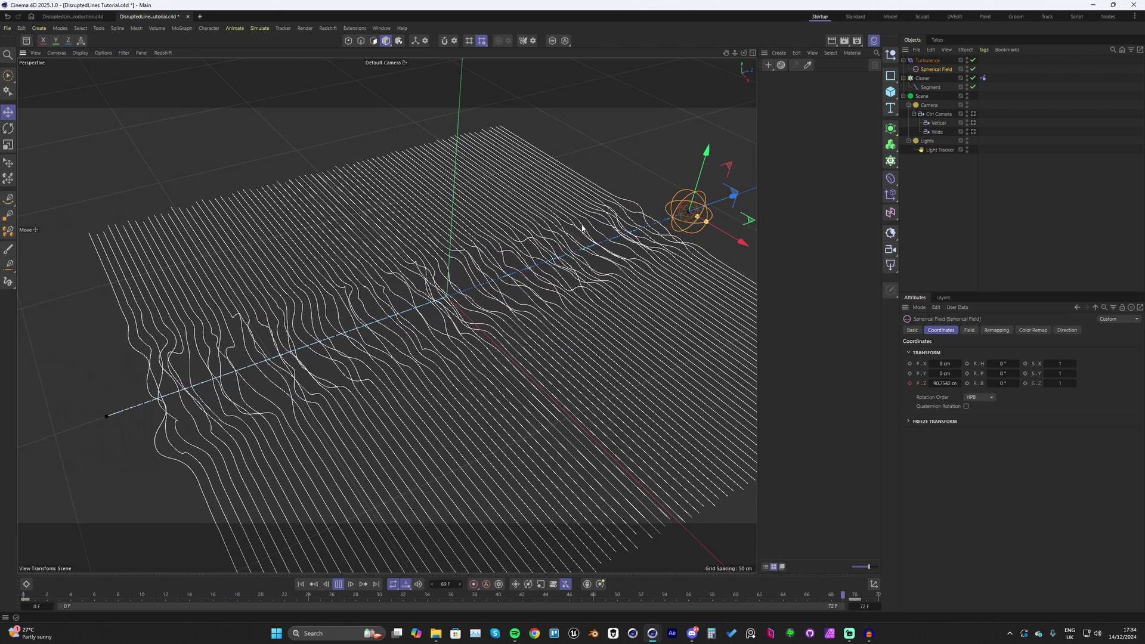
key(F8)
click(391, 65)
click(406, 88)
key(F8)
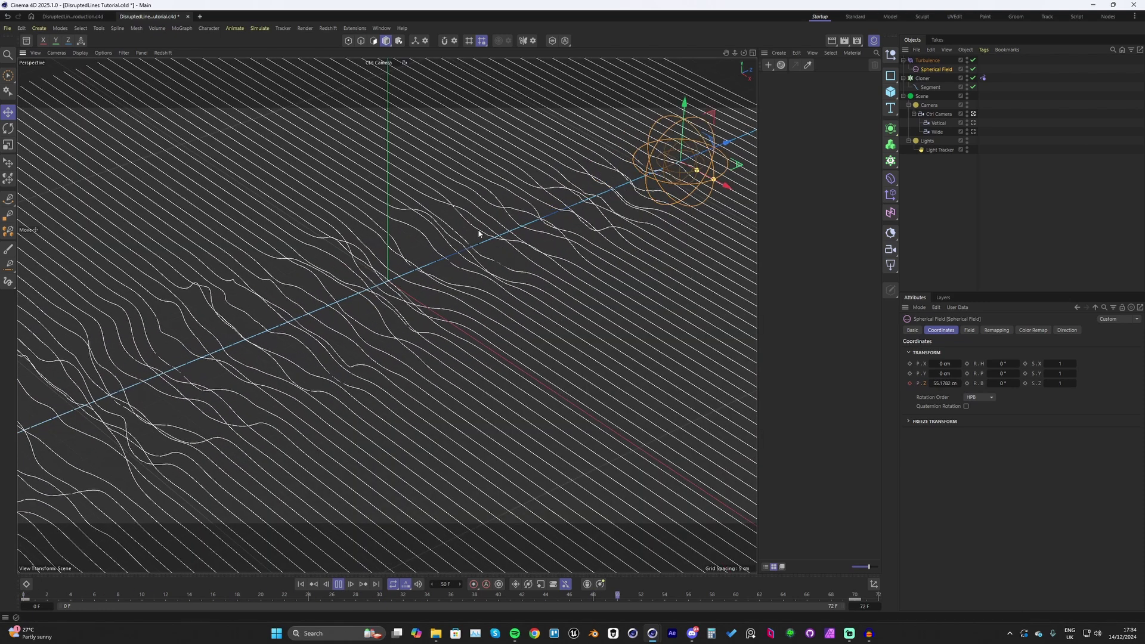
key(F8)
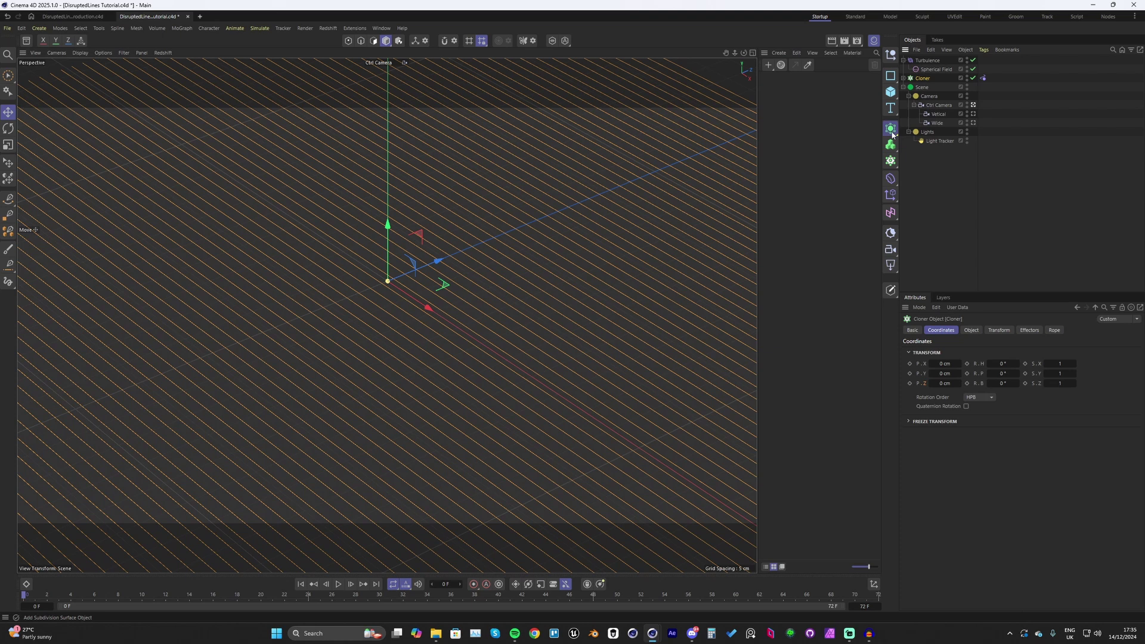
Add a Sweep and place the Cloner under it
click(890, 128)
click(993, 175)
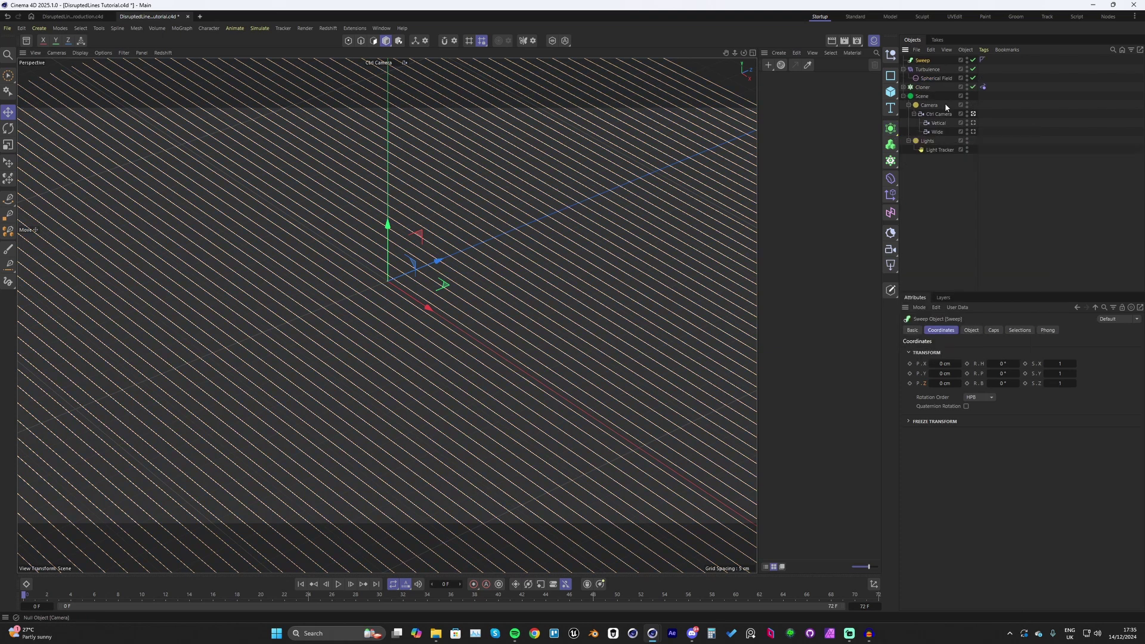
drag(923, 65, 924, 80)
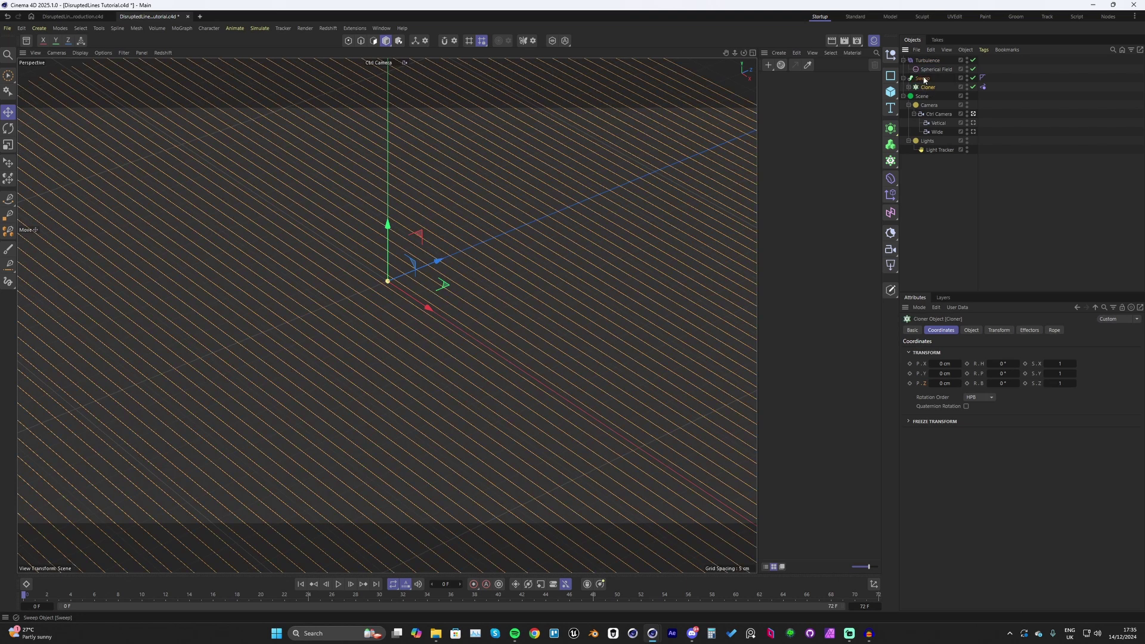
Add a Circle spline and drop it into the Sweep above the Cloner as the profile
click(924, 80)
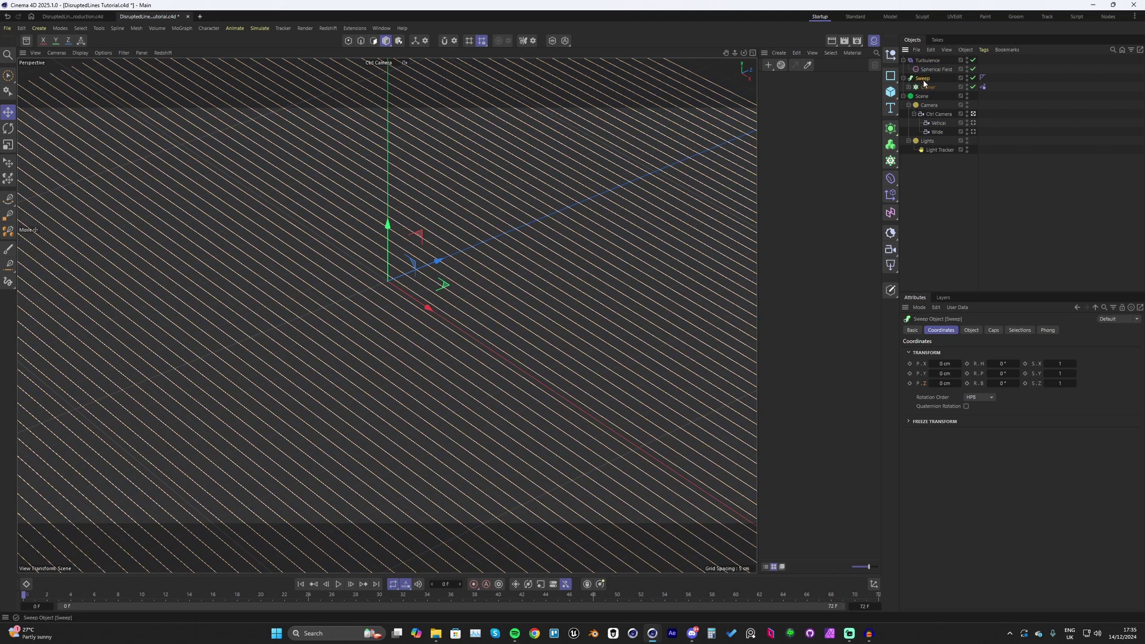
click(890, 75)
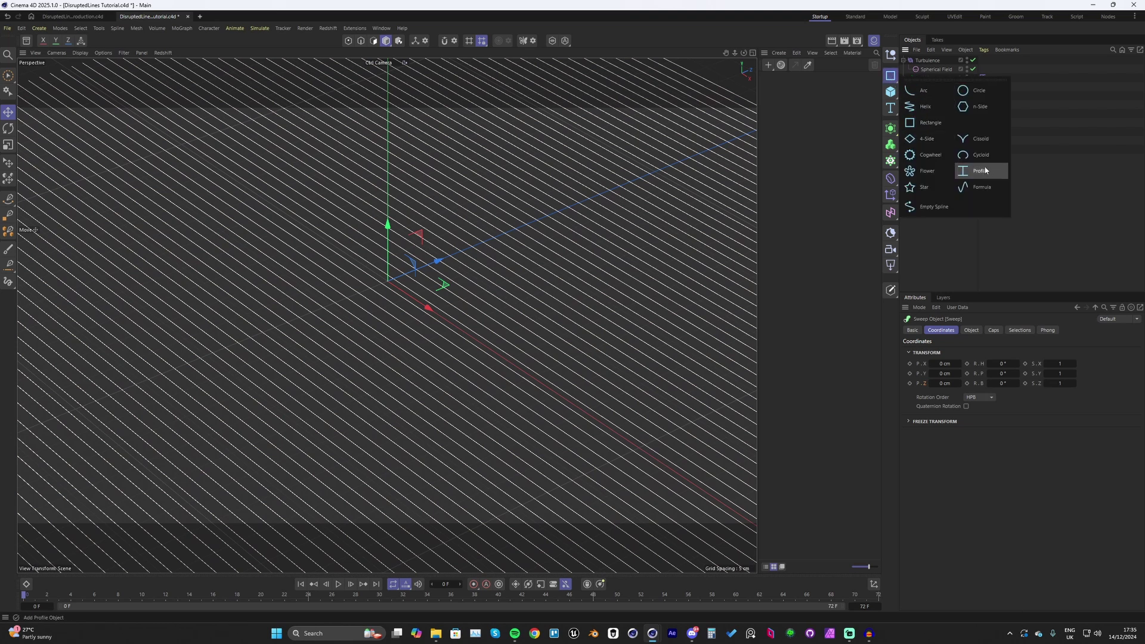
click(964, 91)
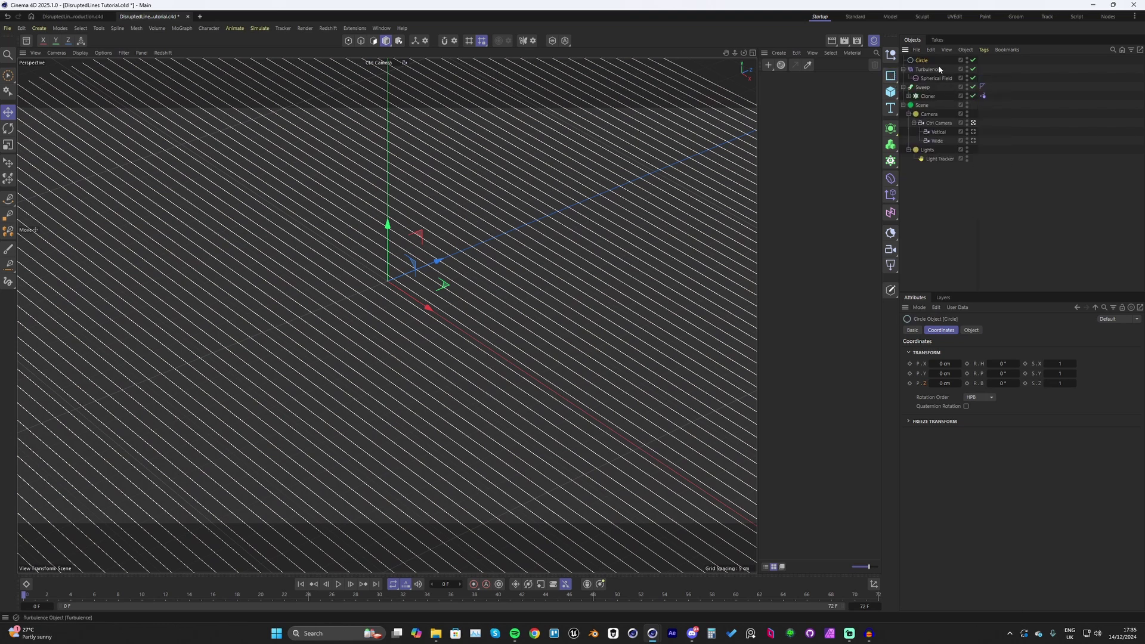
drag(925, 62, 925, 94)
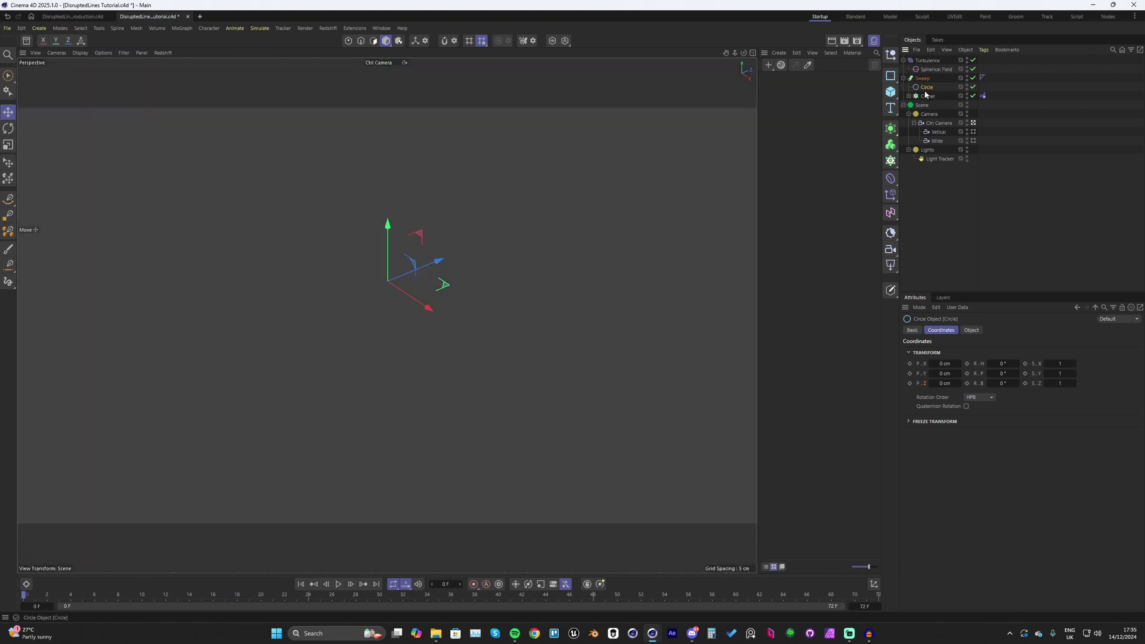
Set the Circle profile's radius to 1 cm
click(969, 330)
double_click(955, 369)
text(1)
key(Return)
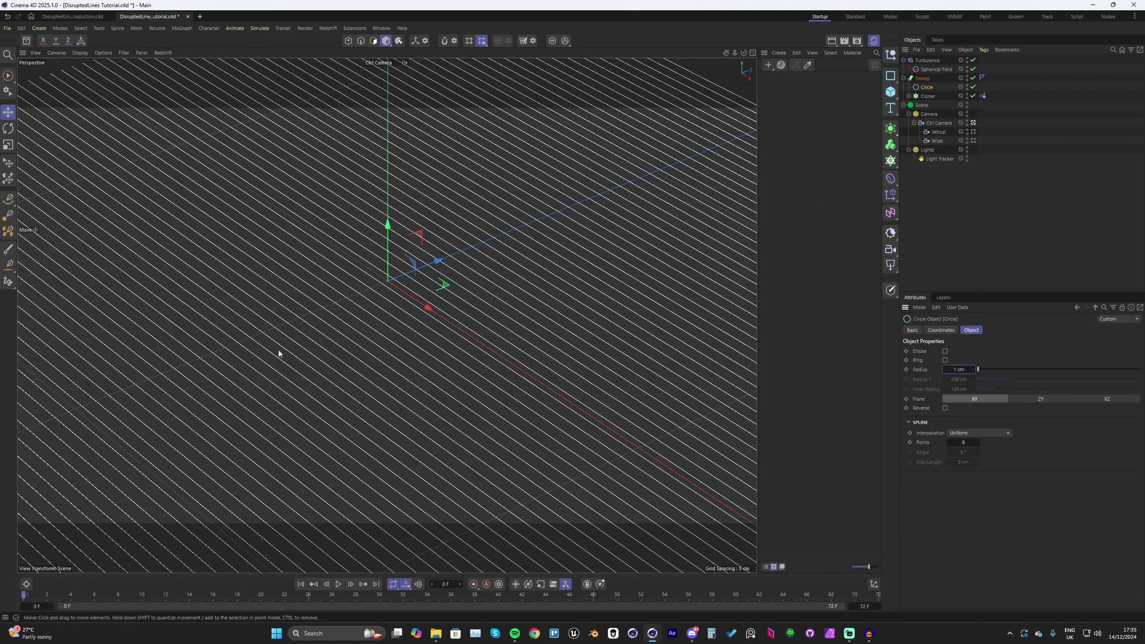
Switch to the Default Camera and orbit low to inspect the thin swept tubes
click(389, 63)
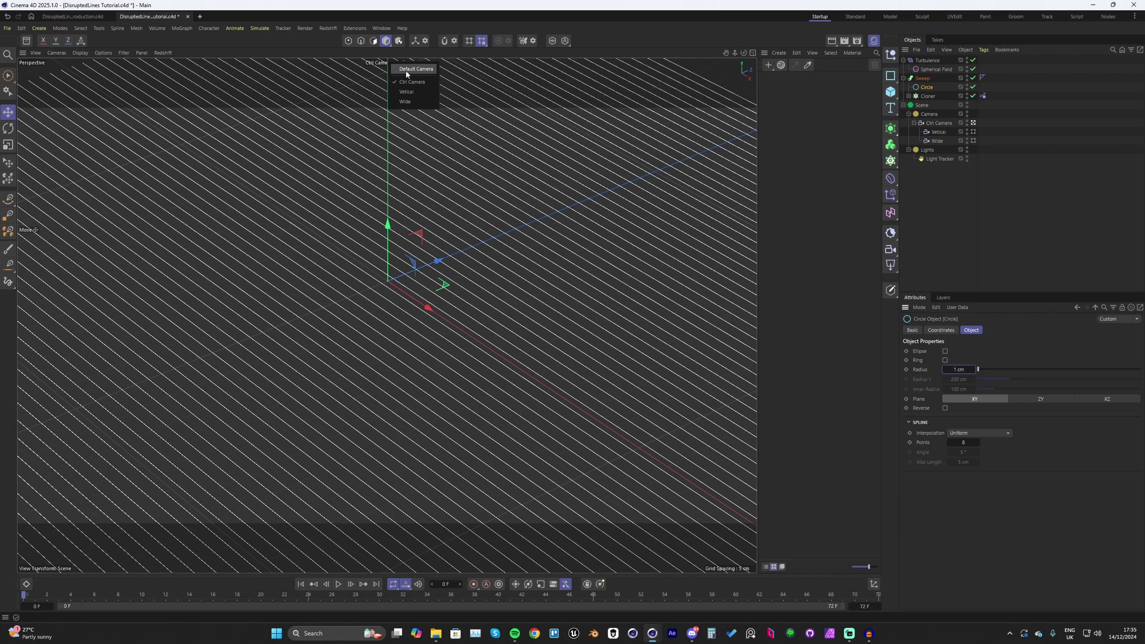
click(408, 75)
alt+drag(368, 224, 365, 316)
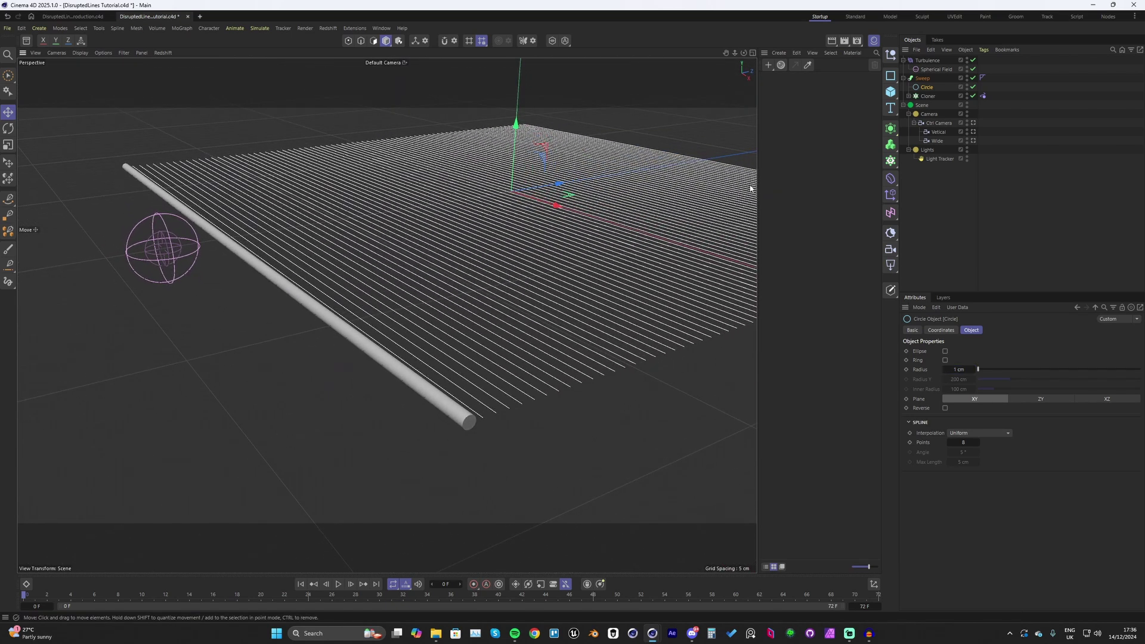
click(930, 96)
click(890, 129)
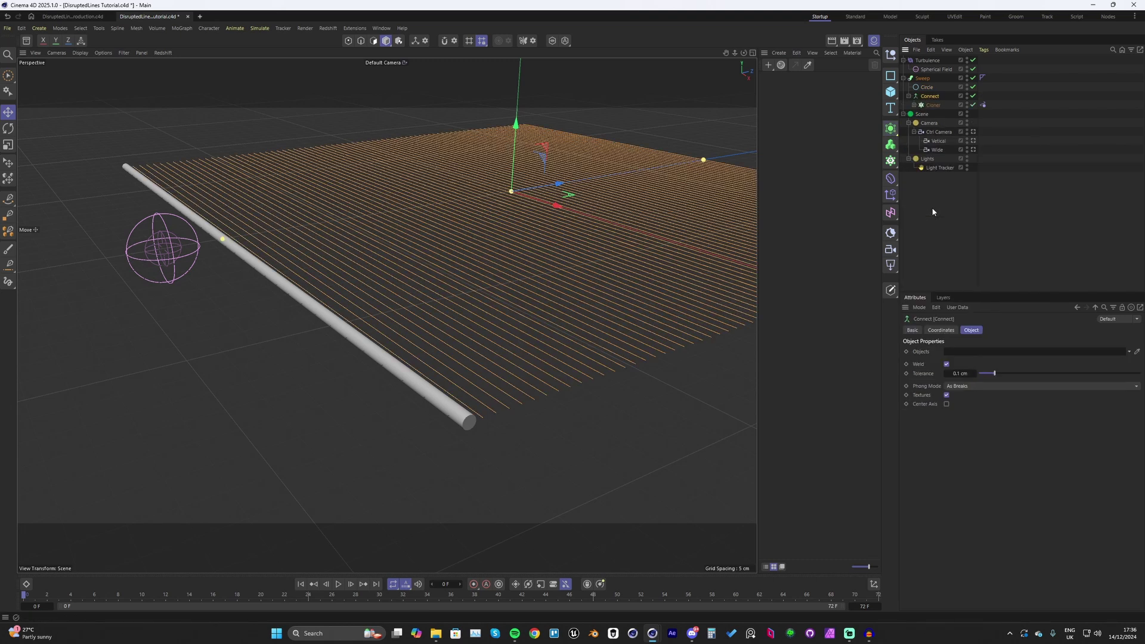
Wrap the Cloner in a Connect object with Weld off, then fold the Connect group closed
alt+click(934, 209)
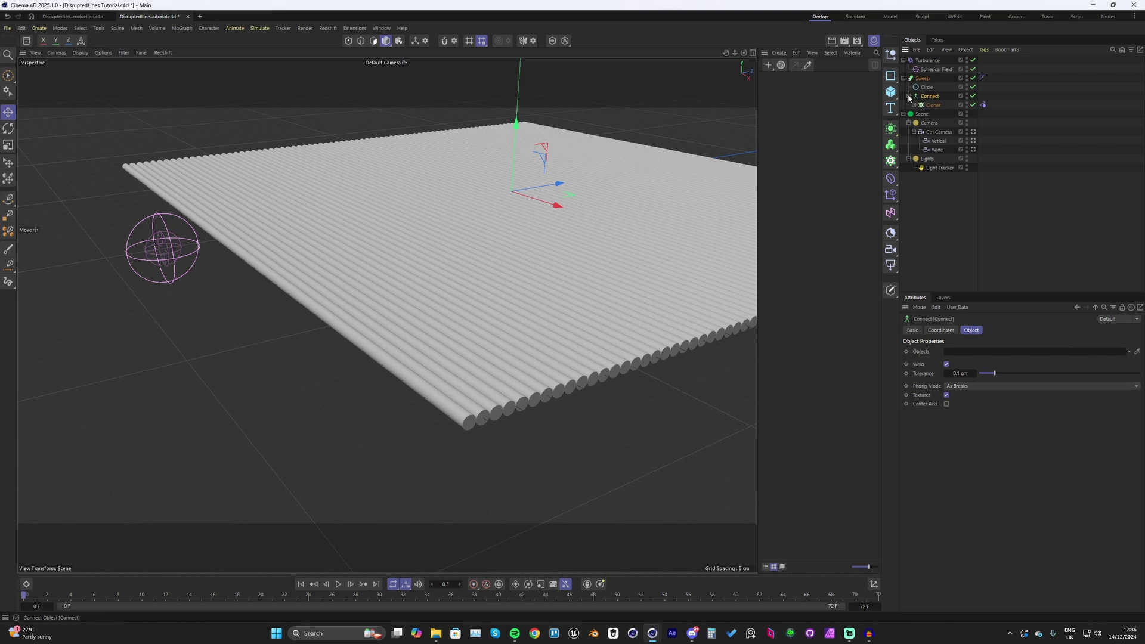
click(946, 363)
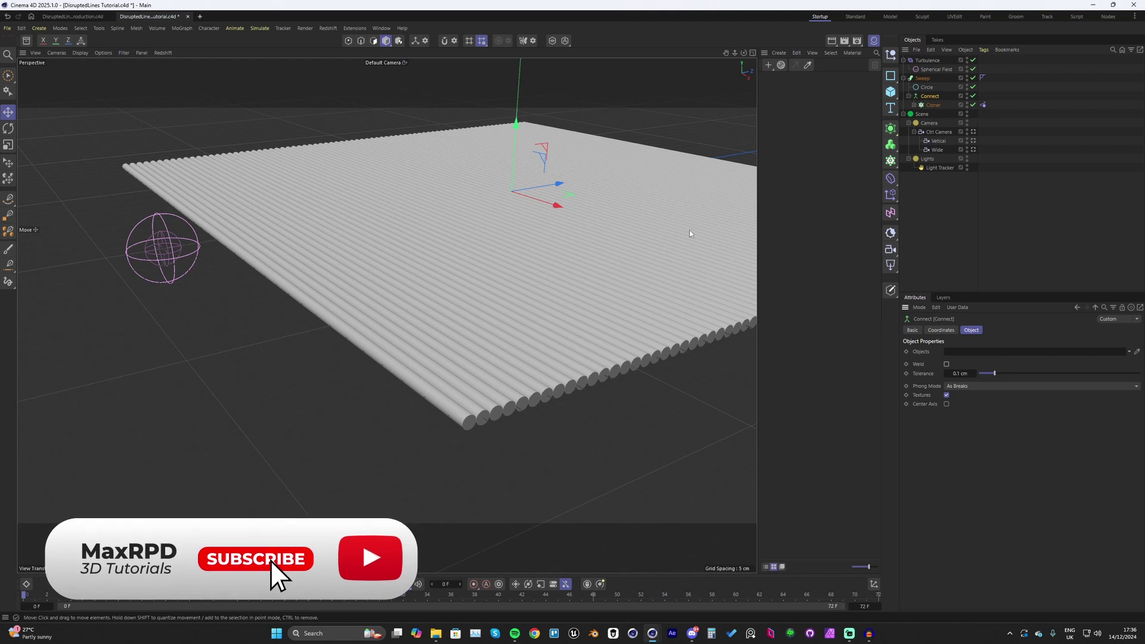
click(909, 96)
click(387, 63)
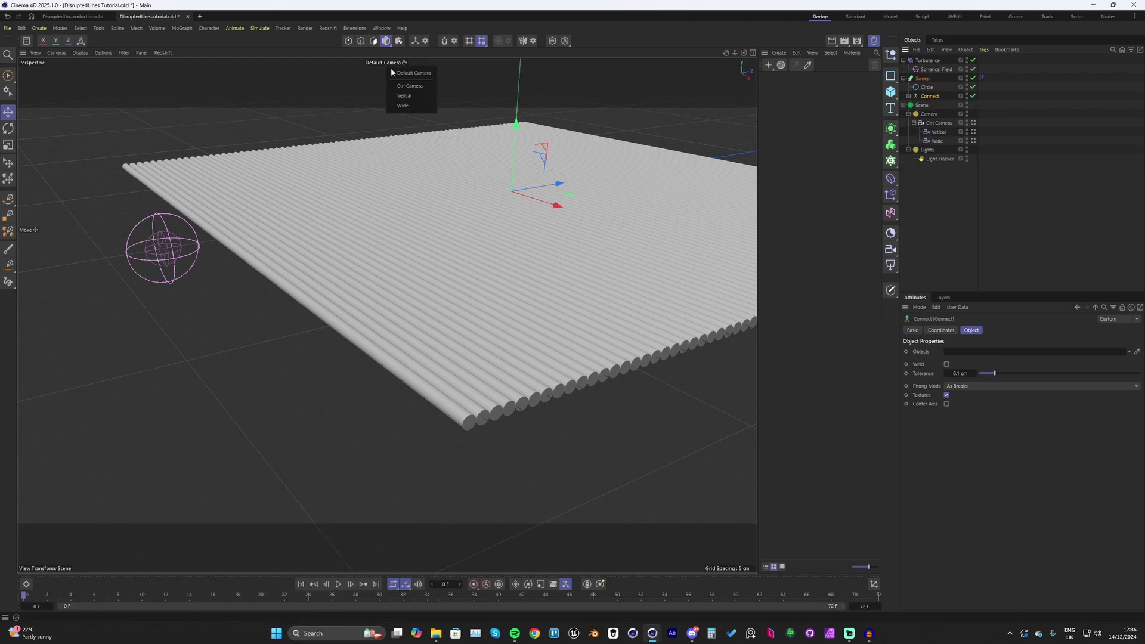
View through Ctrl Camera, play the animation to frame 54, and switch to Gouraud shading with lines
click(410, 87)
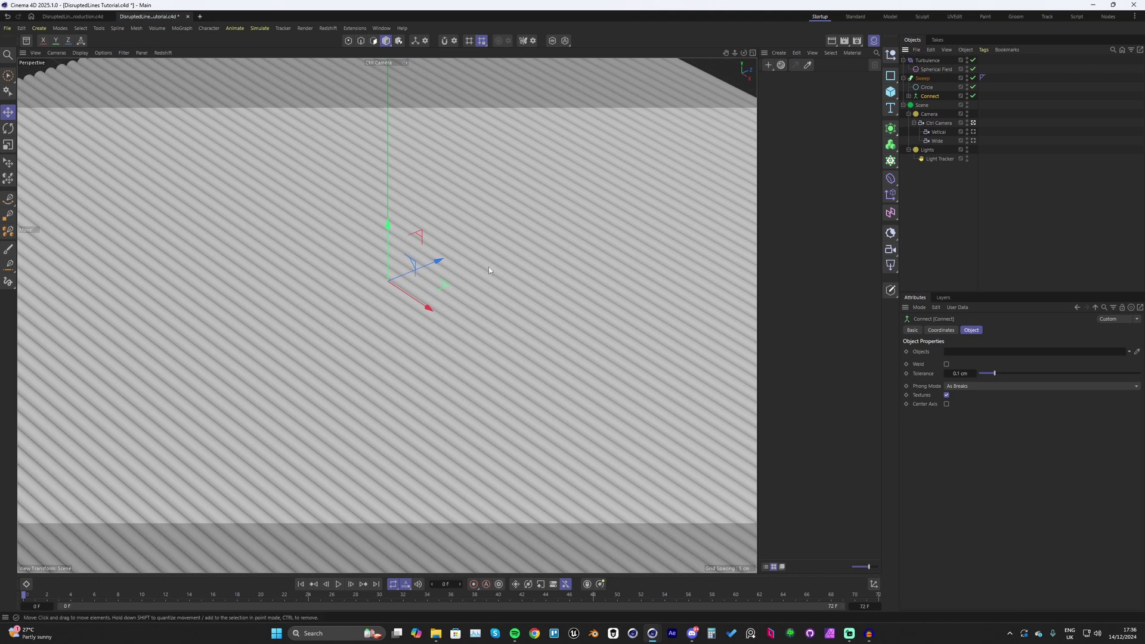
key(F8)
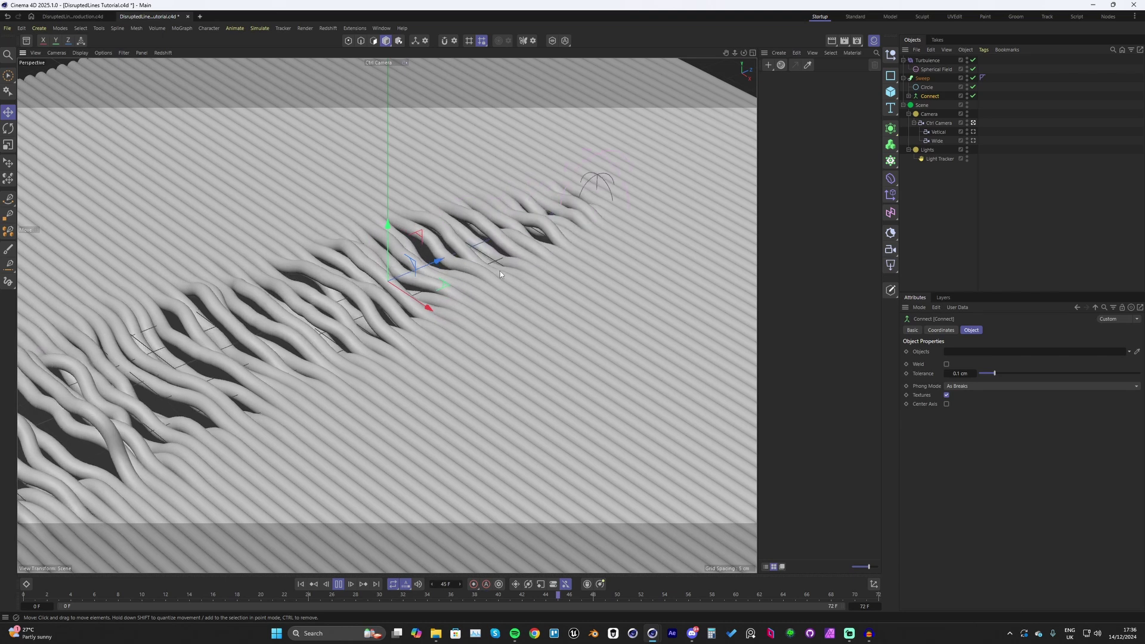
key(F8)
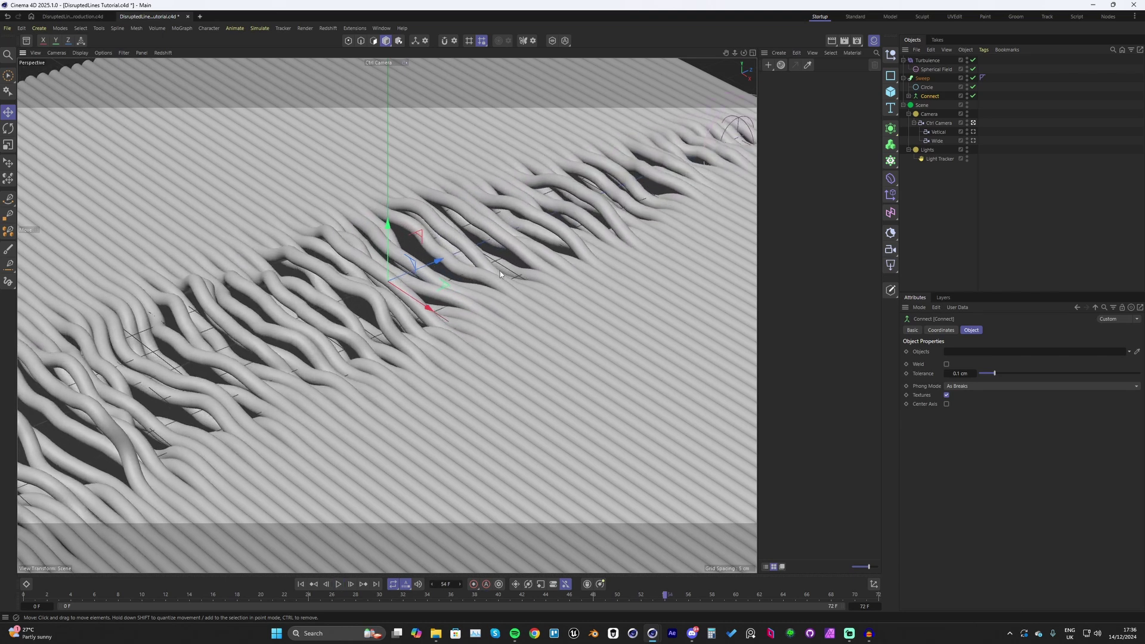
key(n)
key(b)
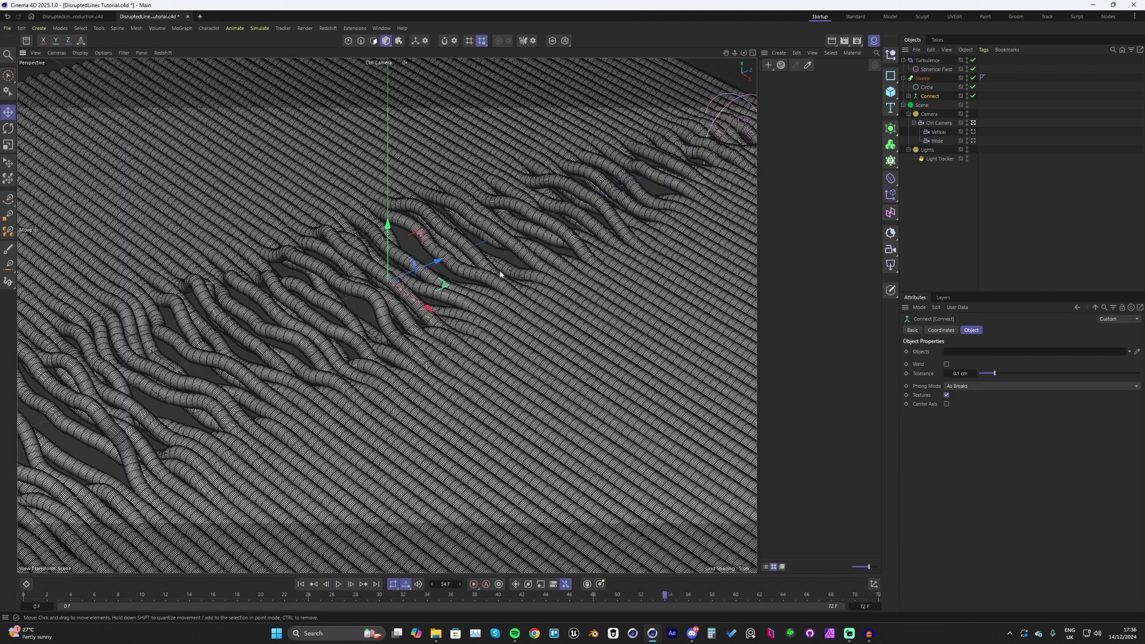
click(925, 87)
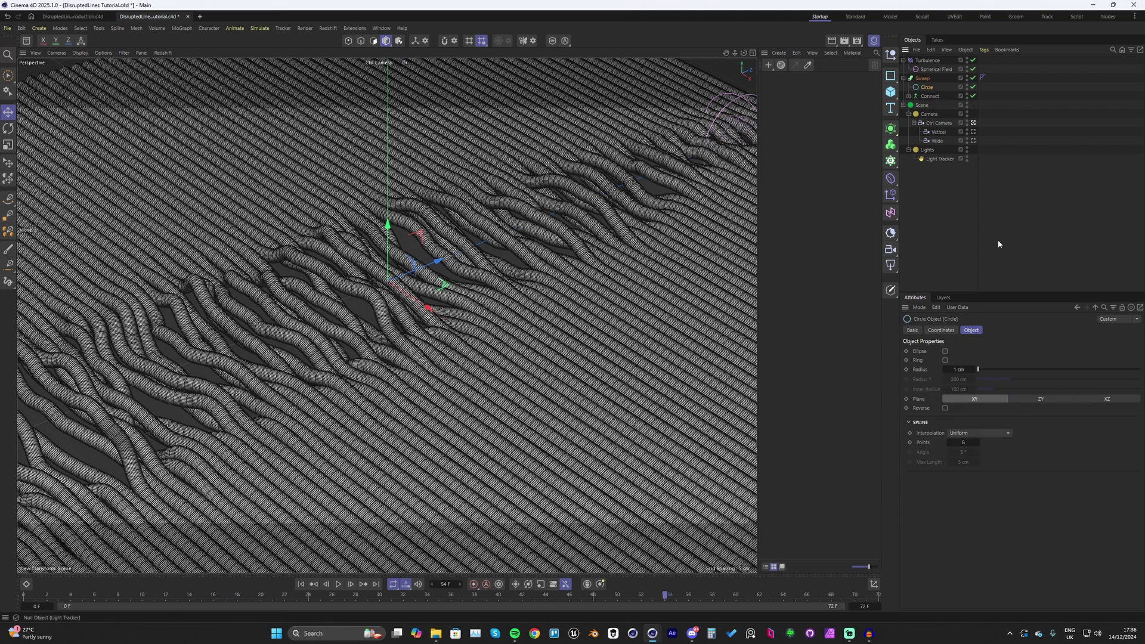
Reduce the Circle profile from 8 to 3 points and play the animation to check the tubes
click(949, 443)
click(949, 443)
click(949, 443)
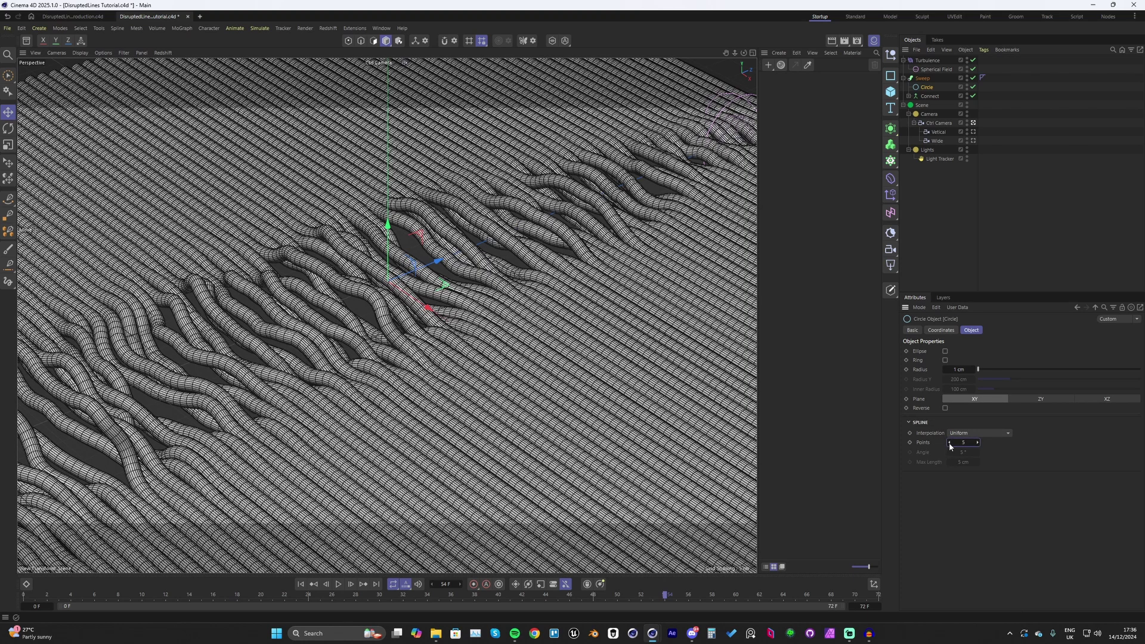
click(948, 442)
click(948, 442)
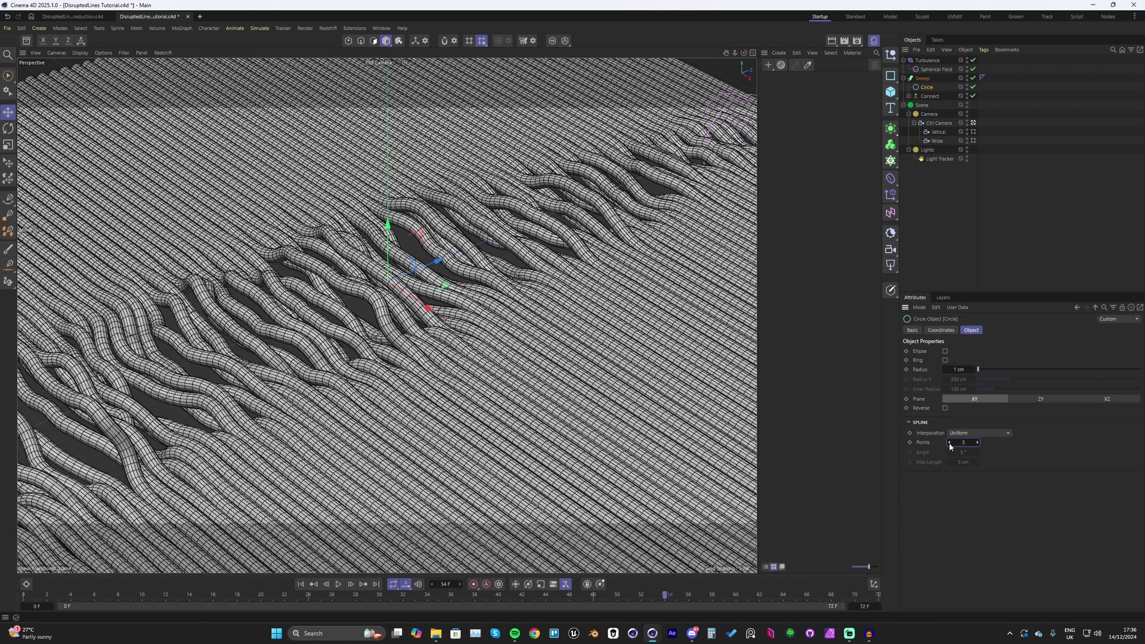
key(F8)
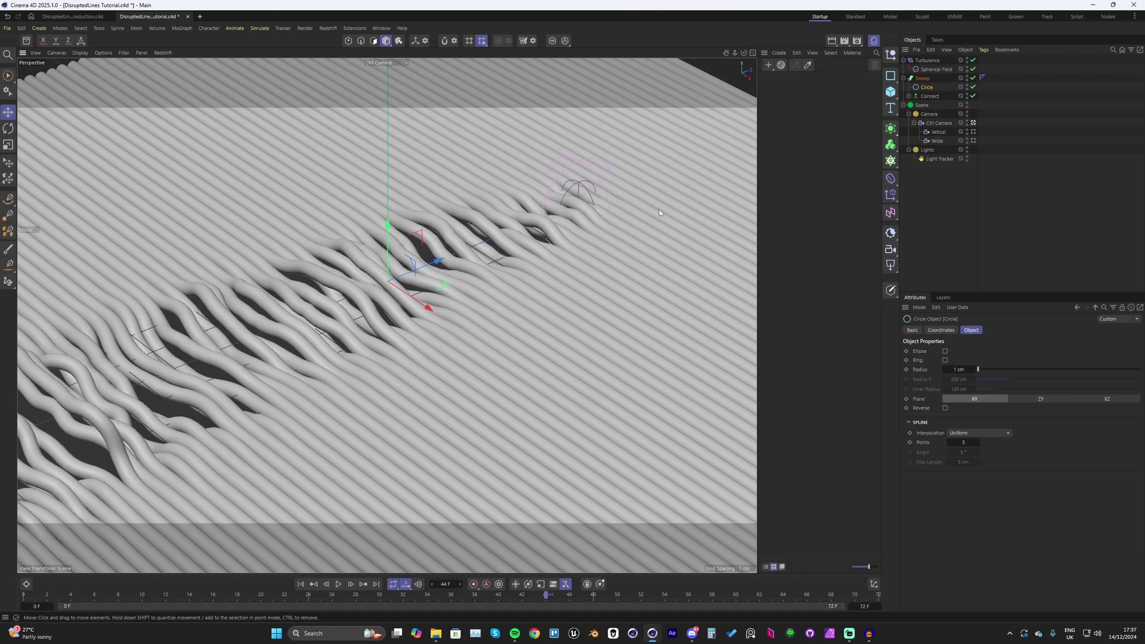
Set the Turbulence Strength to 120 cm and replay the animation from the start
click(930, 51)
click(929, 54)
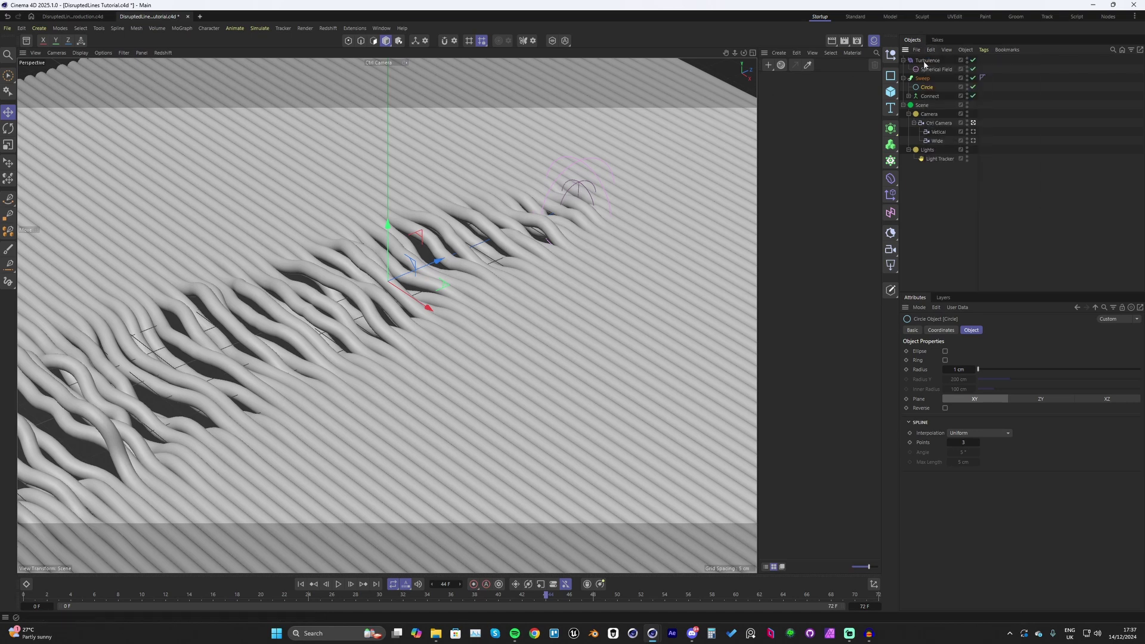
click(928, 60)
drag(953, 350, 954, 351)
text(120)
key(Return)
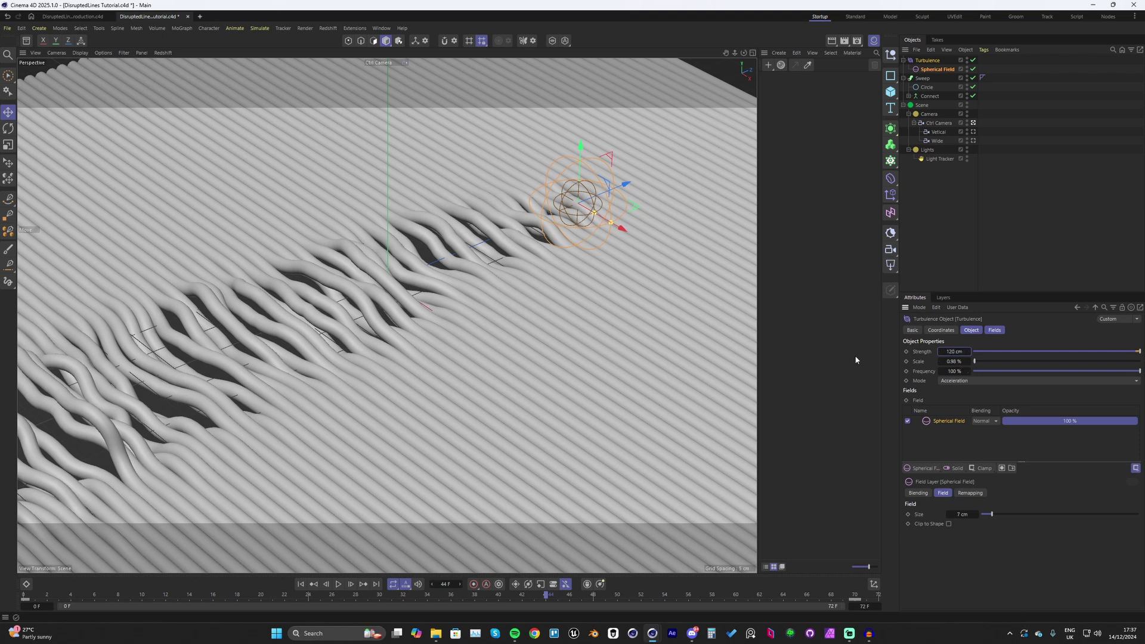
key(shift+f)
key(F8)
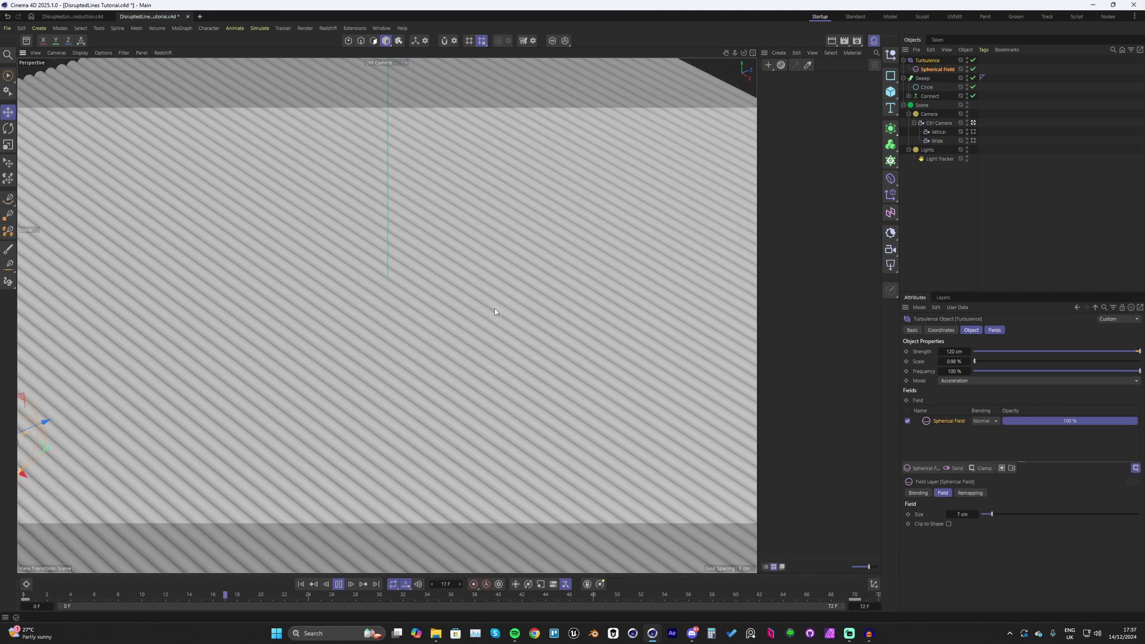
key(F8)
Try a larger Turbulence Scale and preview the animation with it
drag(974, 361, 1031, 362)
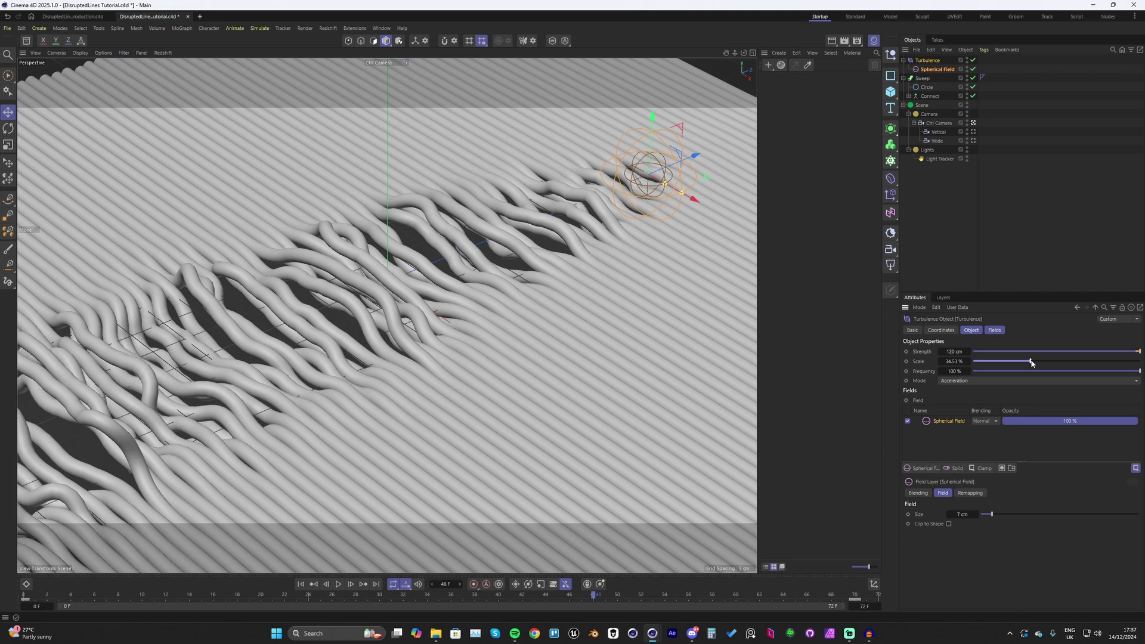
key(F8)
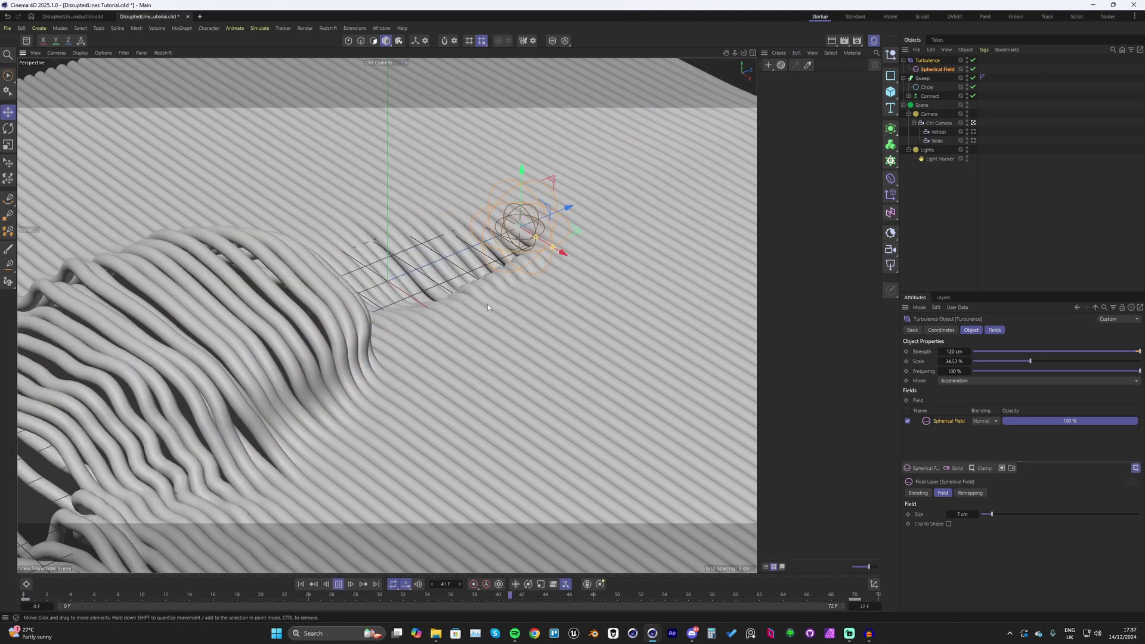
key(shift+f)
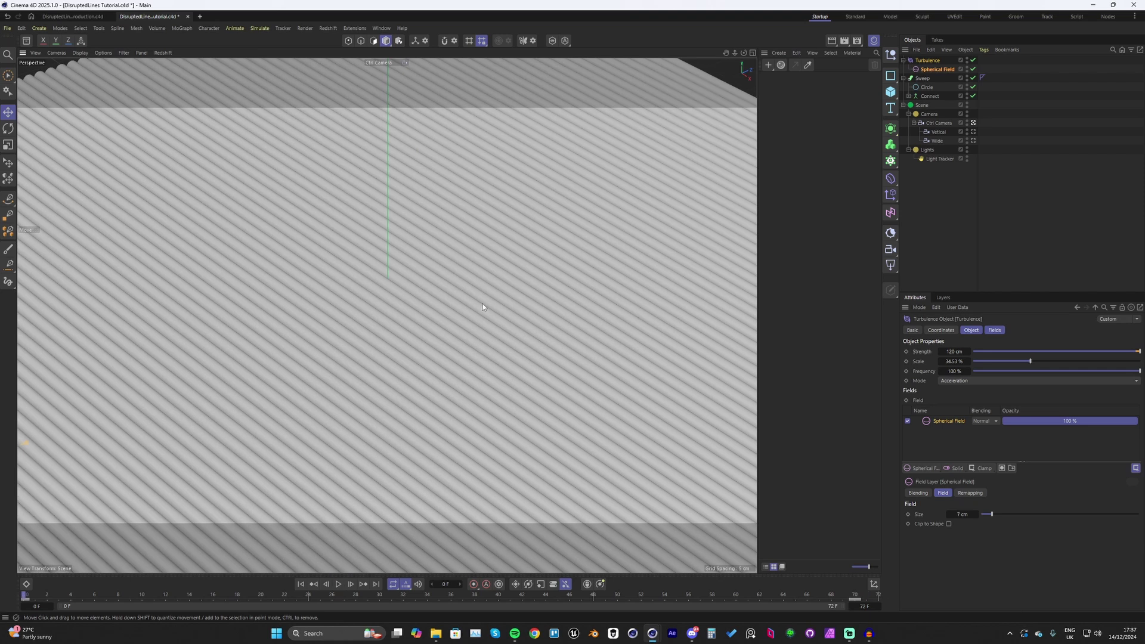
key(F8)
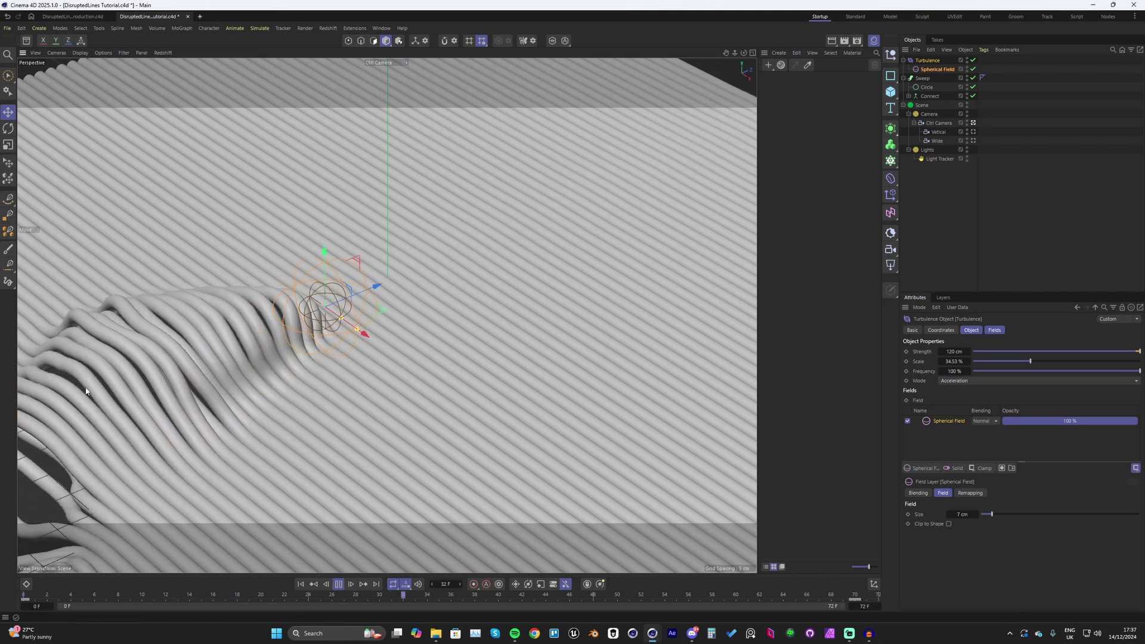
key(F8)
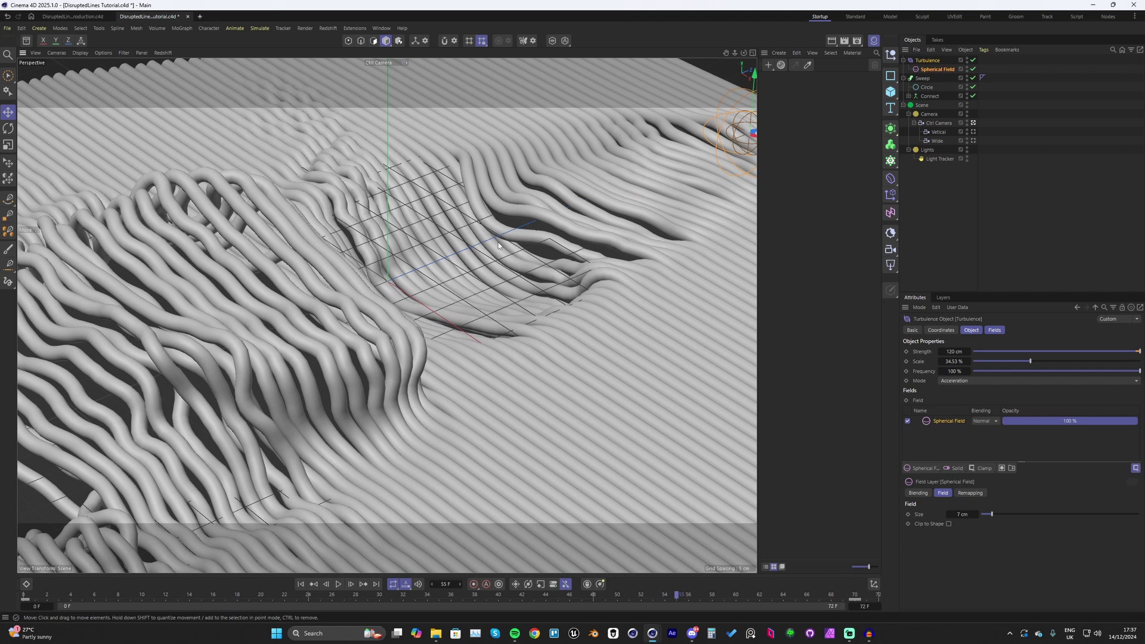
key(shift+f)
Bring the Turbulence Scale back down to 0.90 % and replay the animation
drag(999, 357, 974, 363)
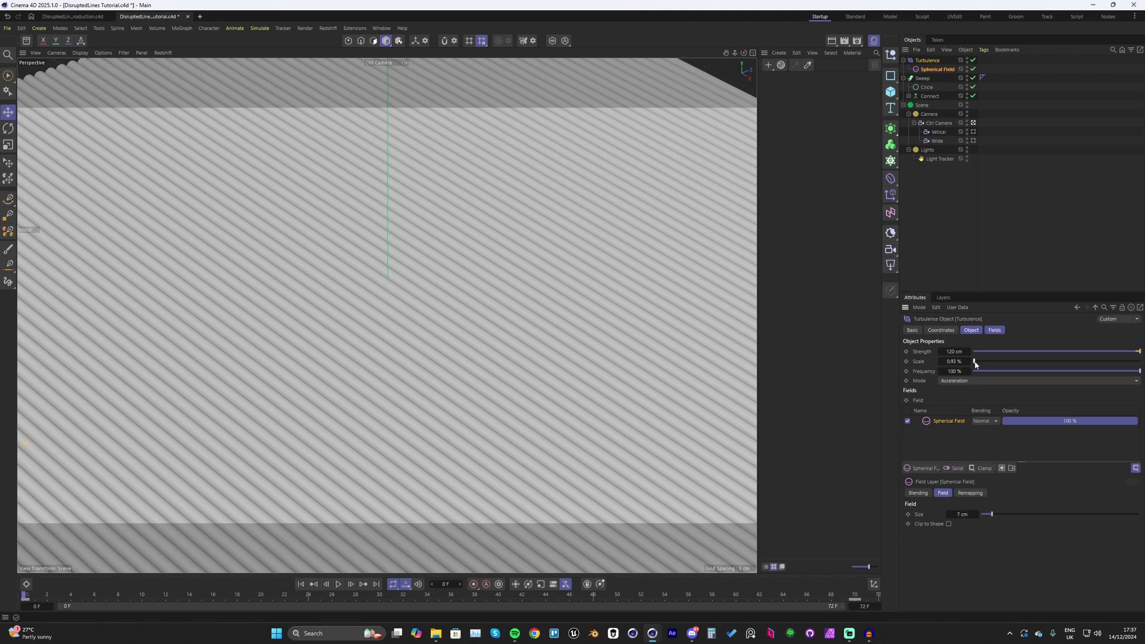
key(F8)
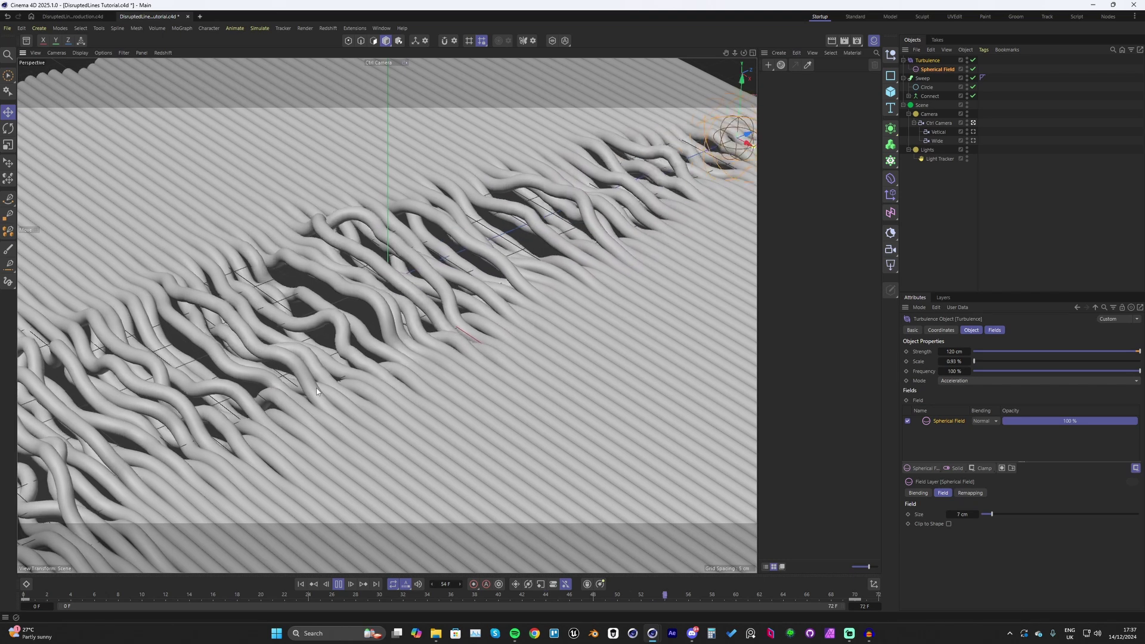
key(F8)
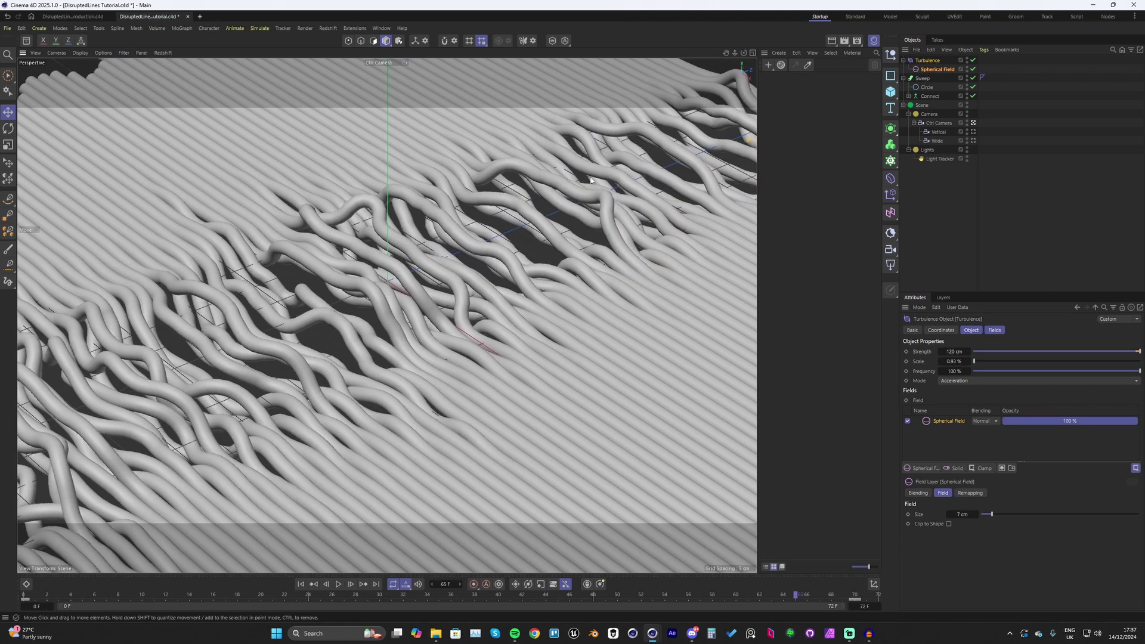
click(925, 79)
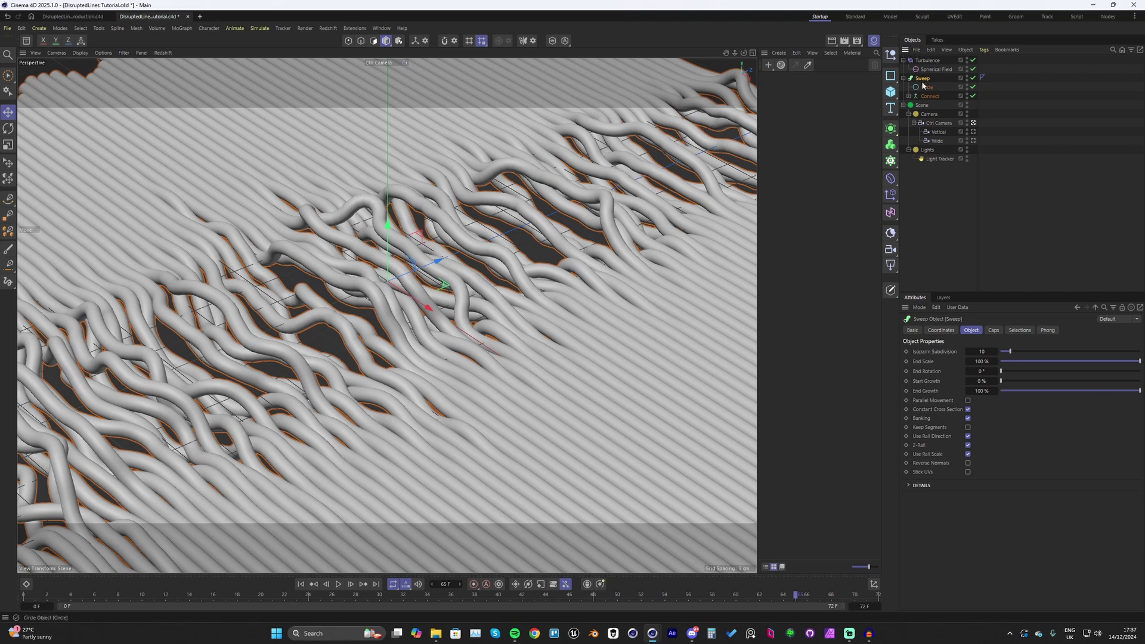
Wrap the Sweep in a Subdivision Surface with viewport subdivision 0 and preview the animation
click(891, 130)
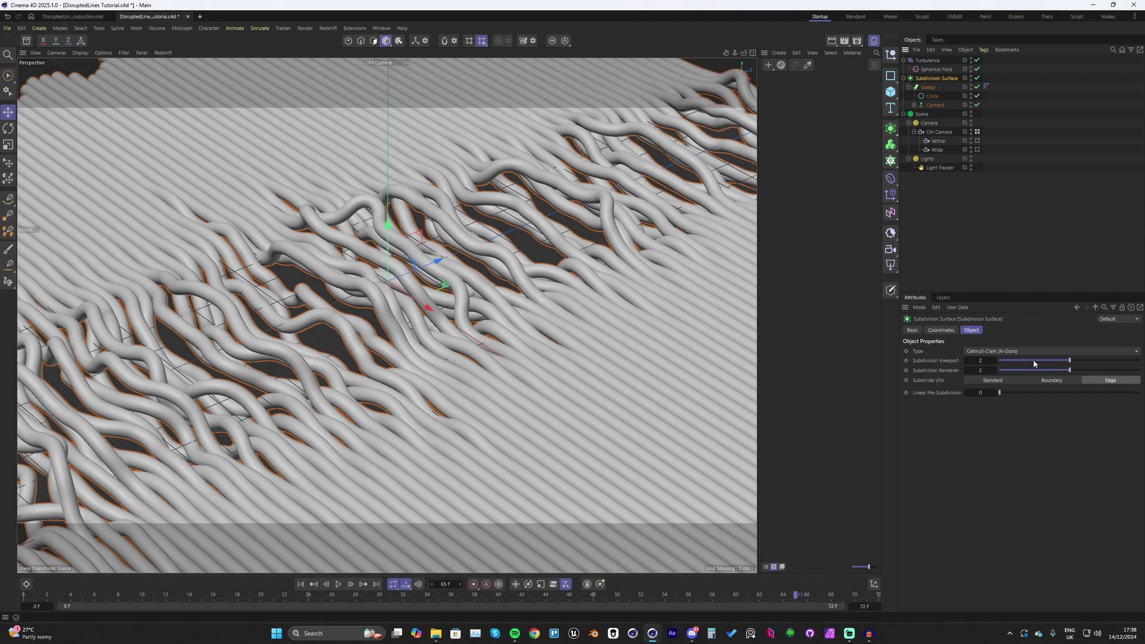
drag(1033, 360, 968, 370)
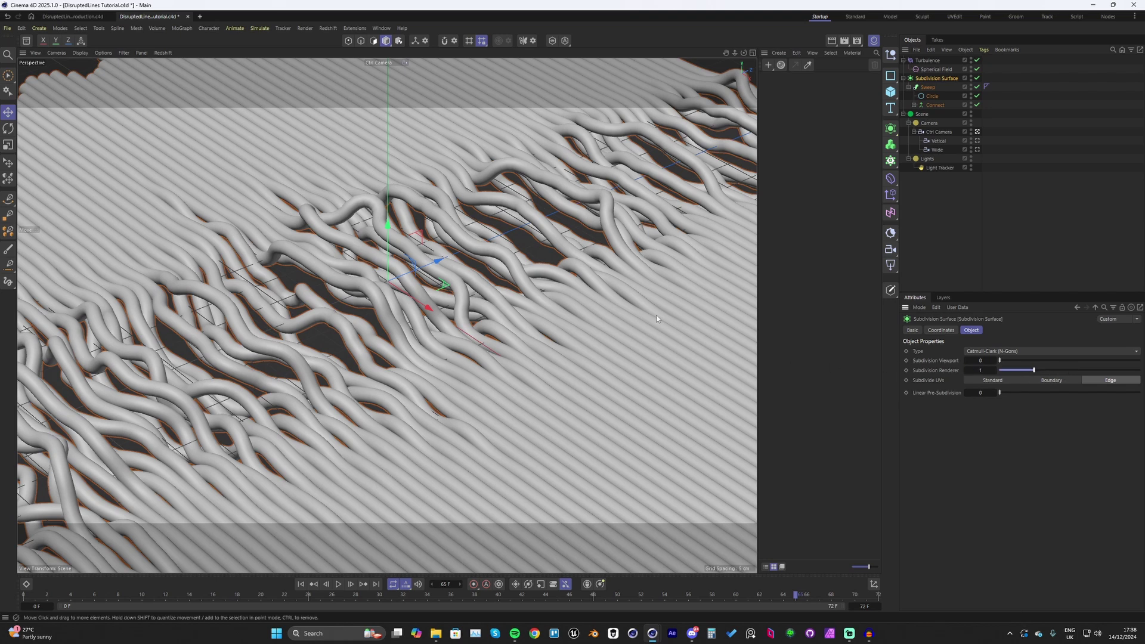
key(F8)
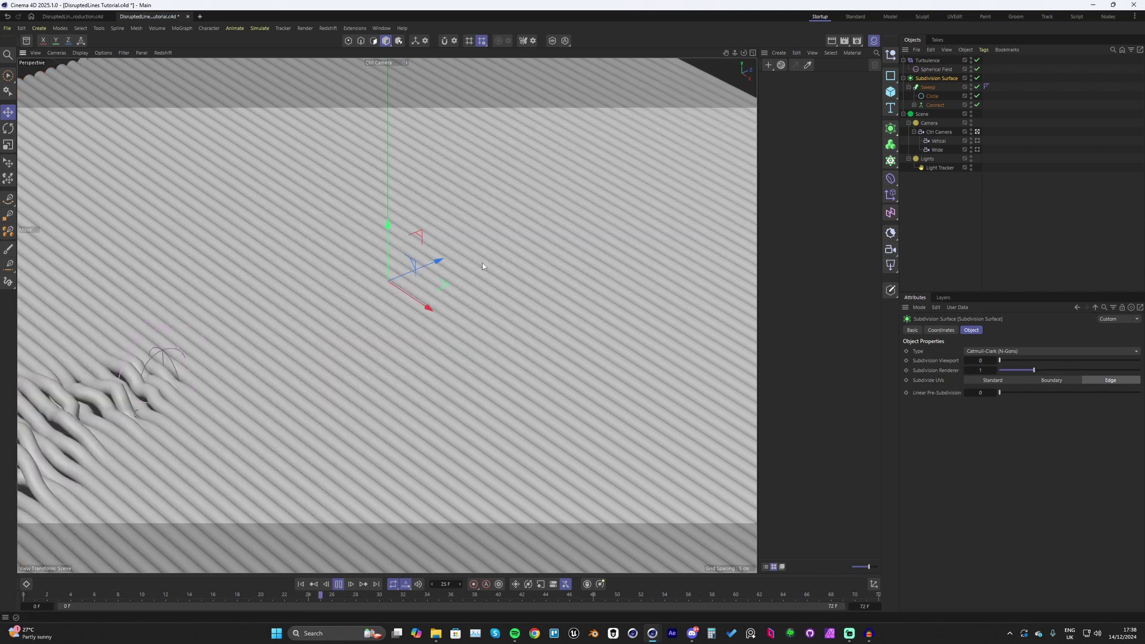
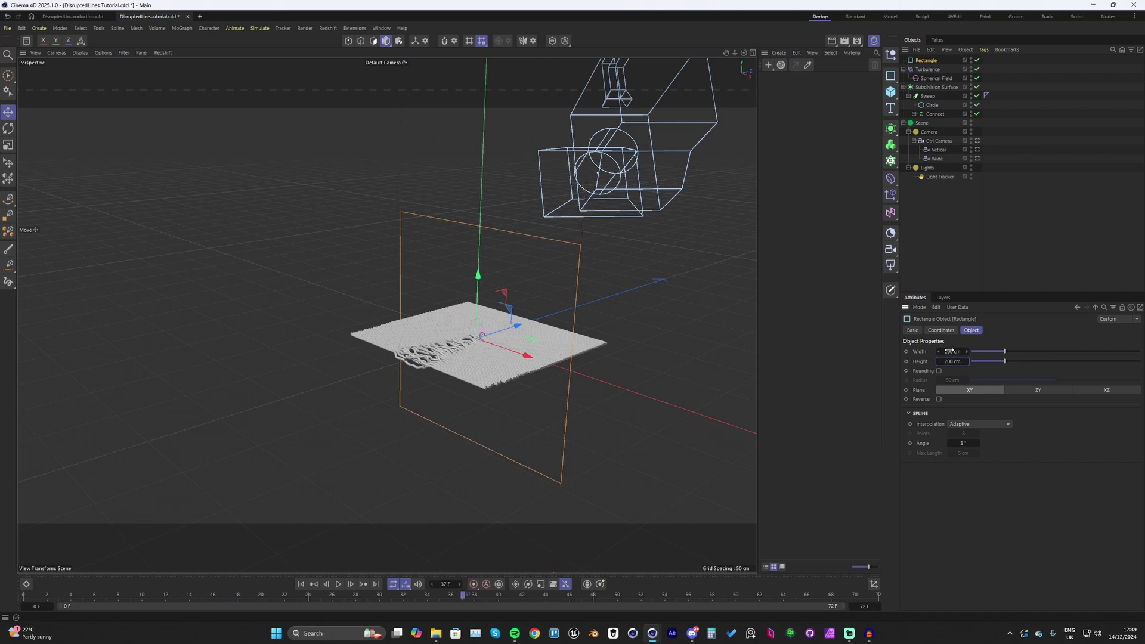
Rotate the rectangle about 45° into a diamond
scroll(523, 353, up, 7)
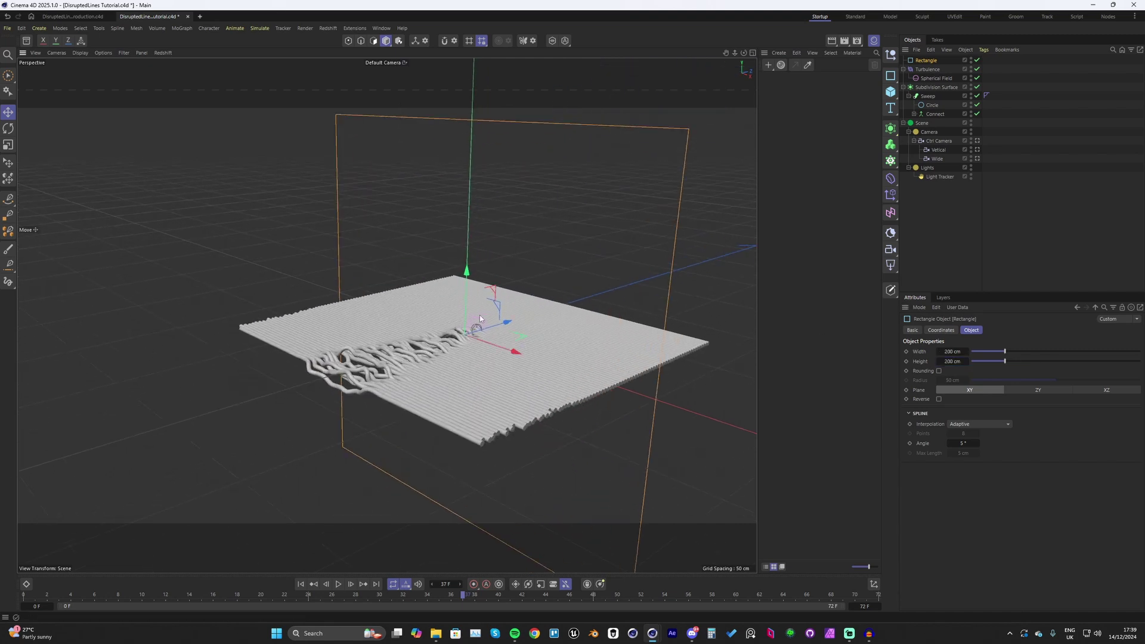
key(r)
alt+drag(477, 335, 508, 327)
key(e)
scroll(507, 237, down, 4)
alt+middle_drag(528, 250, 530, 282)
alt+drag(530, 286, 525, 276)
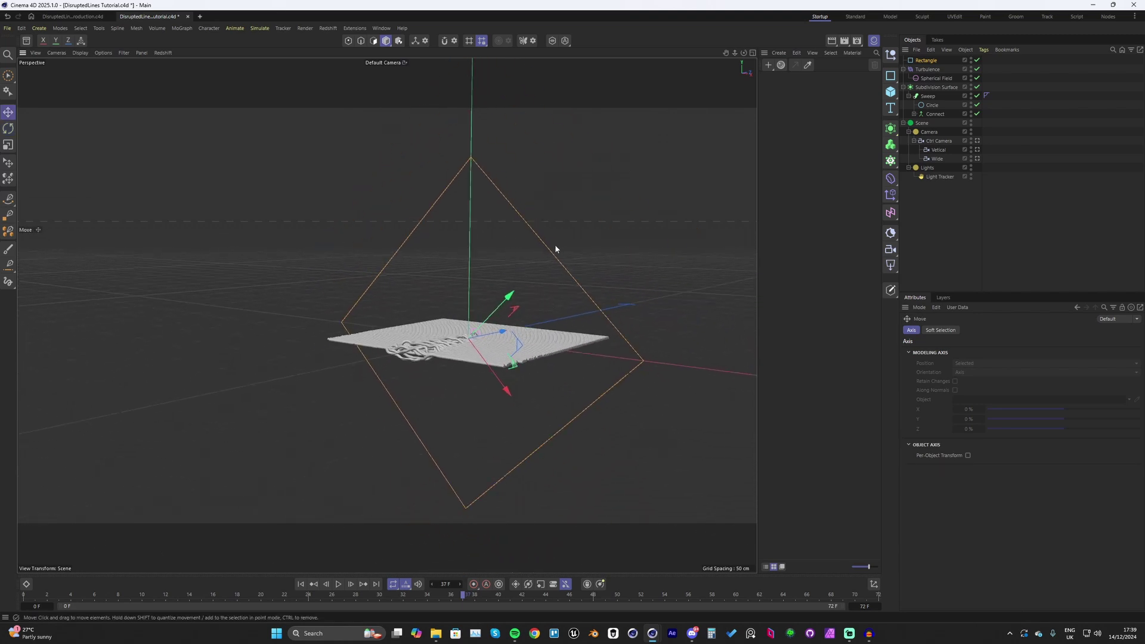
Make the rectangle editable and raise its bottom and top points along Y into a tall peak
key(c)
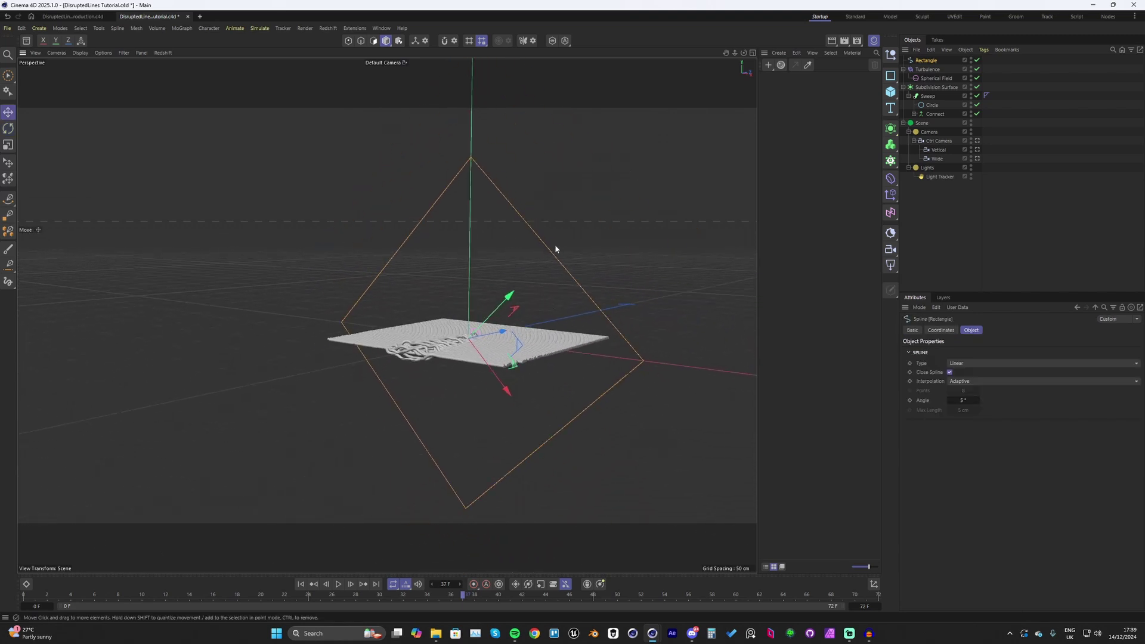
click(352, 42)
click(466, 507)
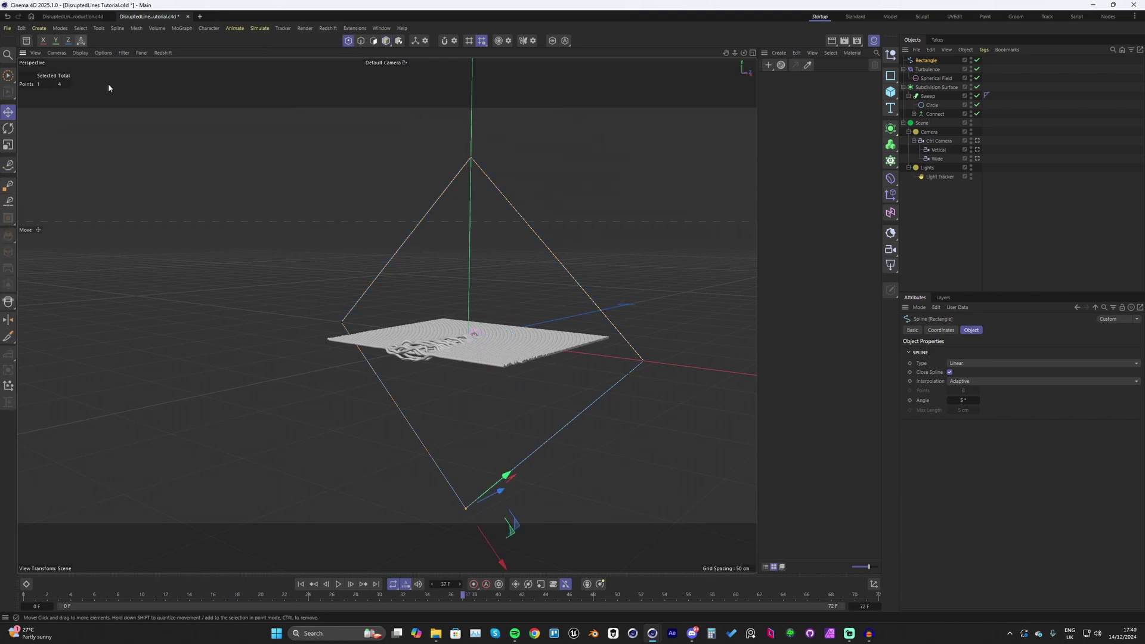
click(80, 40)
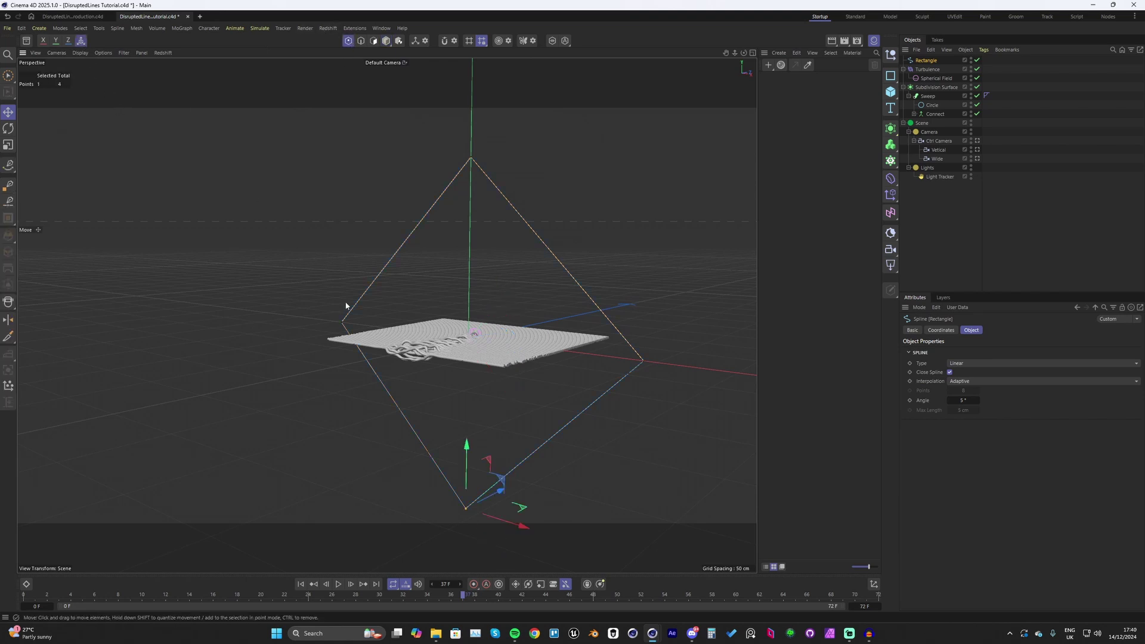
drag(467, 447, 468, 248)
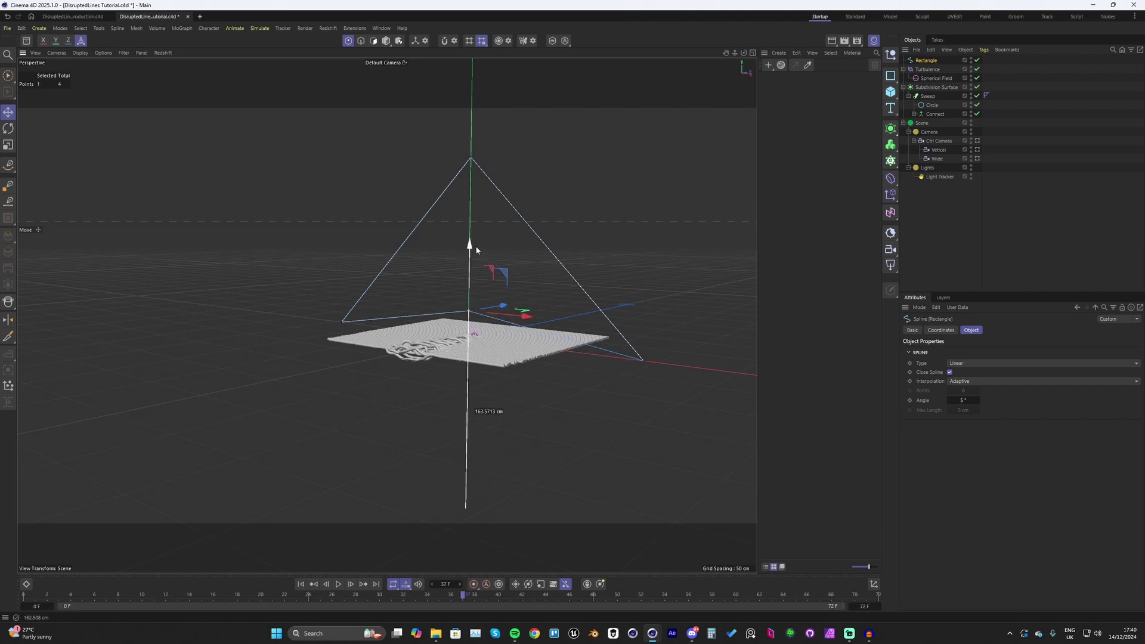
click(470, 158)
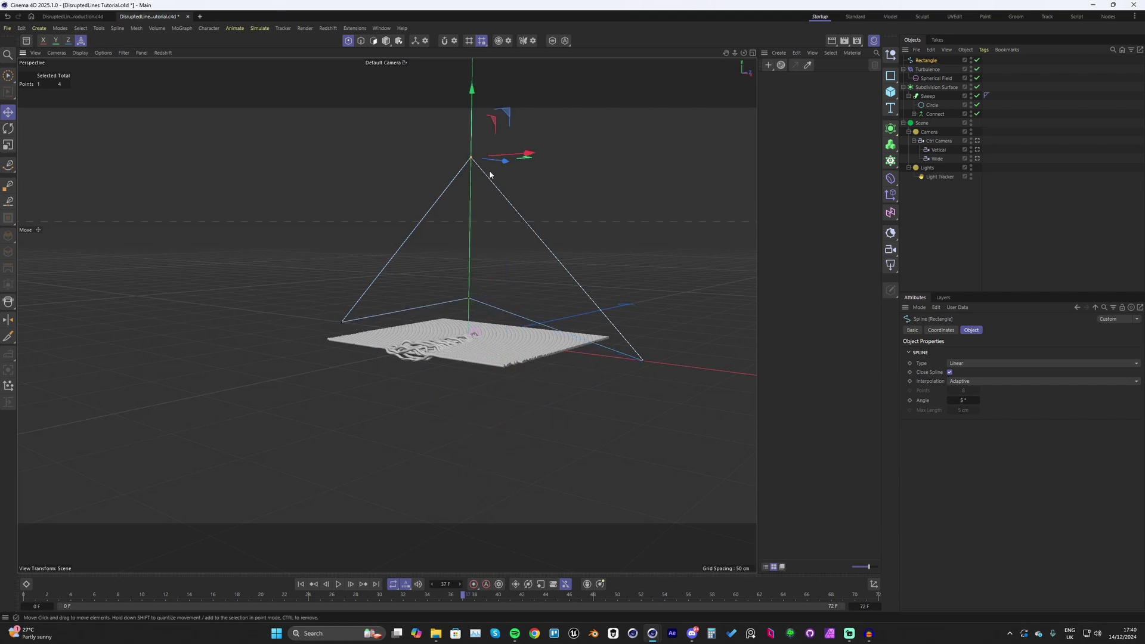
alt+middle_drag(489, 173, 478, 256)
drag(463, 177, 476, 58)
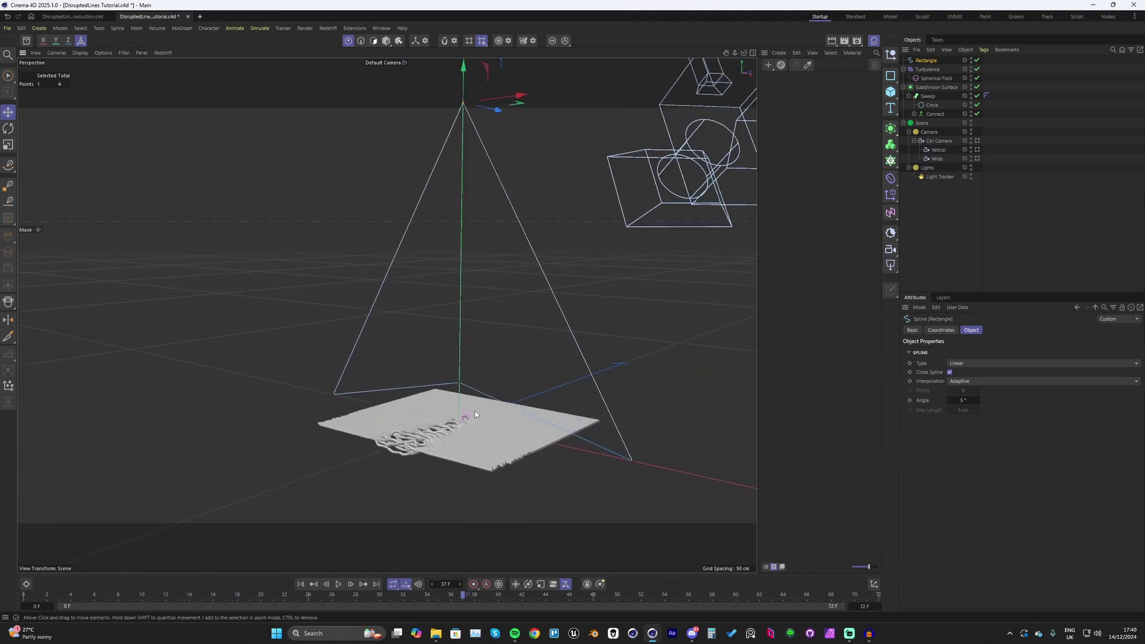
drag(458, 387, 470, 308)
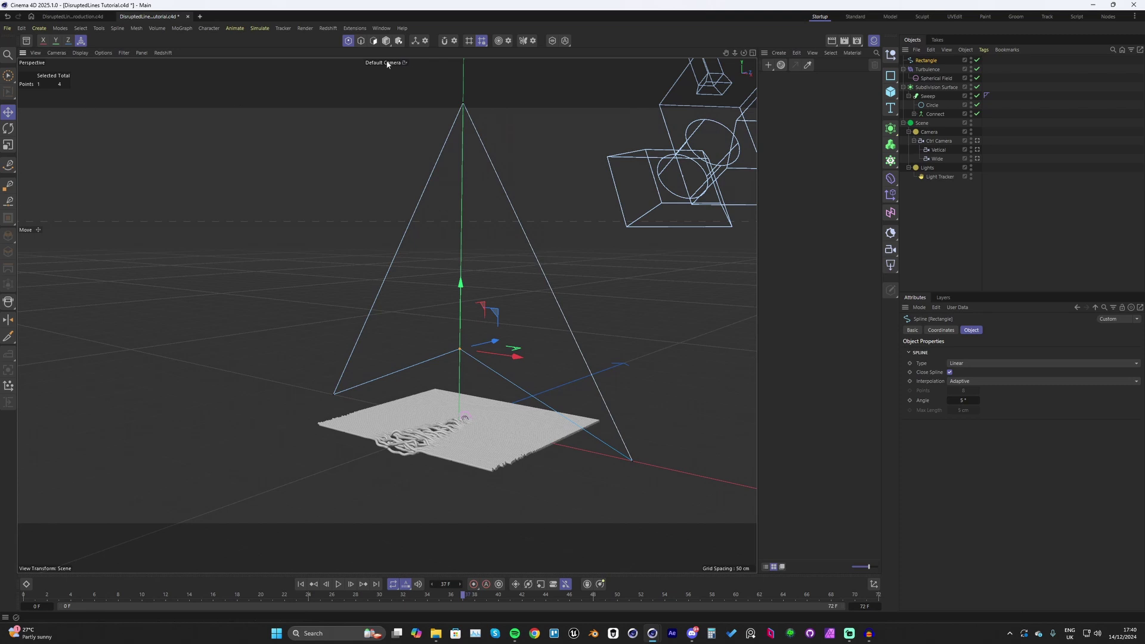
key(Return)
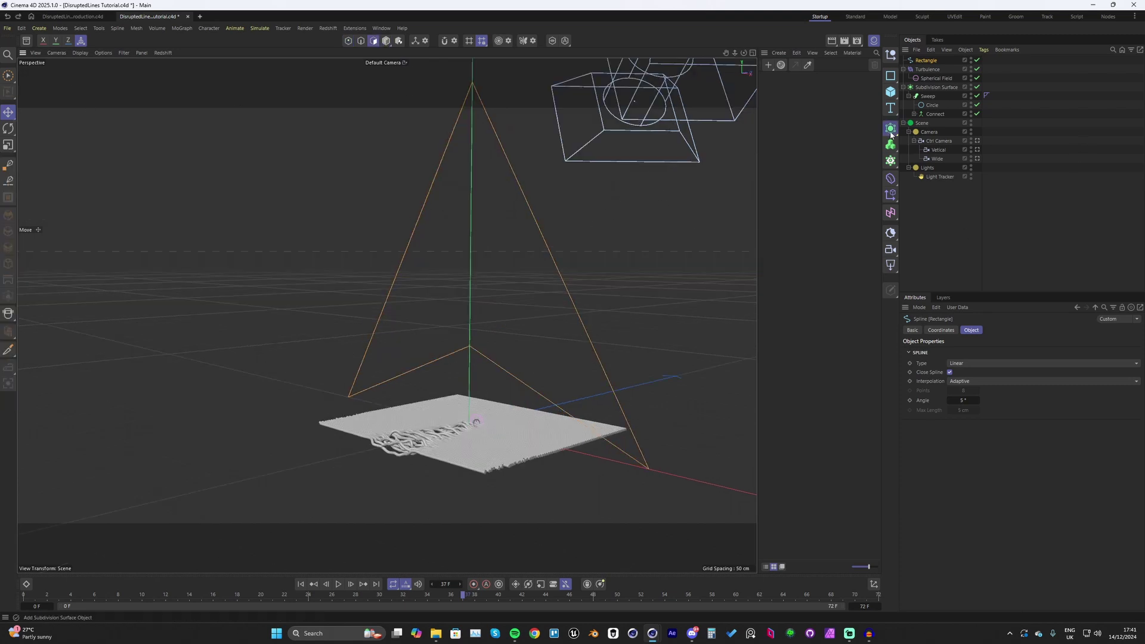
Extrude the triangle spline with a 54 cm offset
click(890, 134)
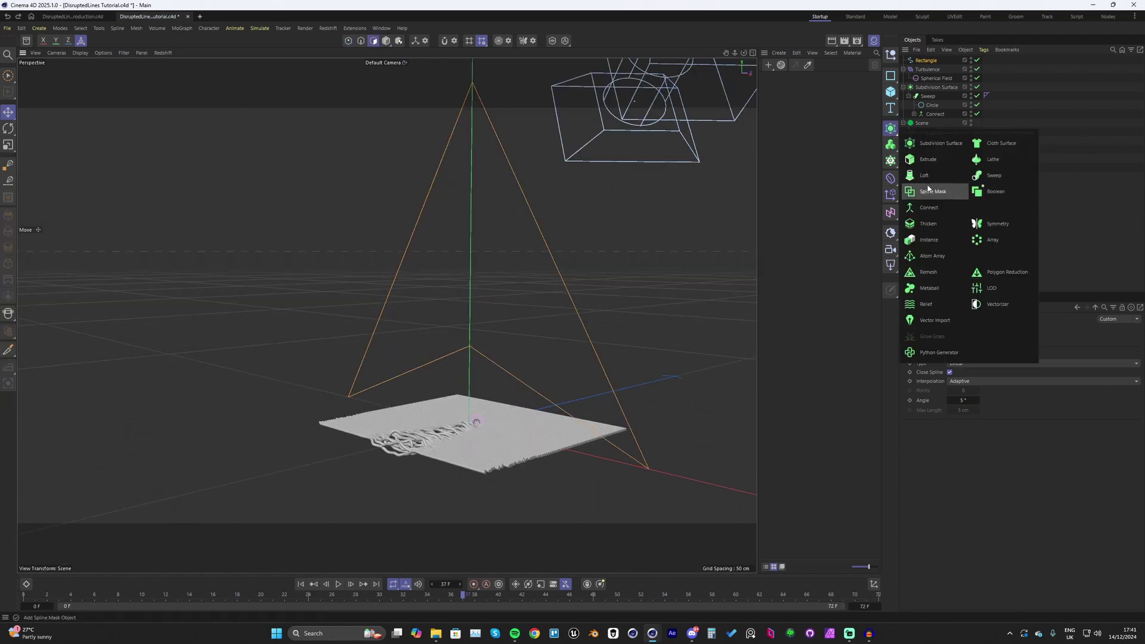
click(932, 162)
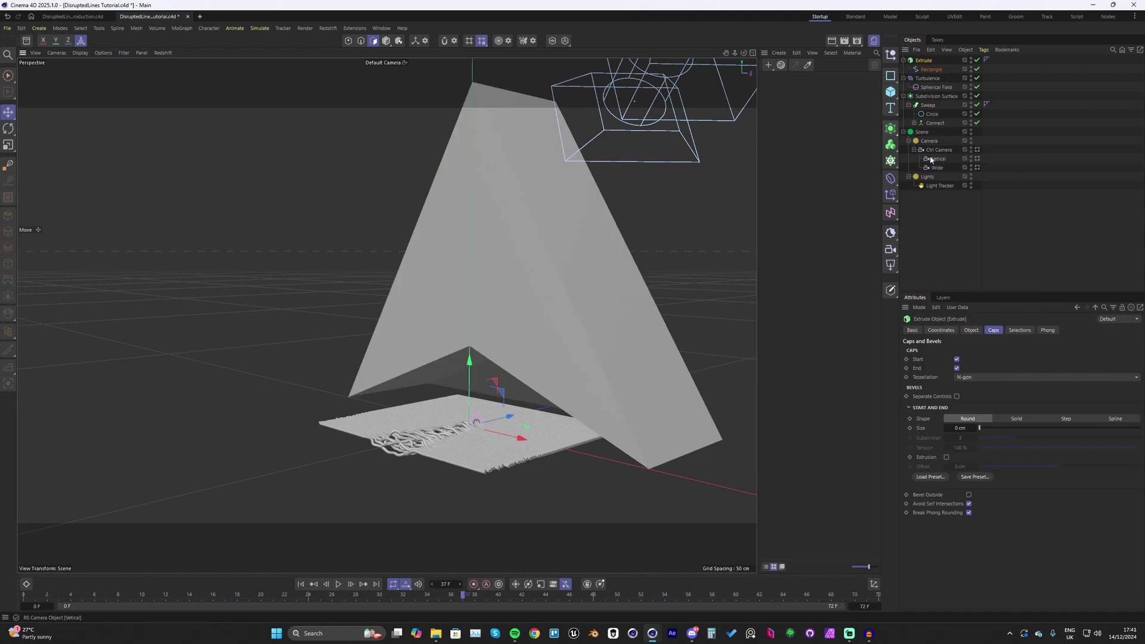
scroll(517, 262, up, 3)
click(971, 330)
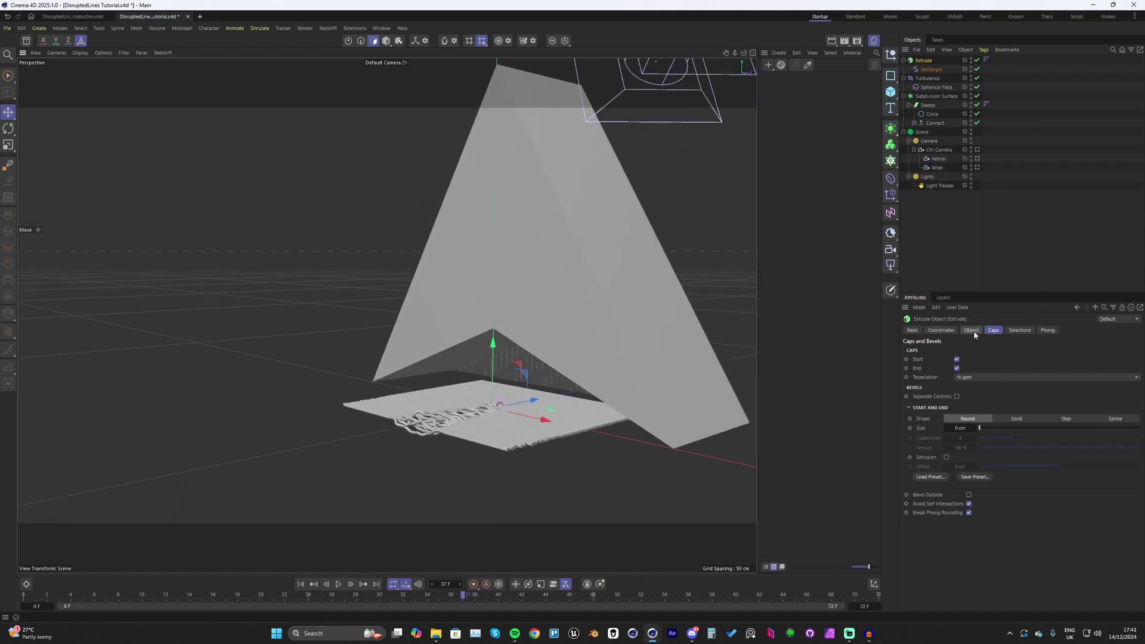
drag(990, 360, 941, 360)
alt+drag(596, 396, 602, 351)
alt+drag(577, 418, 853, 356)
Set the extrusion's caps tessellation to Triangles
click(993, 329)
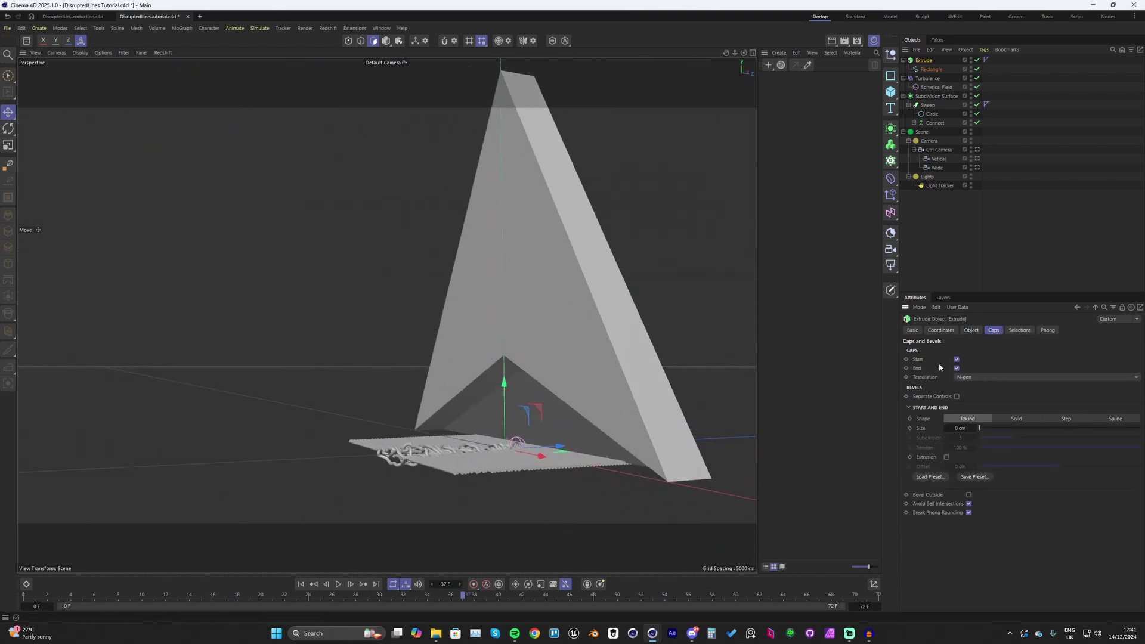
click(971, 379)
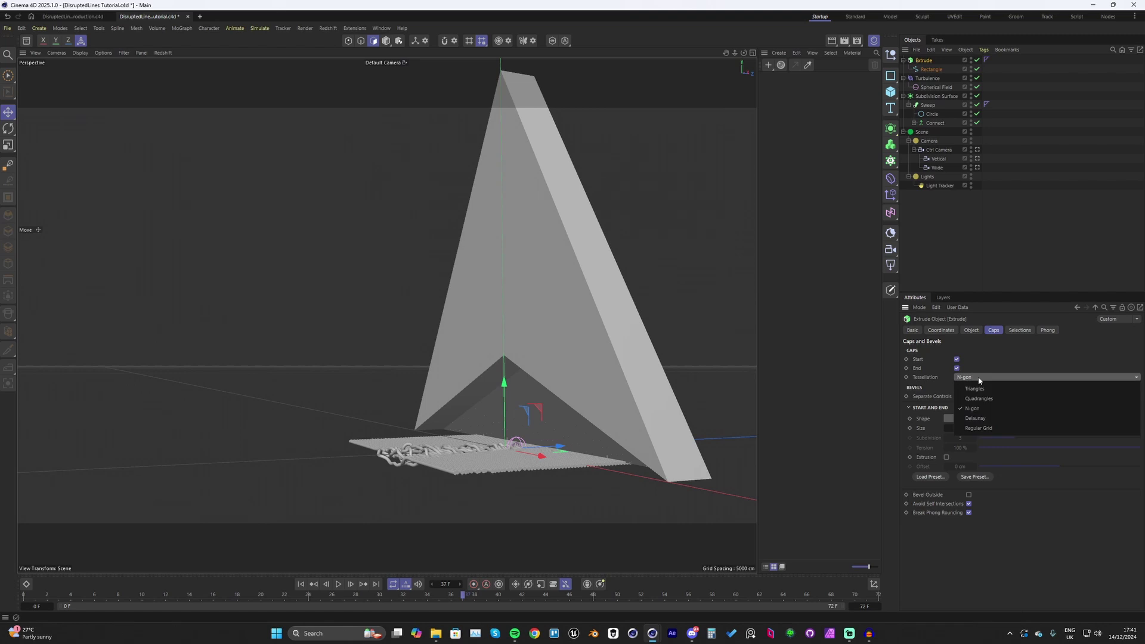
click(985, 391)
alt+drag(563, 346, 445, 315)
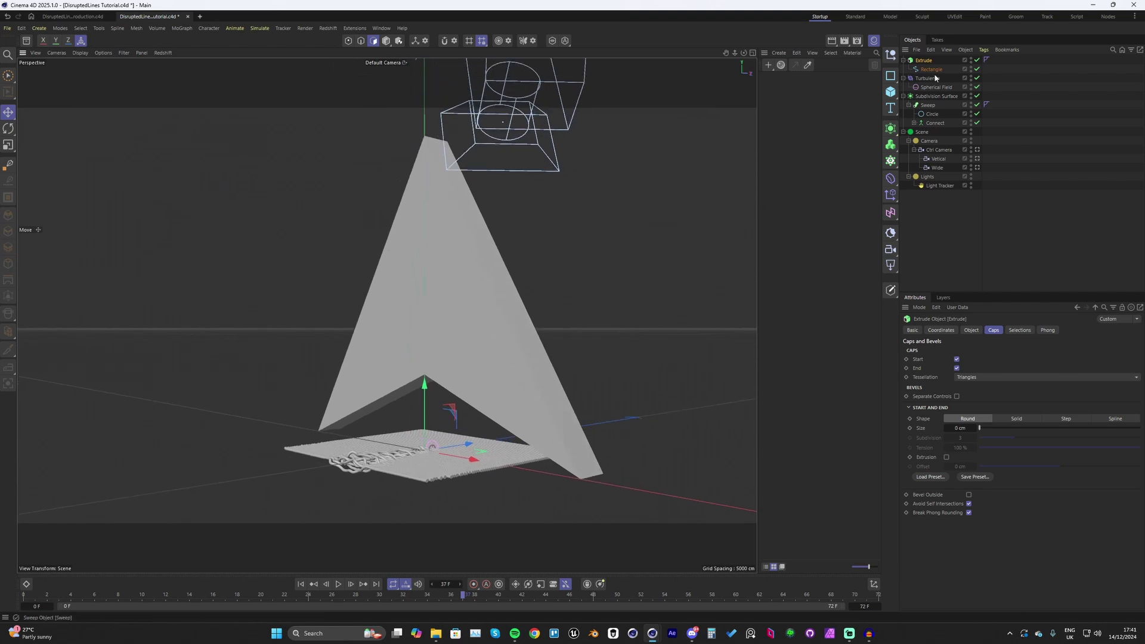
Scale the extruded triangle down to about 22% and select the Extrude object
key(t)
drag(532, 301, 400, 517)
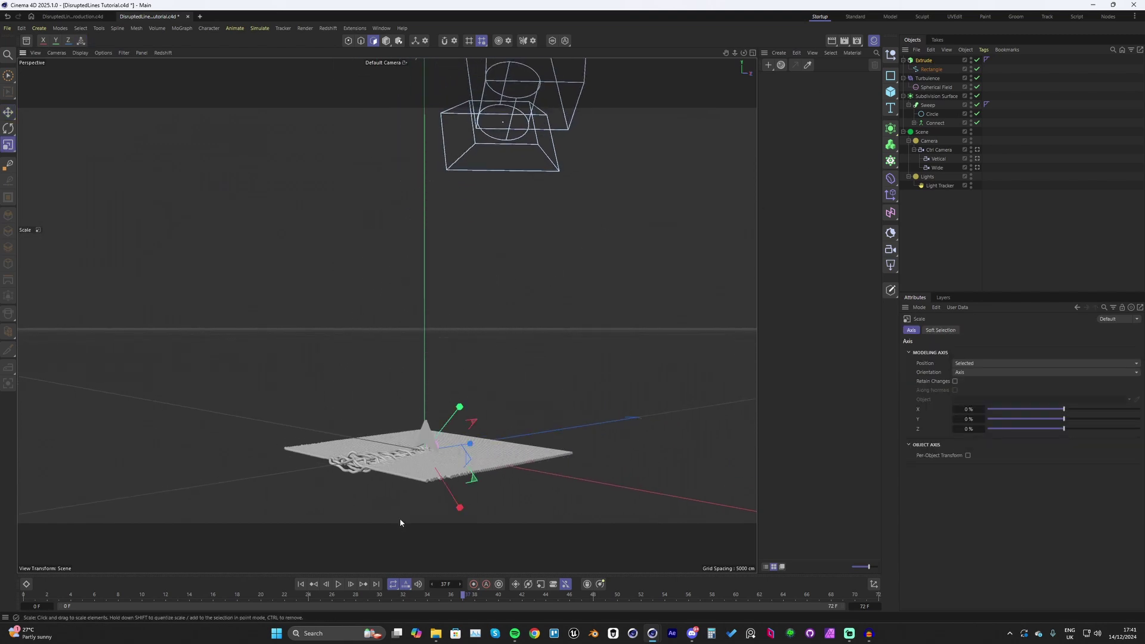
key(e)
scroll(444, 422, up, 7)
scroll(418, 421, up, 8)
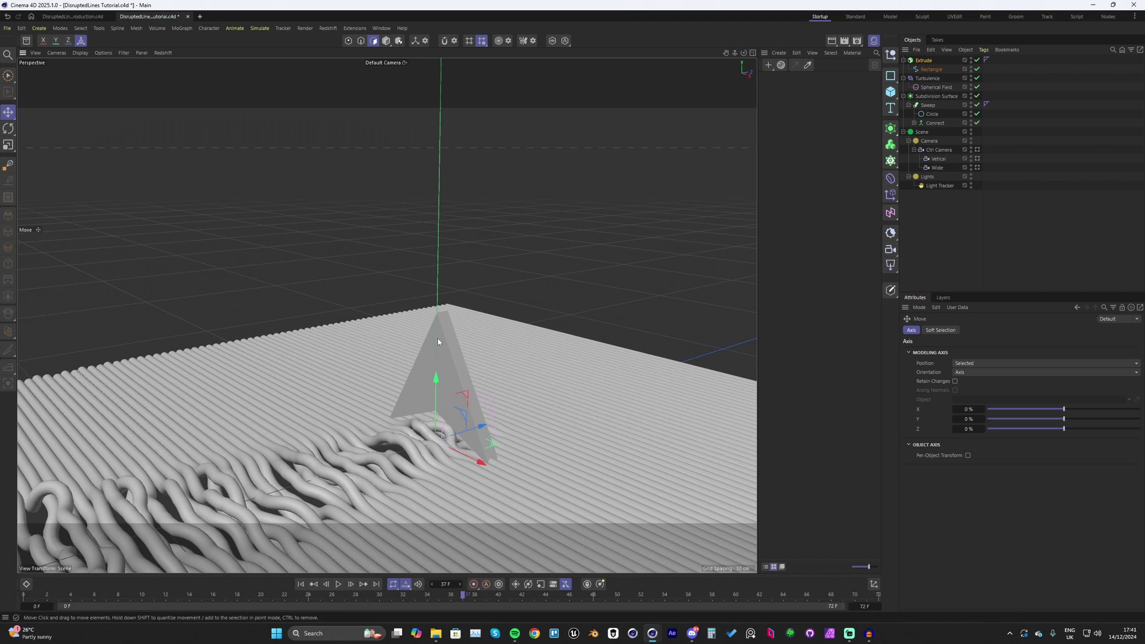
click(903, 60)
click(922, 61)
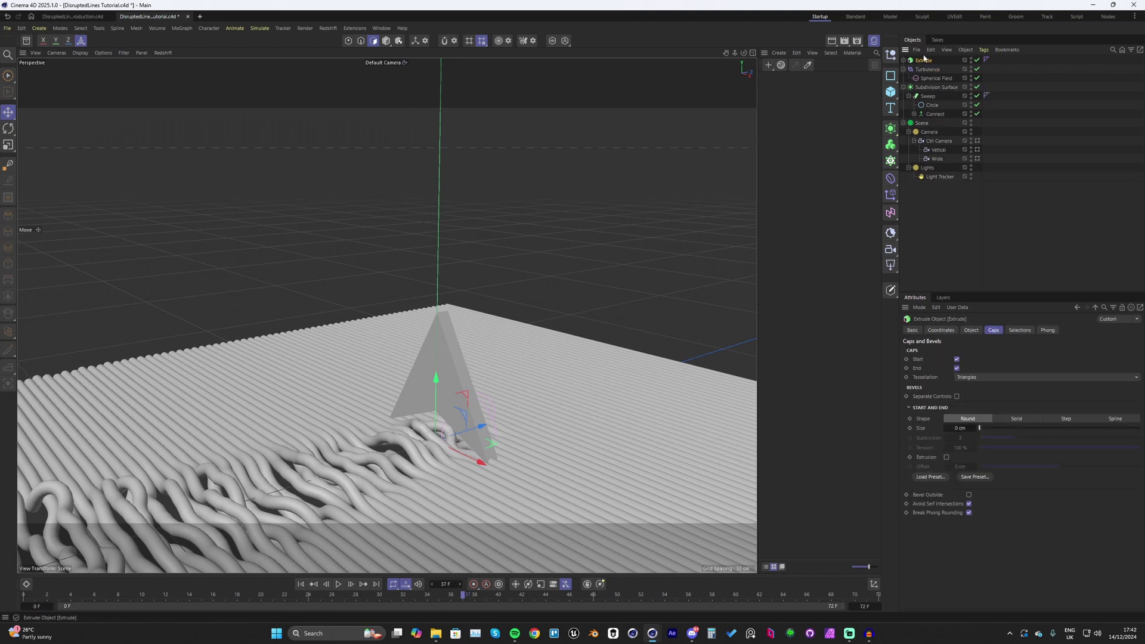
scroll(452, 417, up, 3)
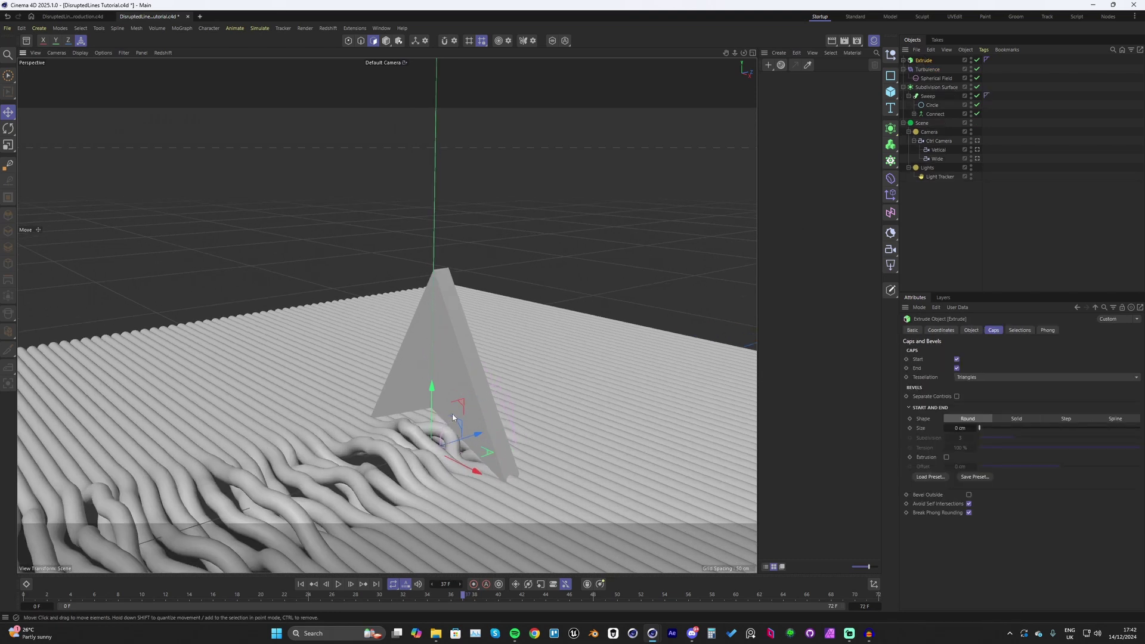
scroll(453, 418, up, 1)
Convert the extrusion to an editable polygon object and centre its axis on the geometry
key(c)
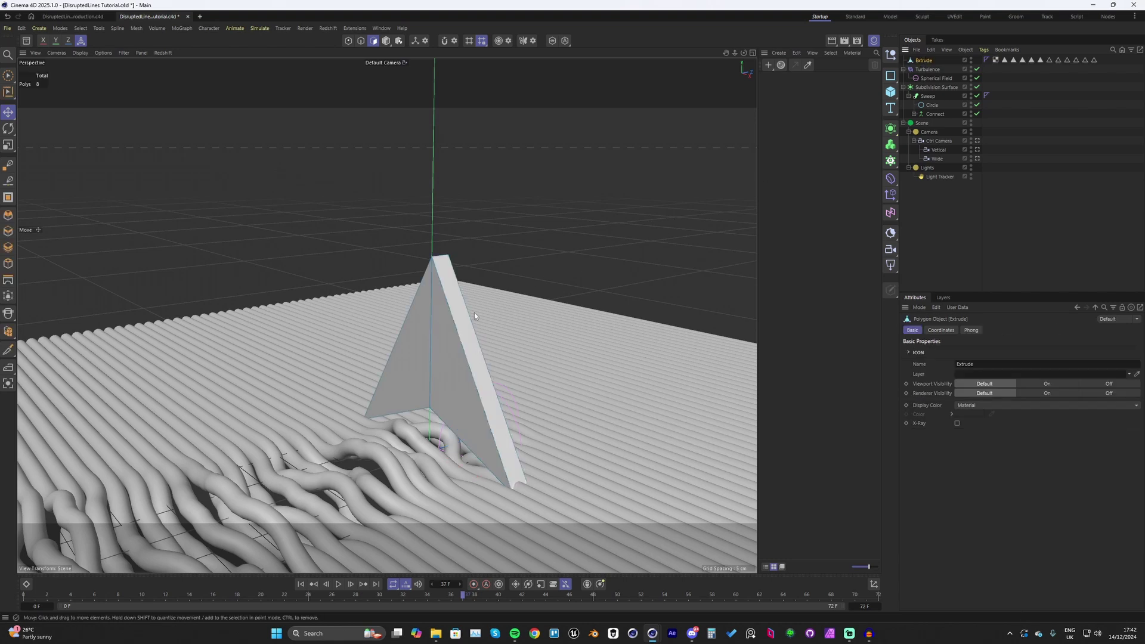
key(Return)
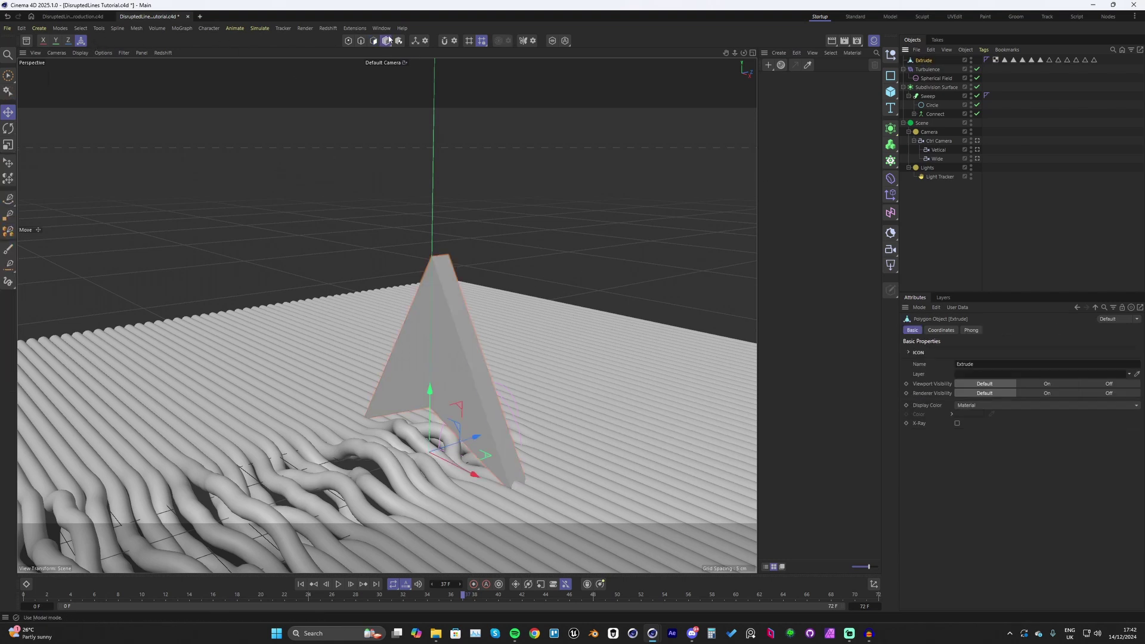
click(99, 29)
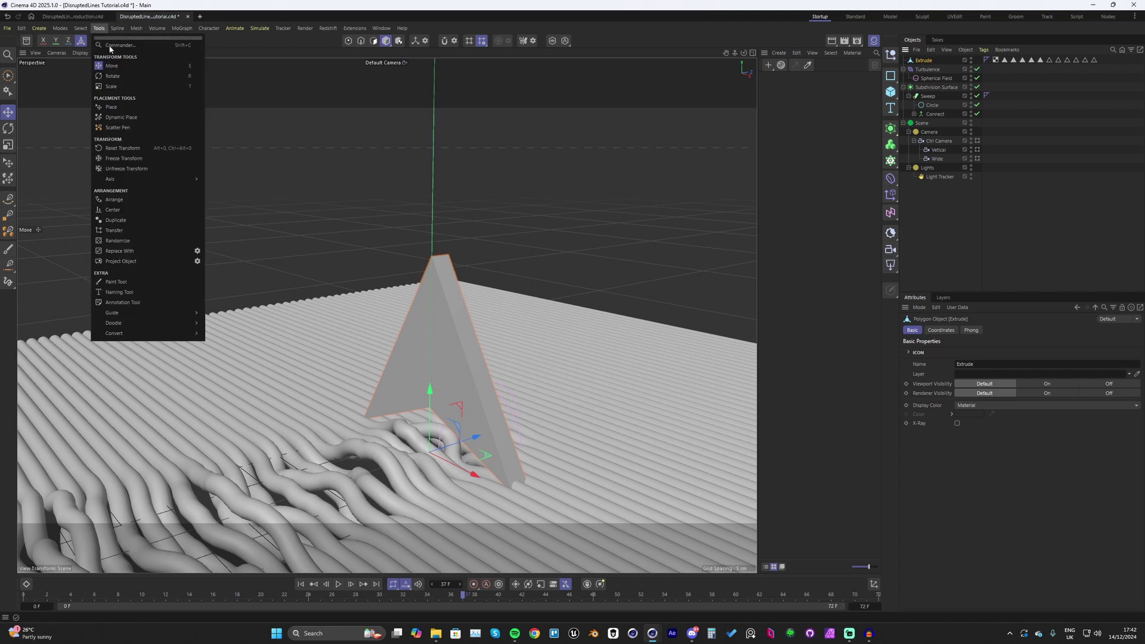
mouse_move(119, 179)
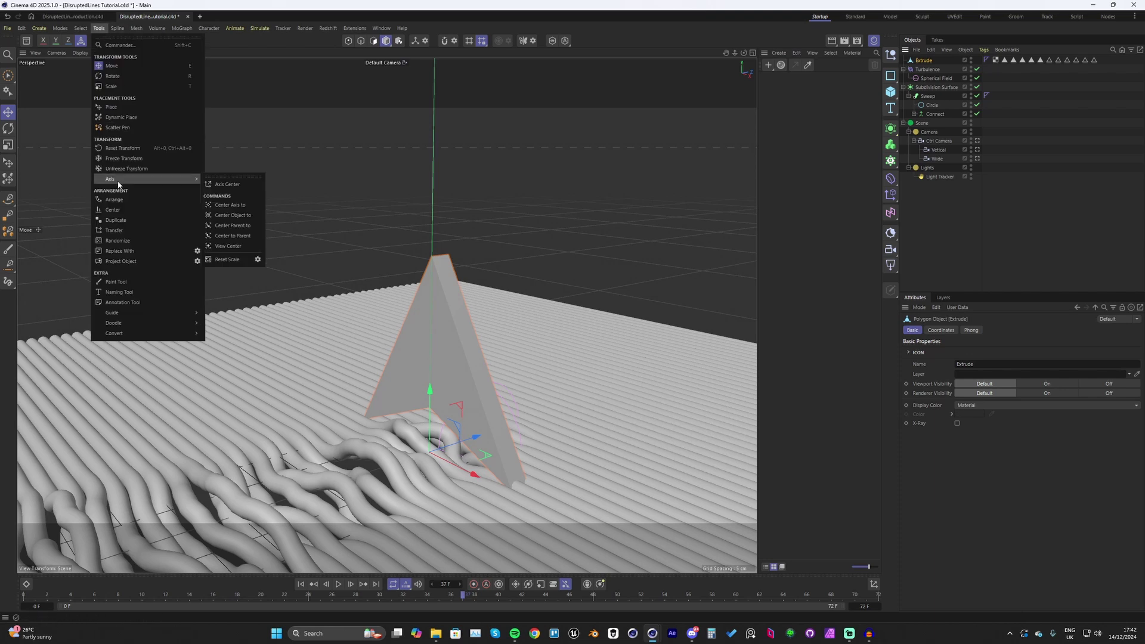
click(232, 184)
click(285, 310)
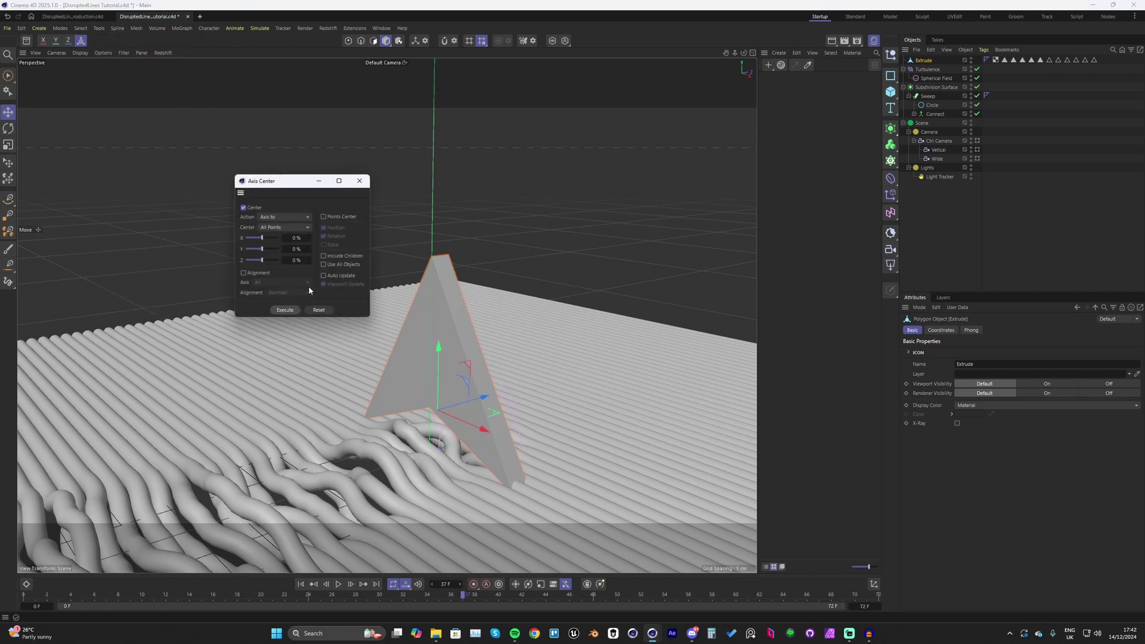
alt+drag(455, 372, 456, 360)
click(359, 180)
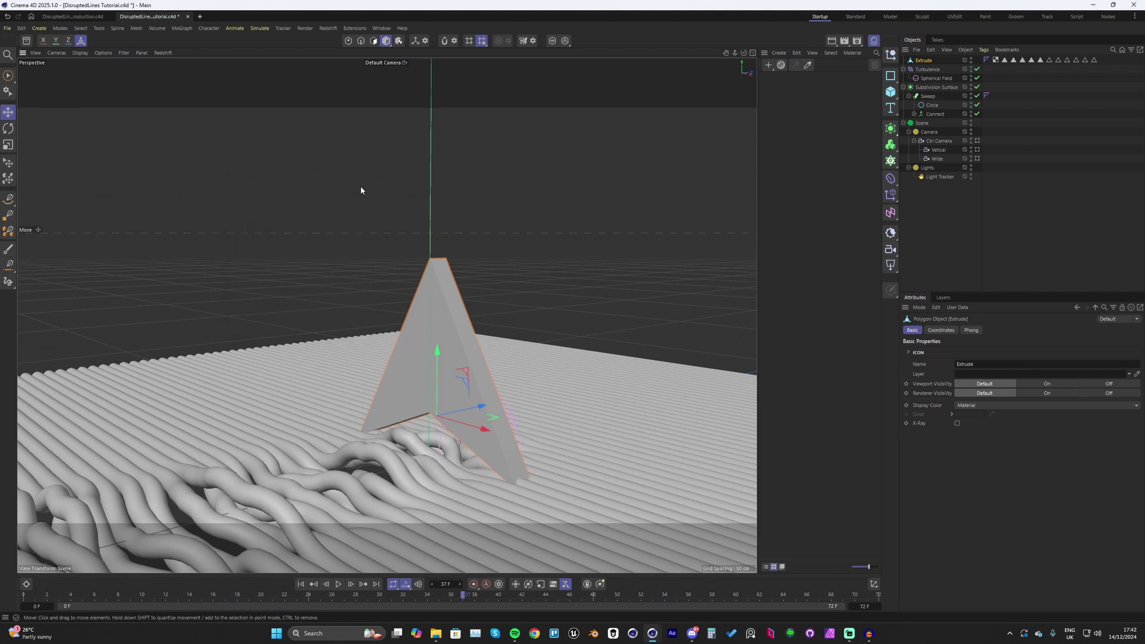
Tip the triangle over by -70° using world-aligned rotation
alt+drag(531, 390, 419, 396)
key(r)
key(e)
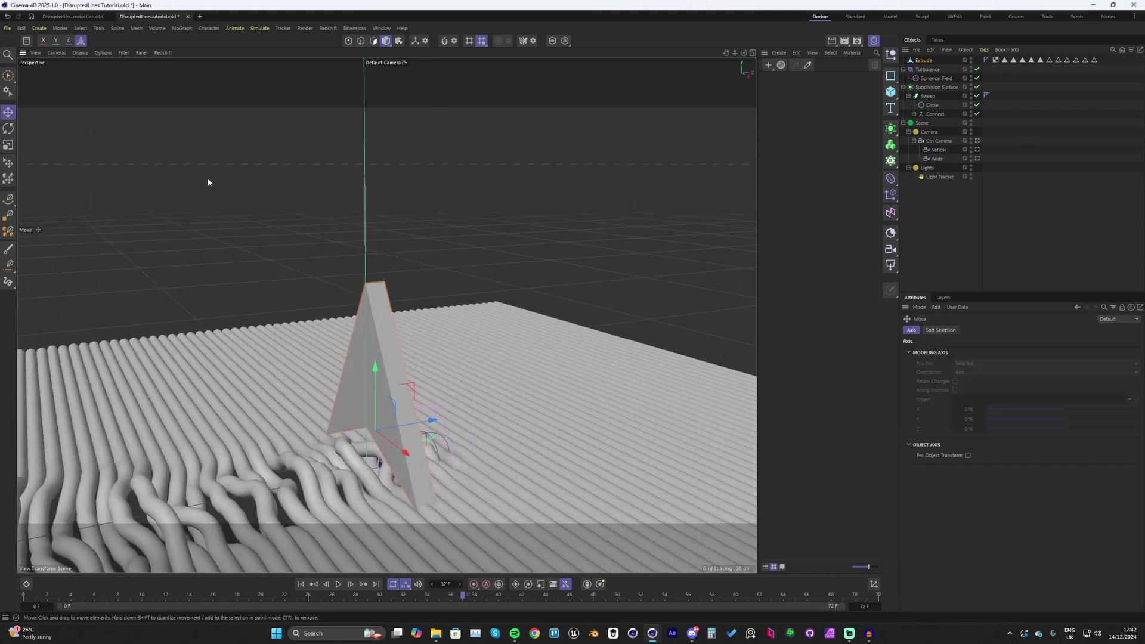
key(r)
key(w)
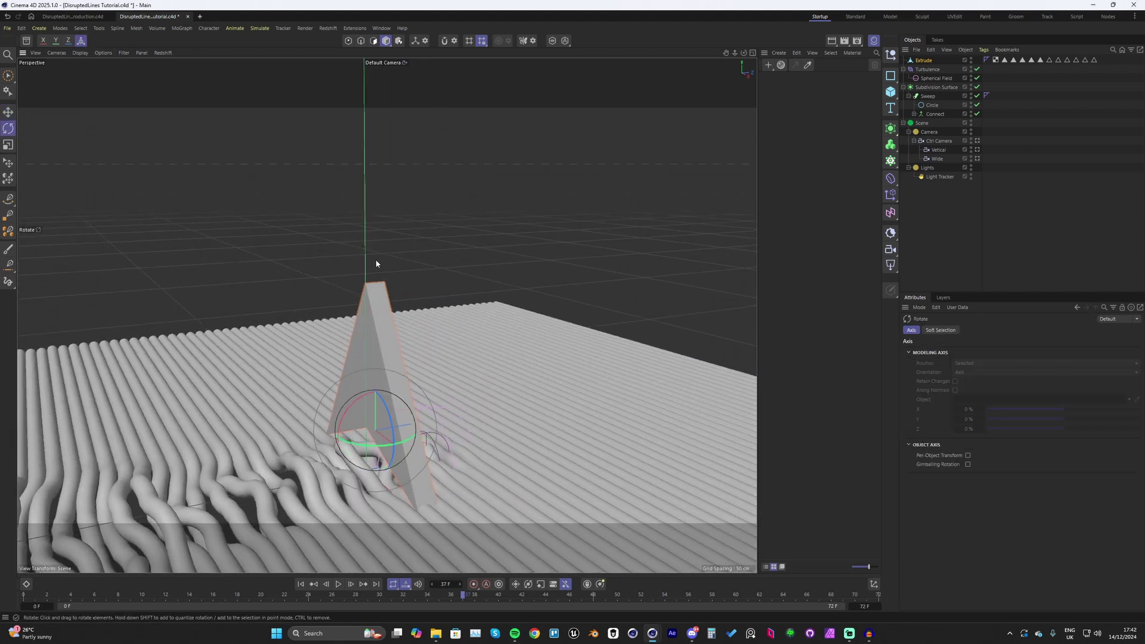
drag(375, 389, 461, 462)
Shrink the triangle to about 40% and move it above the disrupted tubes
key(e)
alt+middle_drag(461, 462, 476, 407)
key(t)
drag(385, 496, 384, 467)
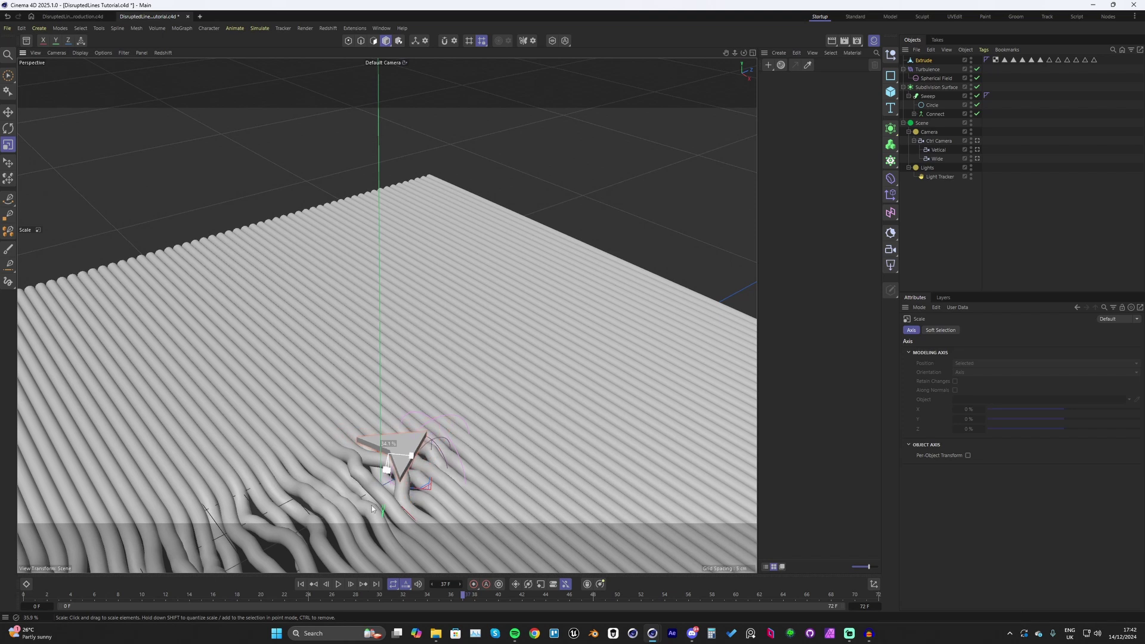
key(e)
scroll(392, 461, up, 1)
alt+middle_drag(393, 462, 385, 440)
scroll(385, 439, up, 4)
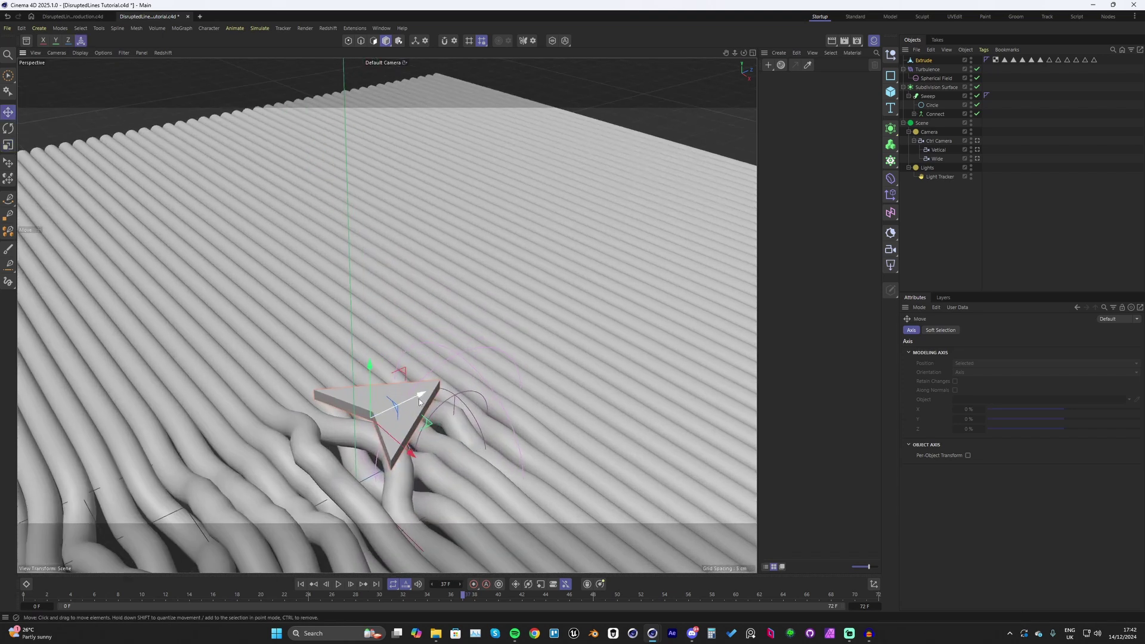
drag(415, 396, 490, 352)
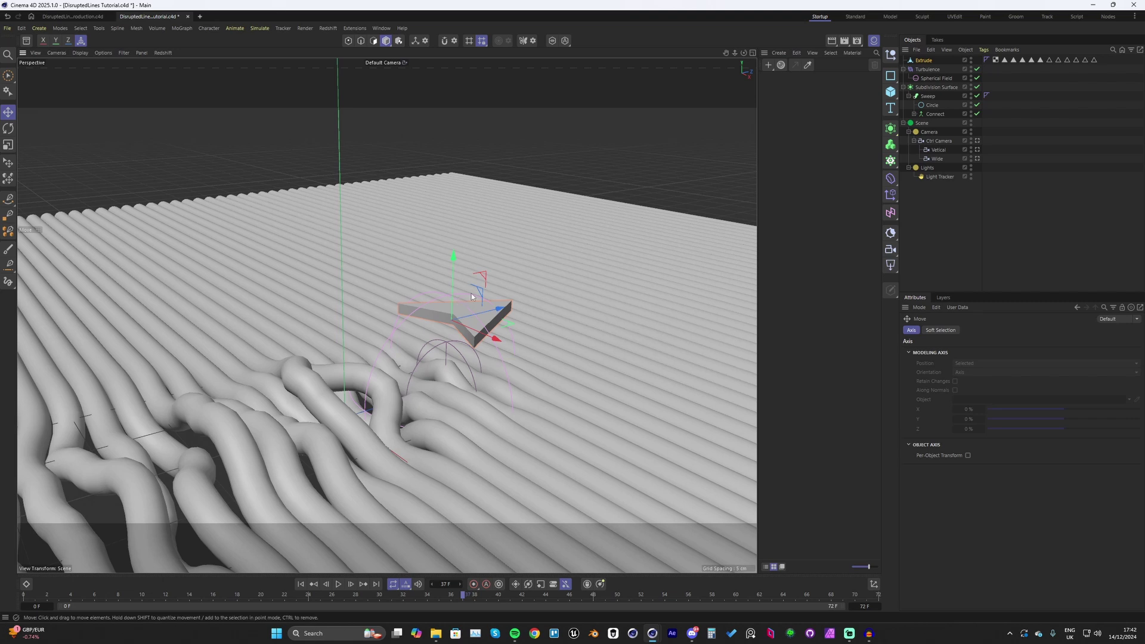
Add a Parent constraint to Extrude with Spherical Field as the target
right_click(921, 62)
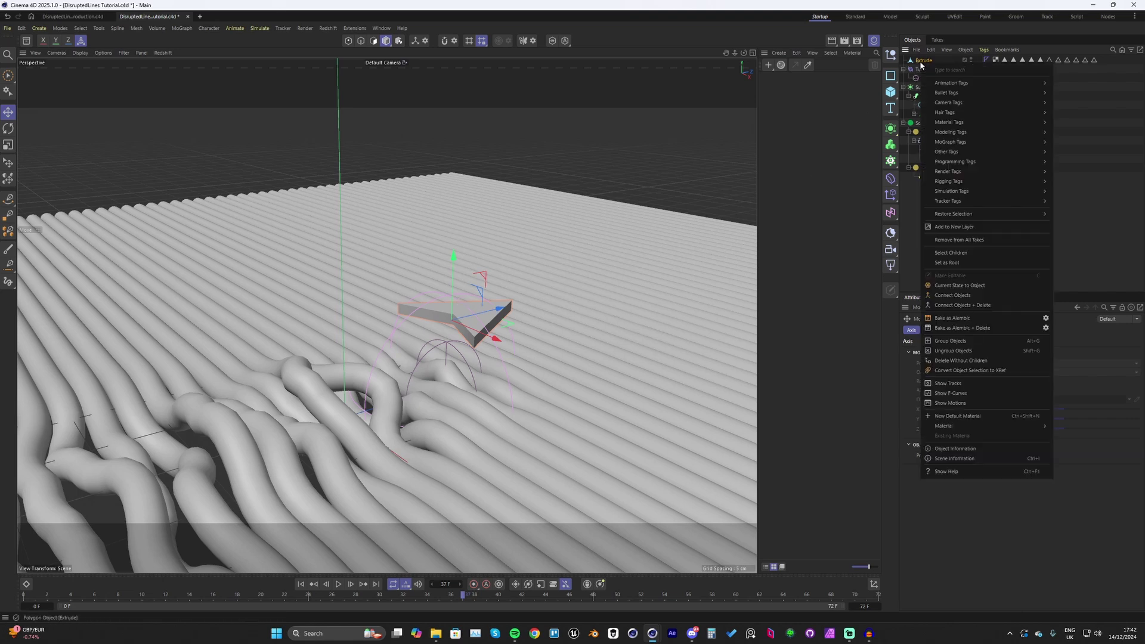
mouse_move(956, 172)
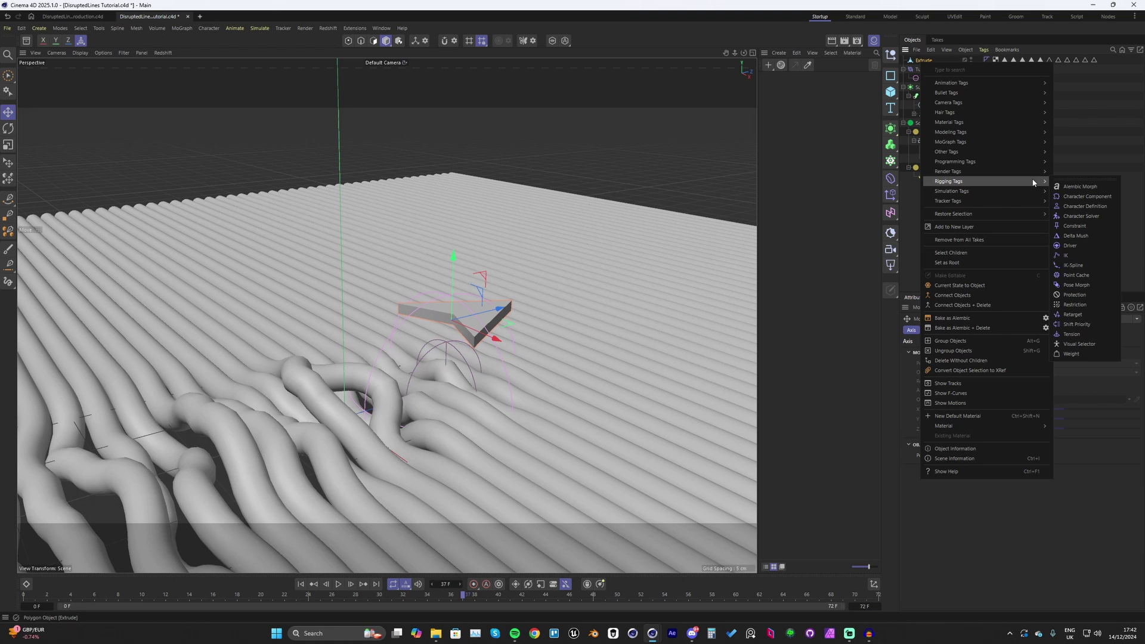
click(1076, 226)
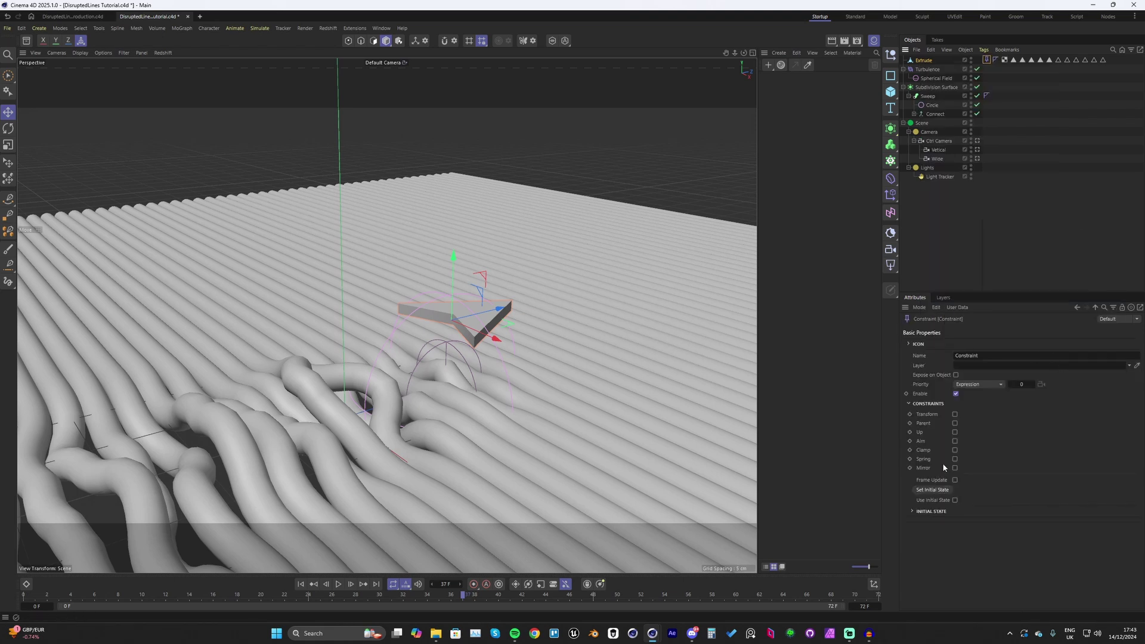
click(954, 423)
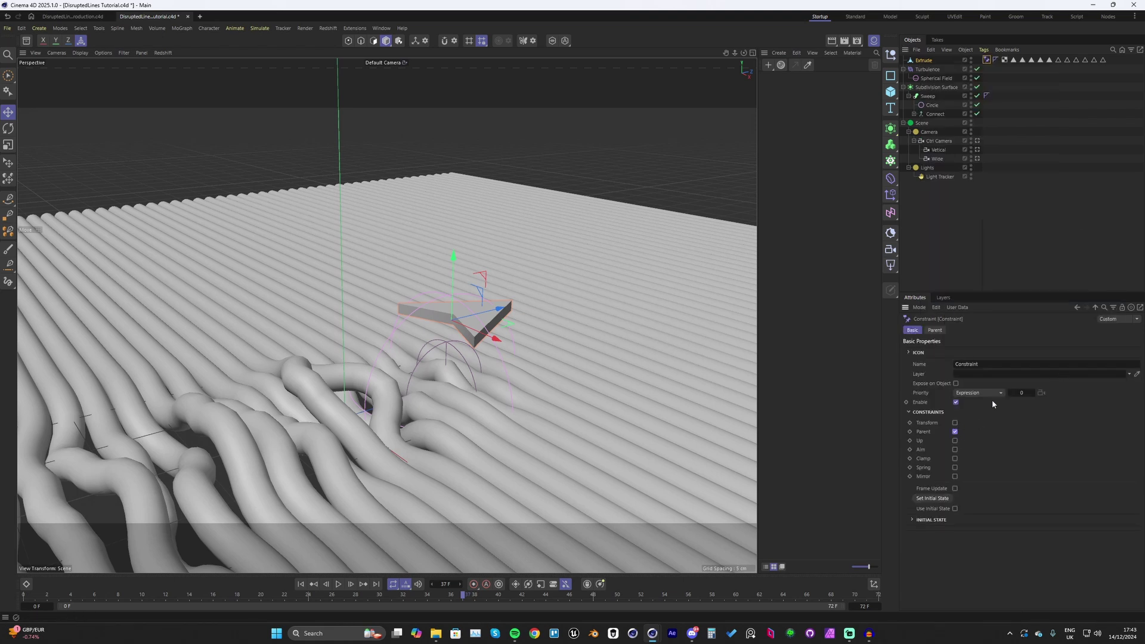
click(934, 330)
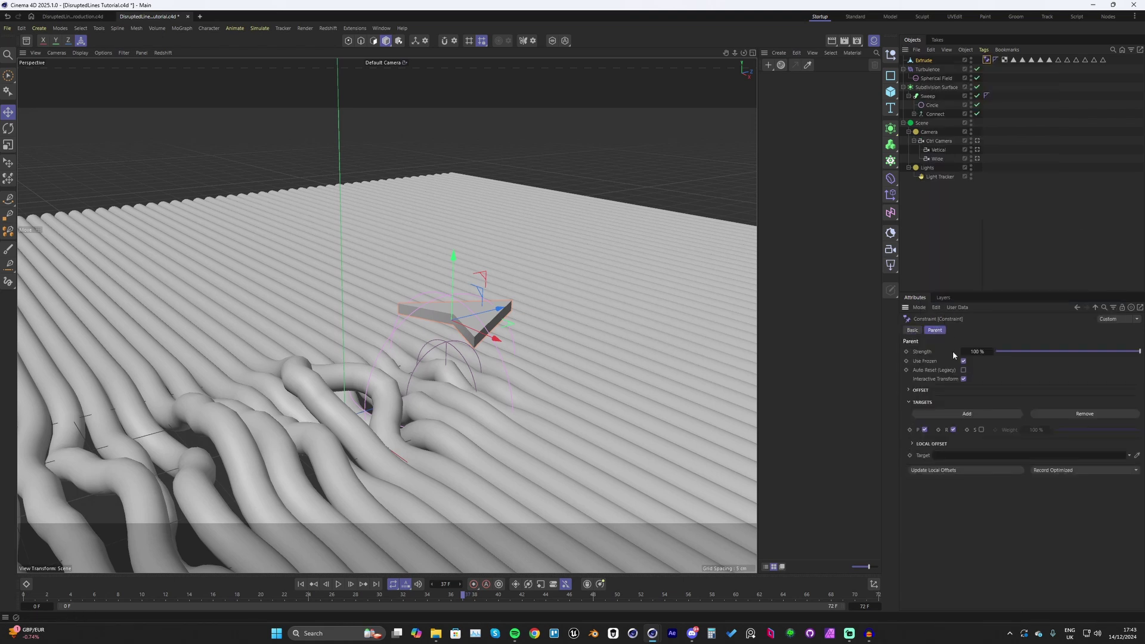
click(1136, 456)
click(934, 79)
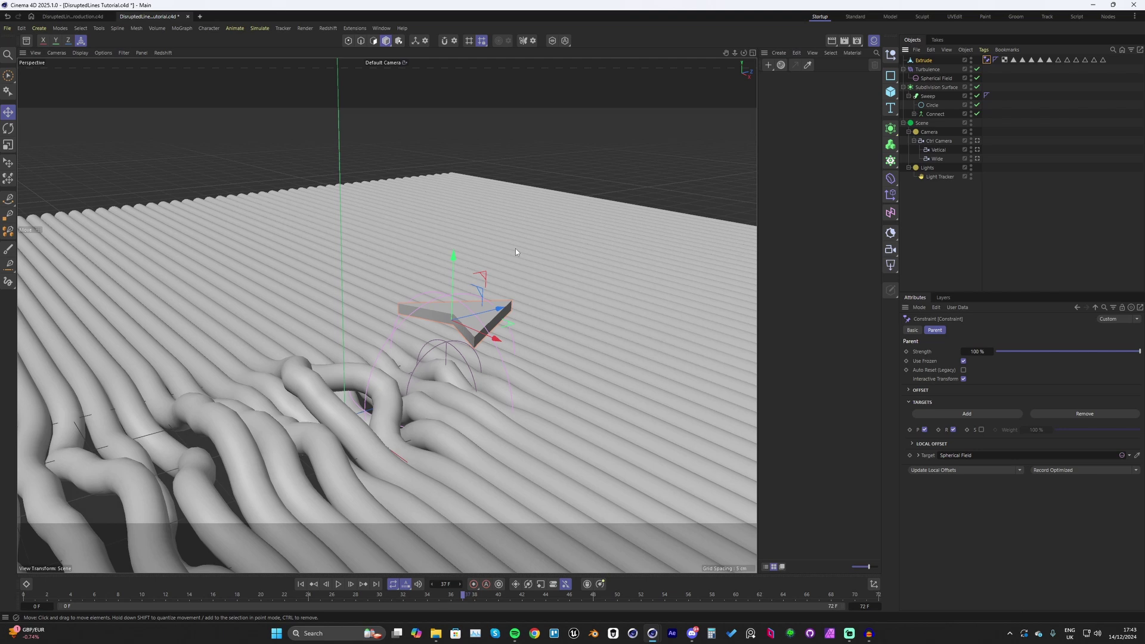
Play the animation from frame 0 through the Ctrl Camera
click(405, 63)
click(423, 83)
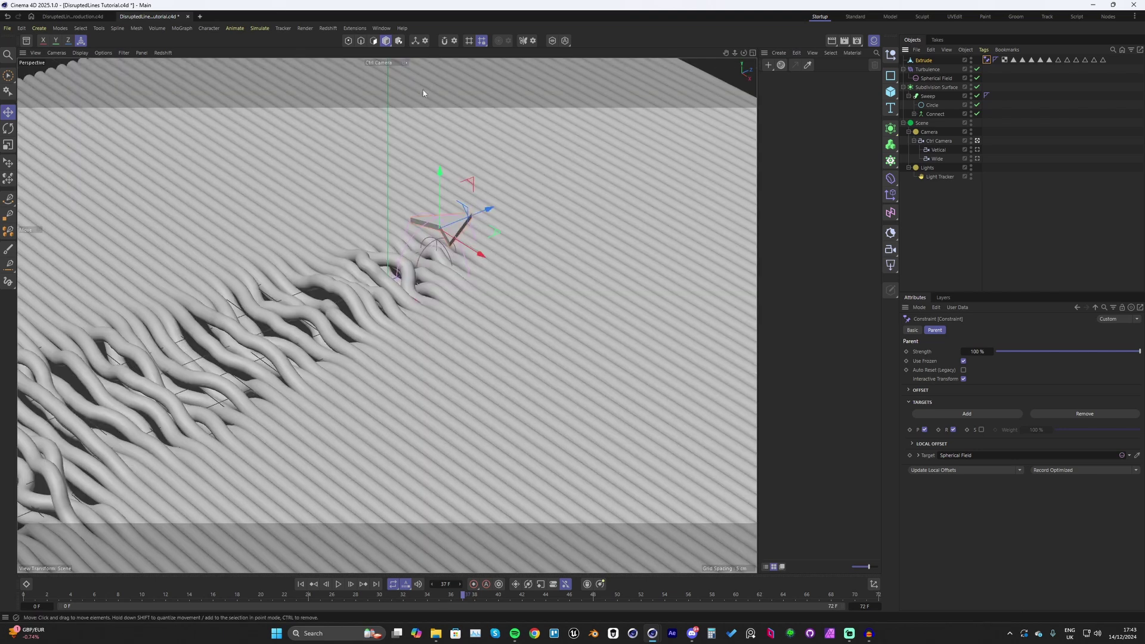
key(shift+f)
key(F8)
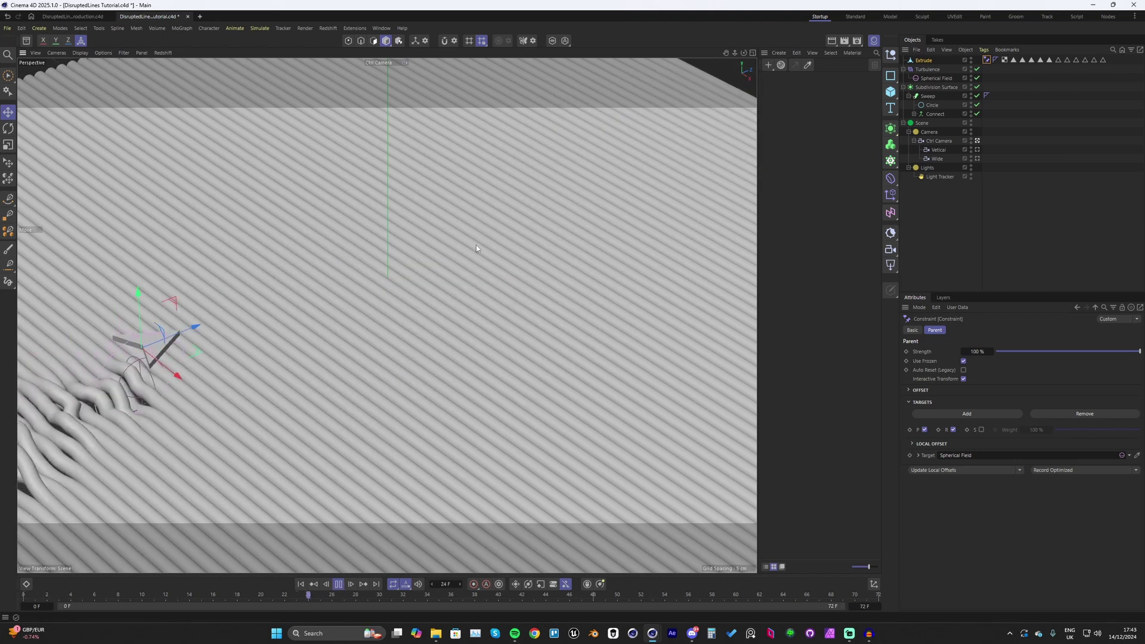
Create a new material with a bright cyan base colour and 0.69 roughness
key(F8)
click(770, 65)
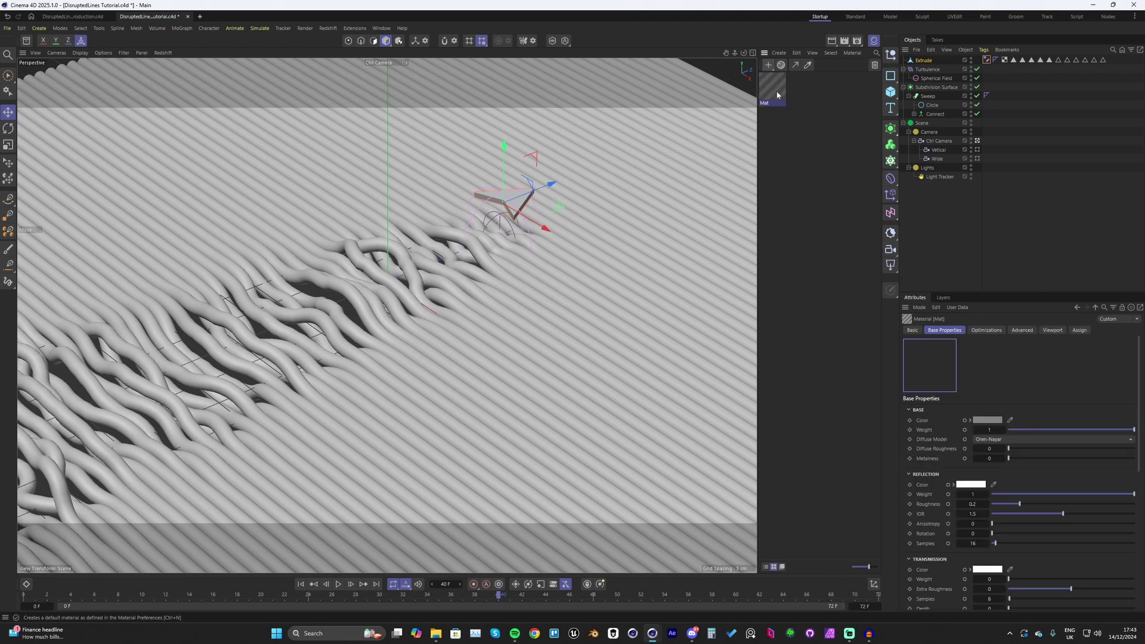
double_click(771, 89)
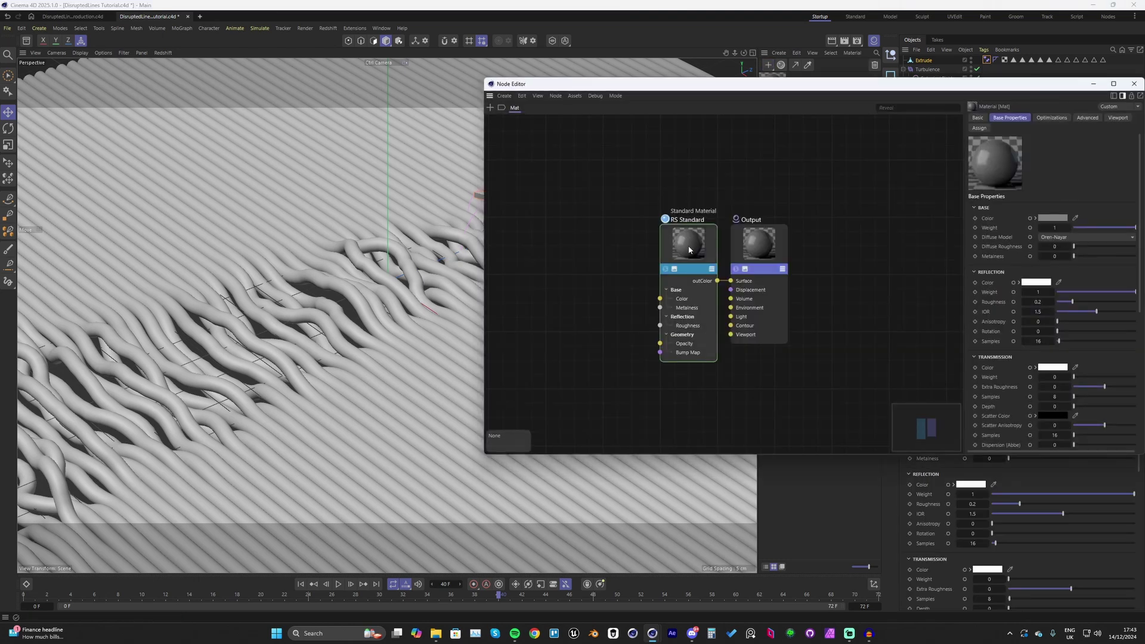
click(1053, 216)
drag(1113, 300, 1109, 304)
click(1020, 269)
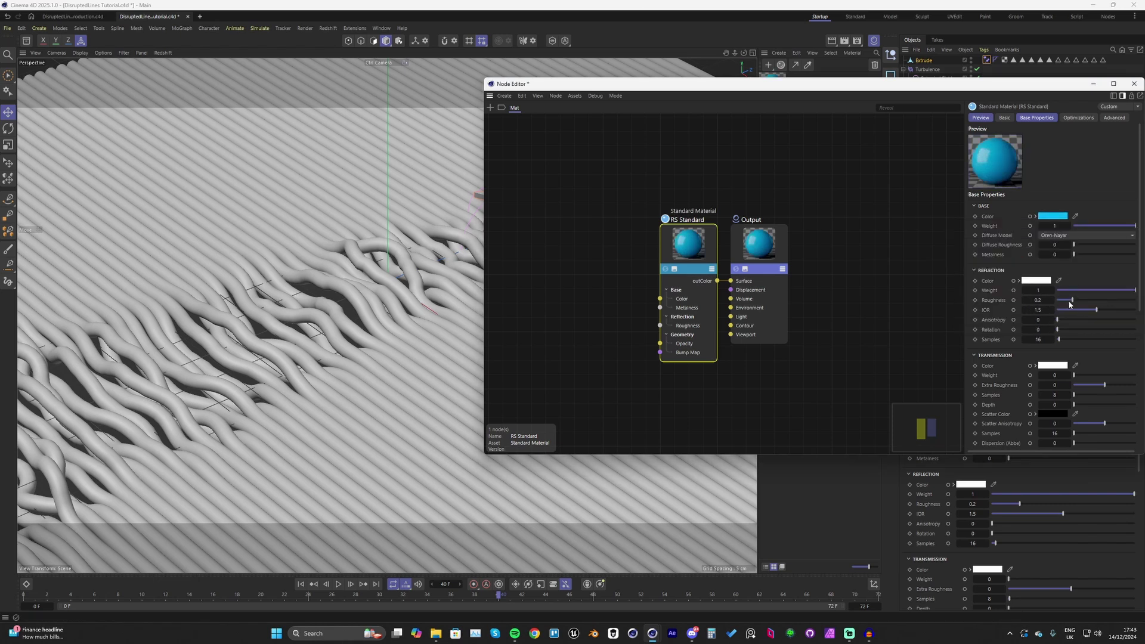
drag(1072, 299, 1111, 300)
Add a Bump Map node and a Maxon Noise node feeding into it
scroll(1049, 298, down, 8)
double_click(585, 279)
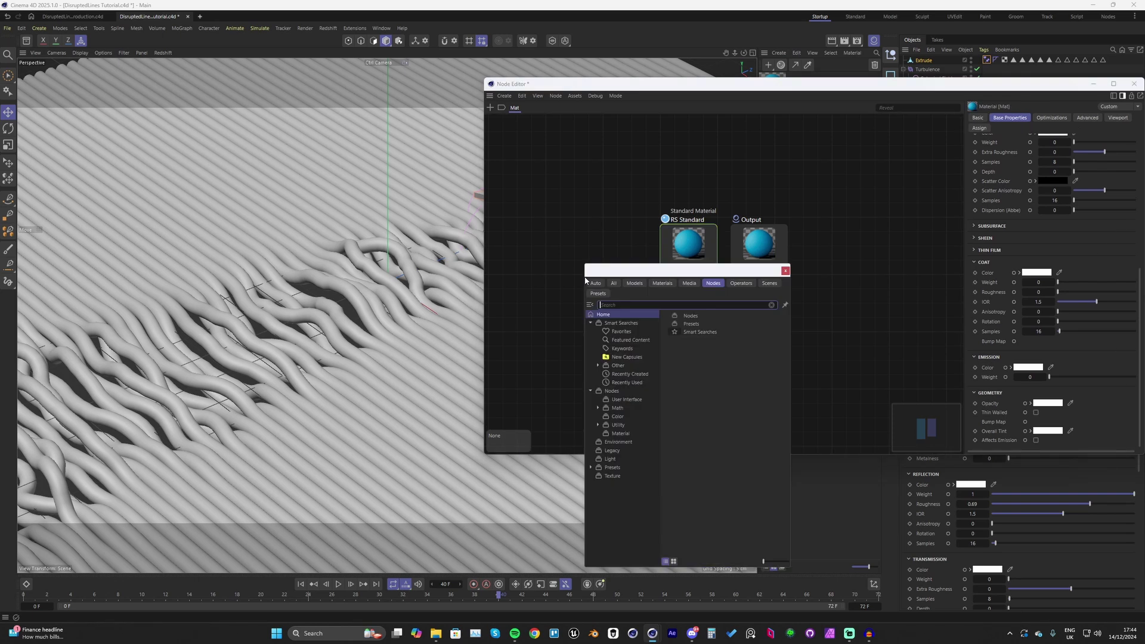
text(bump)
key(Down)
key(Down)
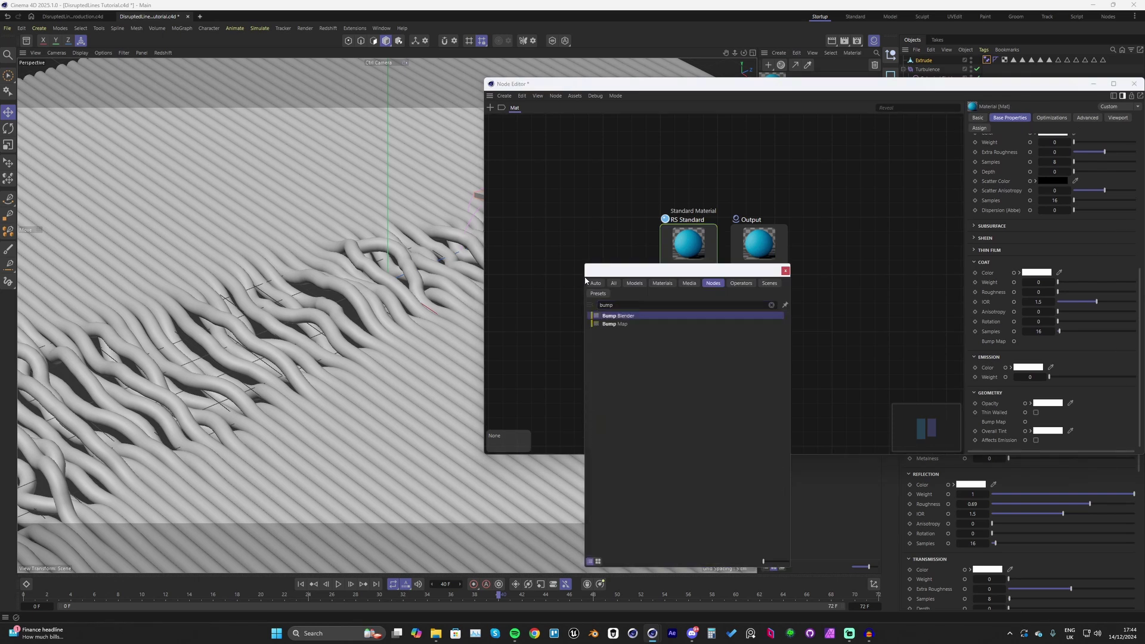
key(Return)
drag(581, 259, 583, 328)
middle_drag(583, 329, 668, 316)
double_click(557, 328)
text(maxon noise)
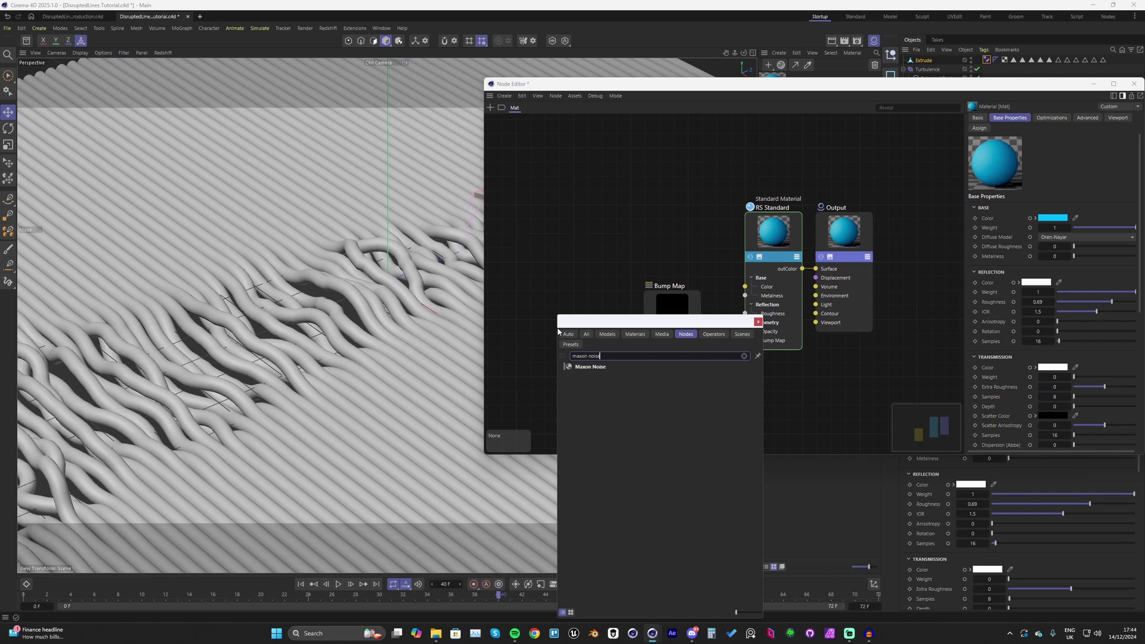
key(Return)
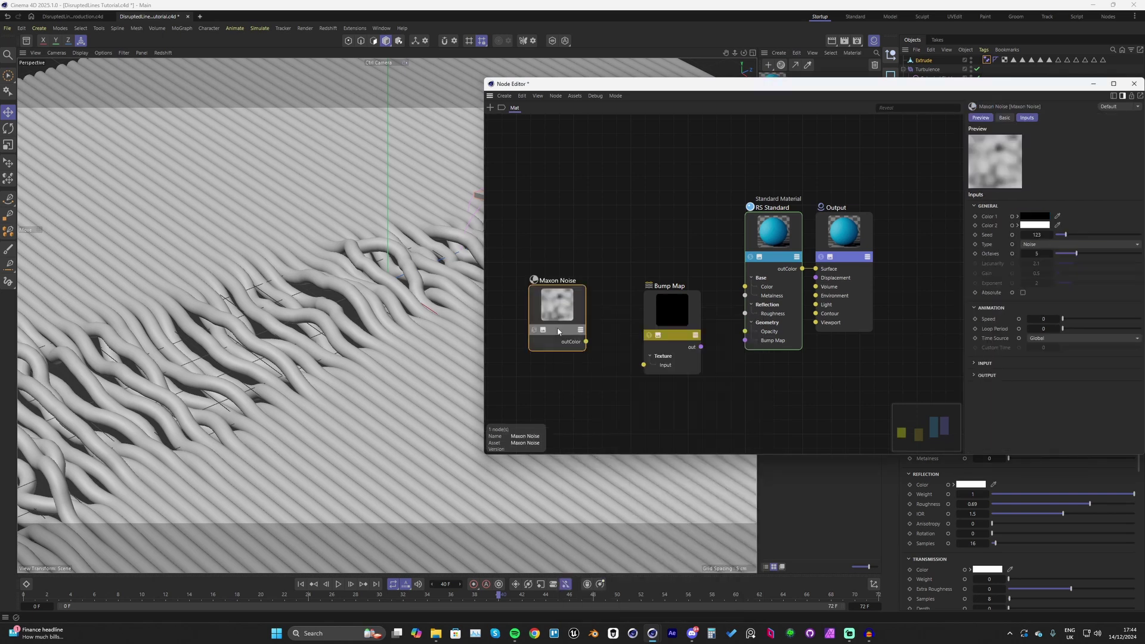
drag(606, 356, 684, 326)
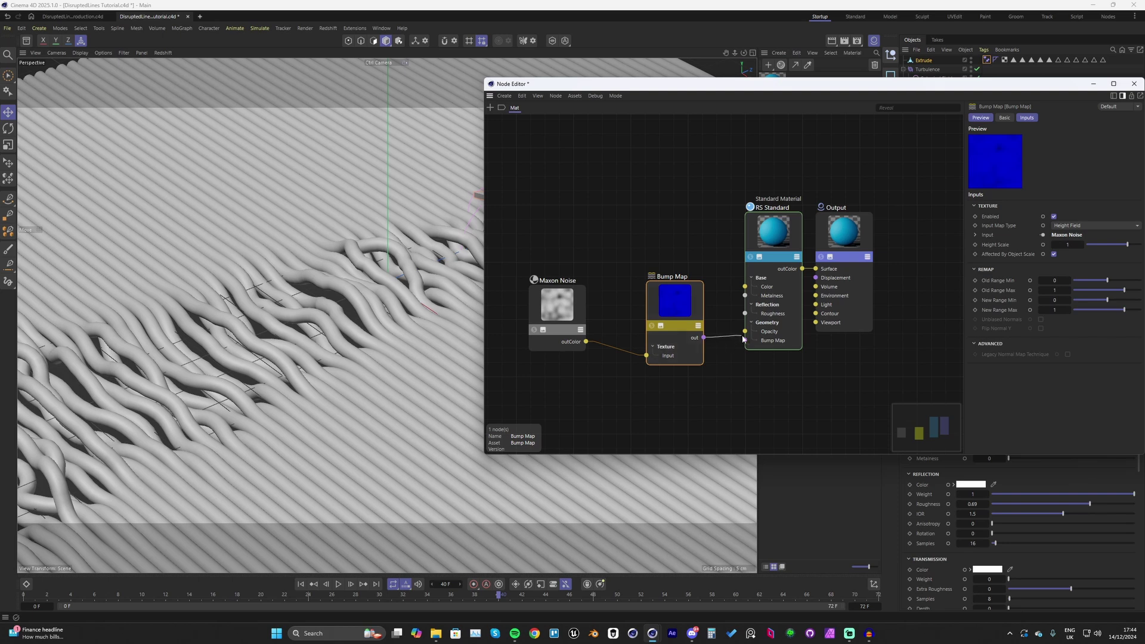
Set the noise Overall Scale to 0.5 and the bump Height Scale to 0.5
click(575, 335)
click(984, 363)
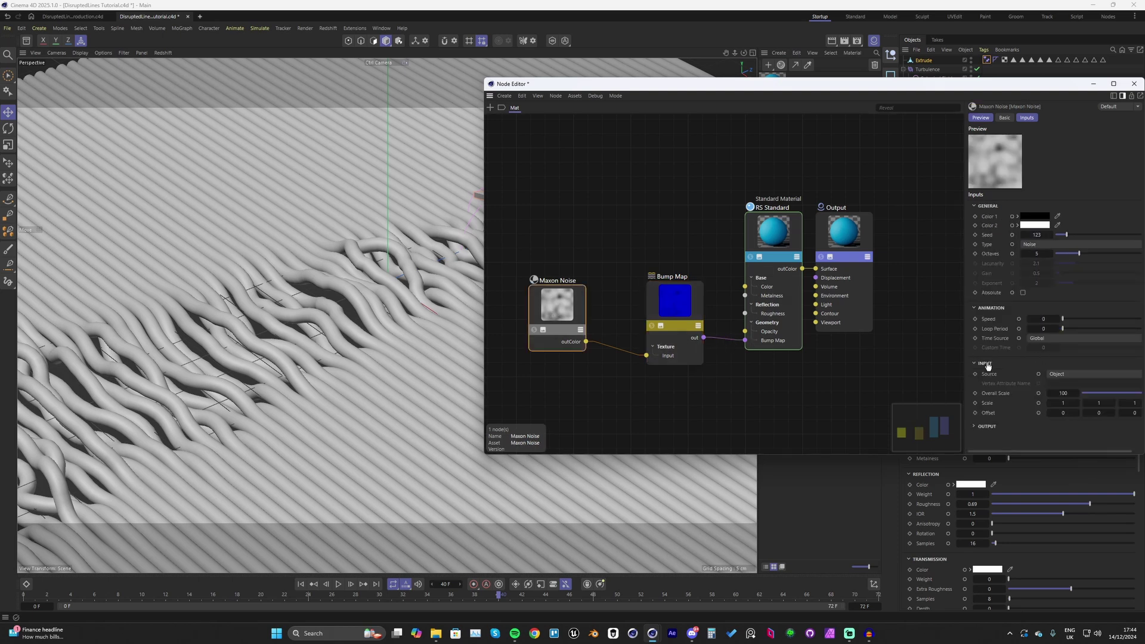
click(1056, 393)
text(0.5)
key(Return)
drag(544, 312, 553, 340)
drag(674, 301, 655, 321)
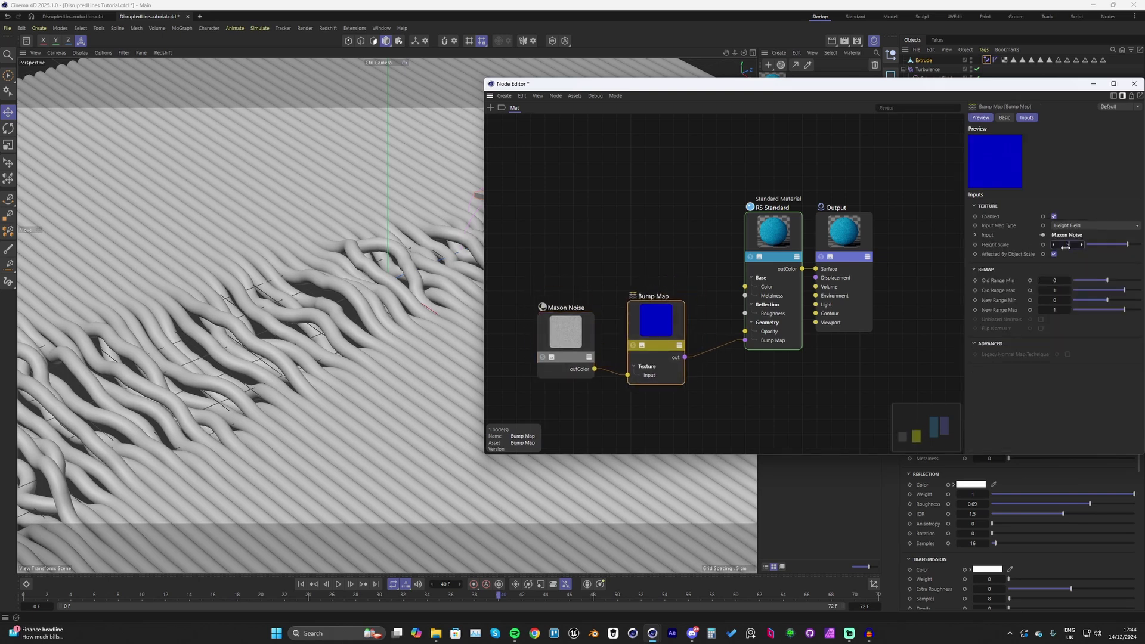
click(1065, 245)
text(0.5)
key(Return)
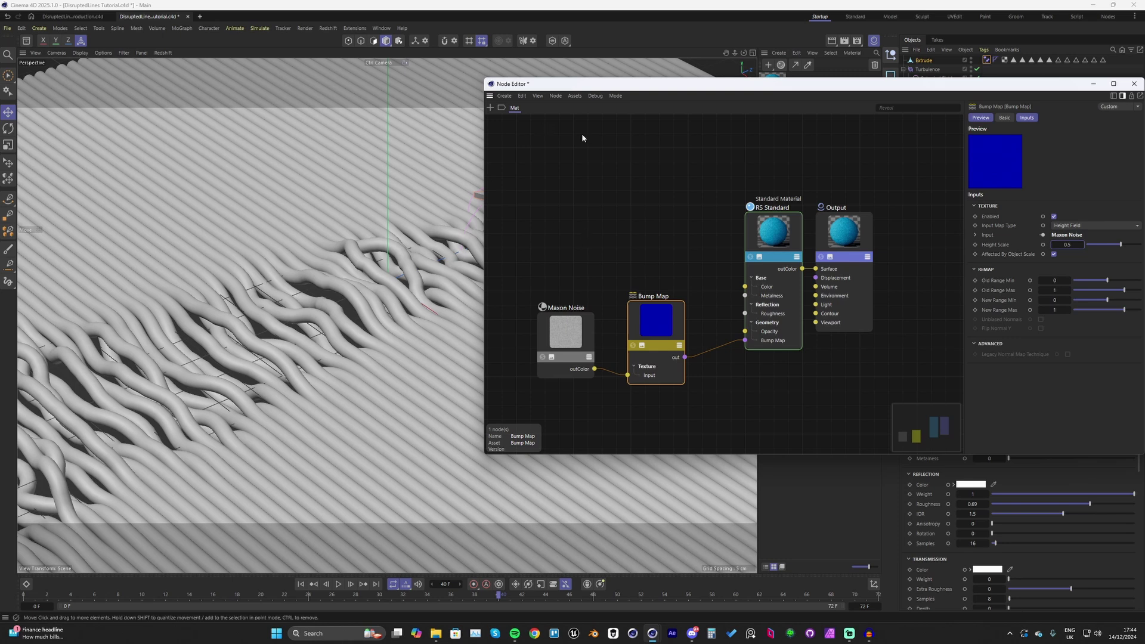
click(1133, 84)
Open the Redshift RenderView and start the interactive IPR render
click(328, 28)
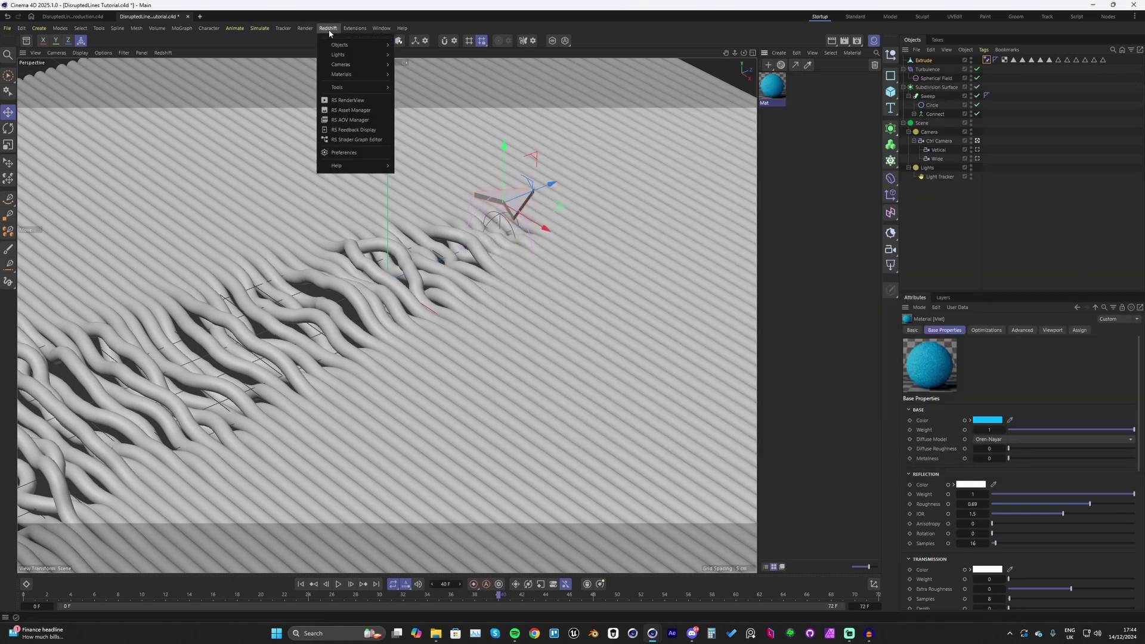
click(339, 101)
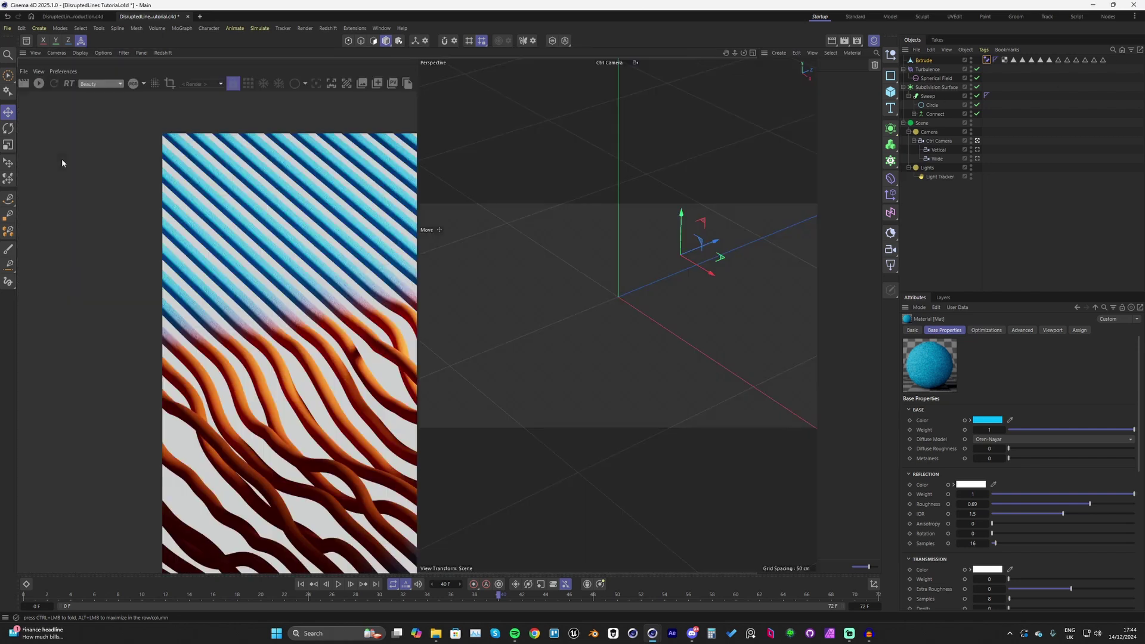
scroll(146, 255, up, 1)
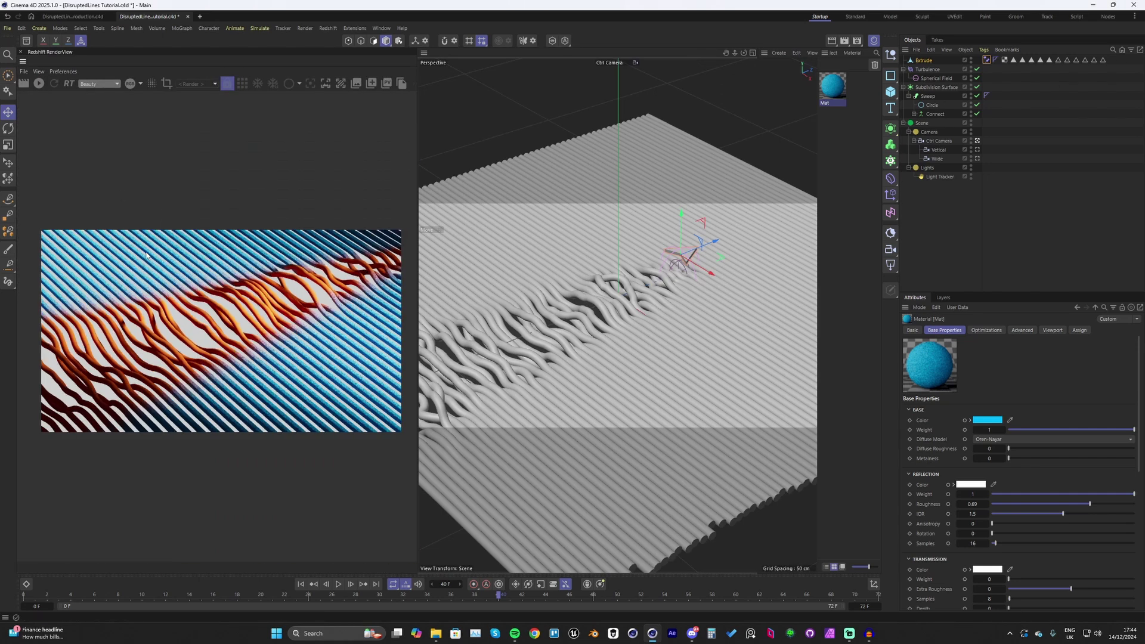
click(39, 83)
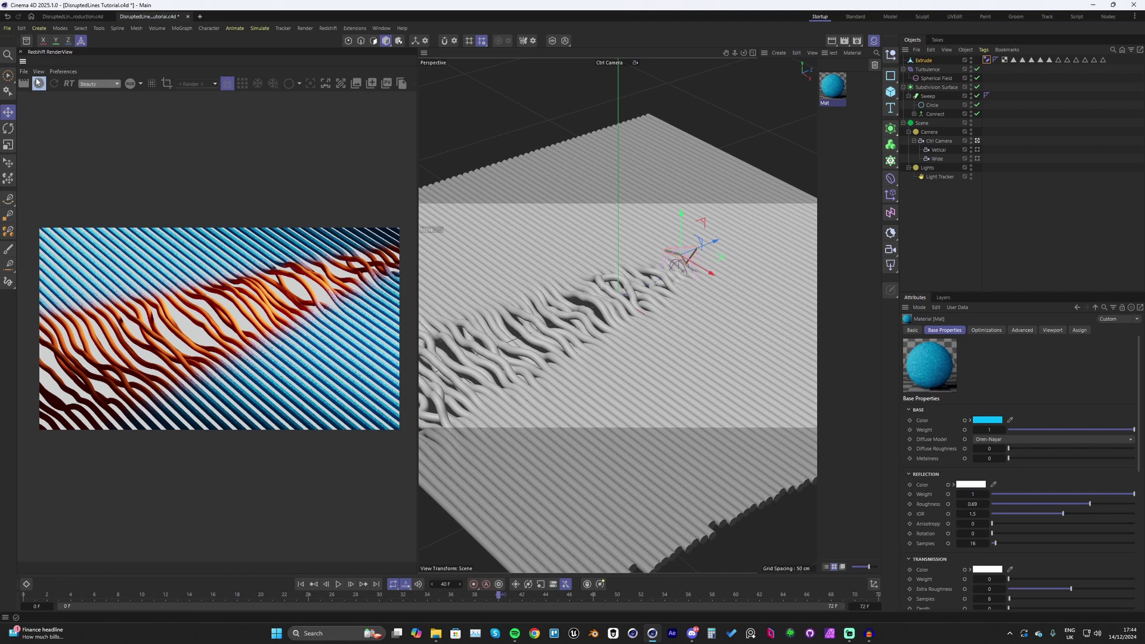
Apply the cyan Mat material to the Sweep tubes
scroll(250, 291, up, 1)
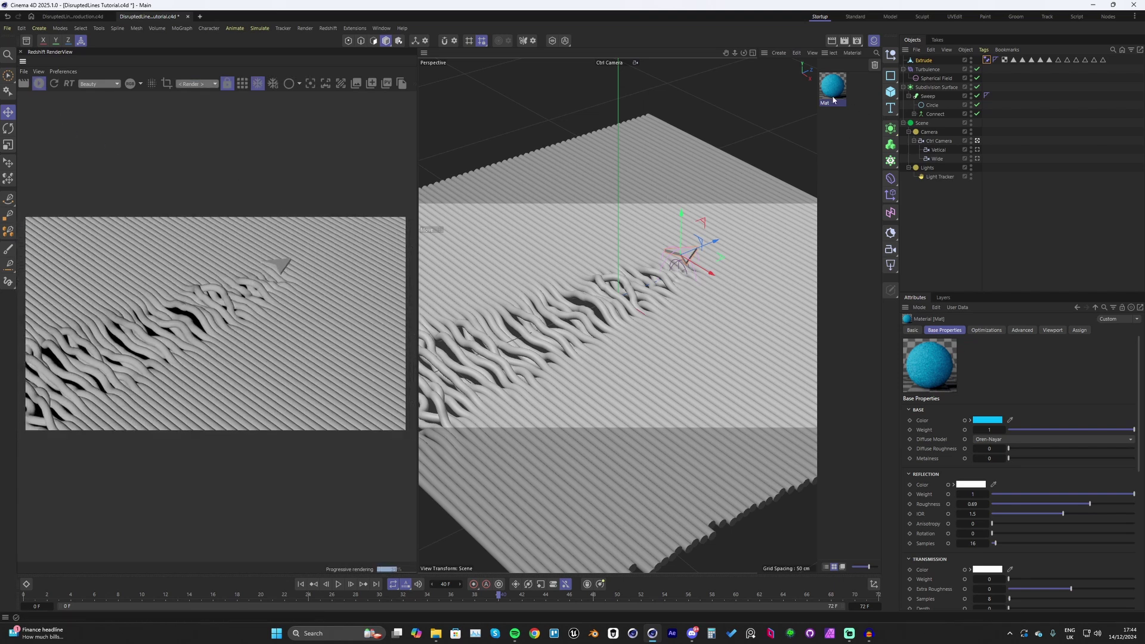
mouse_move(916, 84)
mouse_down()
mouse_move(935, 70)
mouse_move(935, 87)
mouse_up()
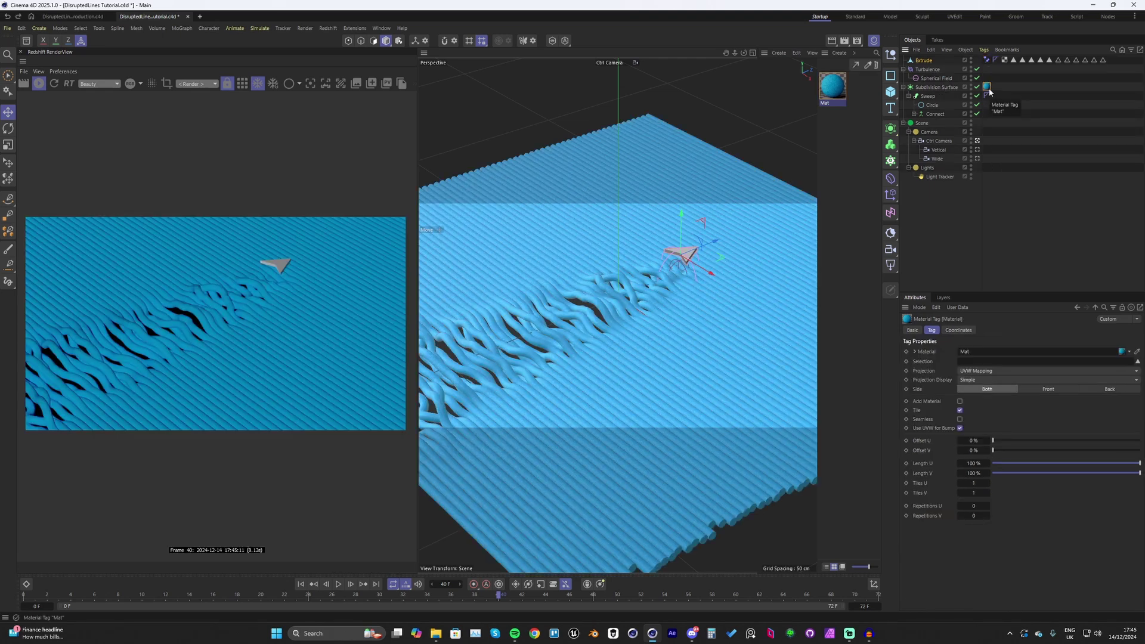
drag(988, 89, 987, 99)
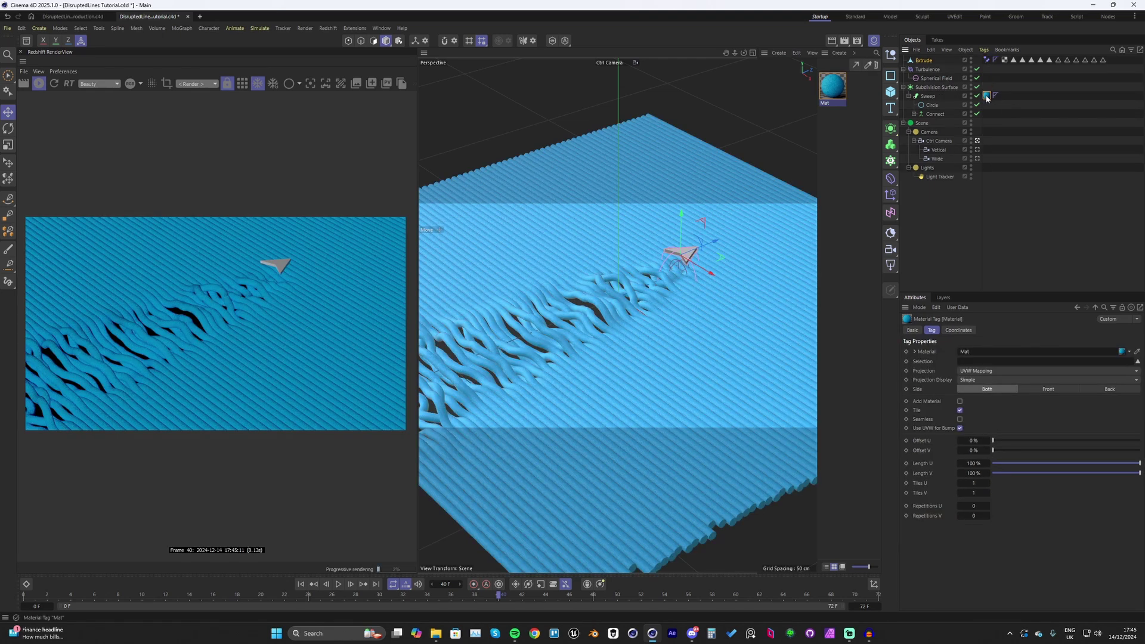
Add an RS Dome Light in the Lights group with exposure near -1.7, plus an RS Area Light
click(894, 267)
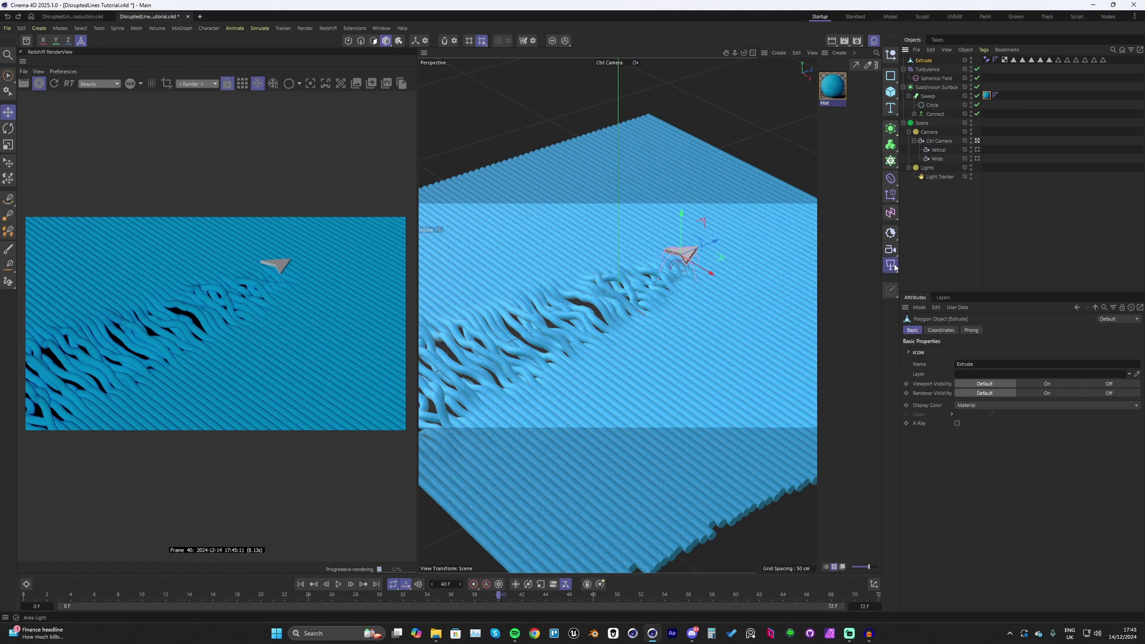
click(894, 268)
click(928, 347)
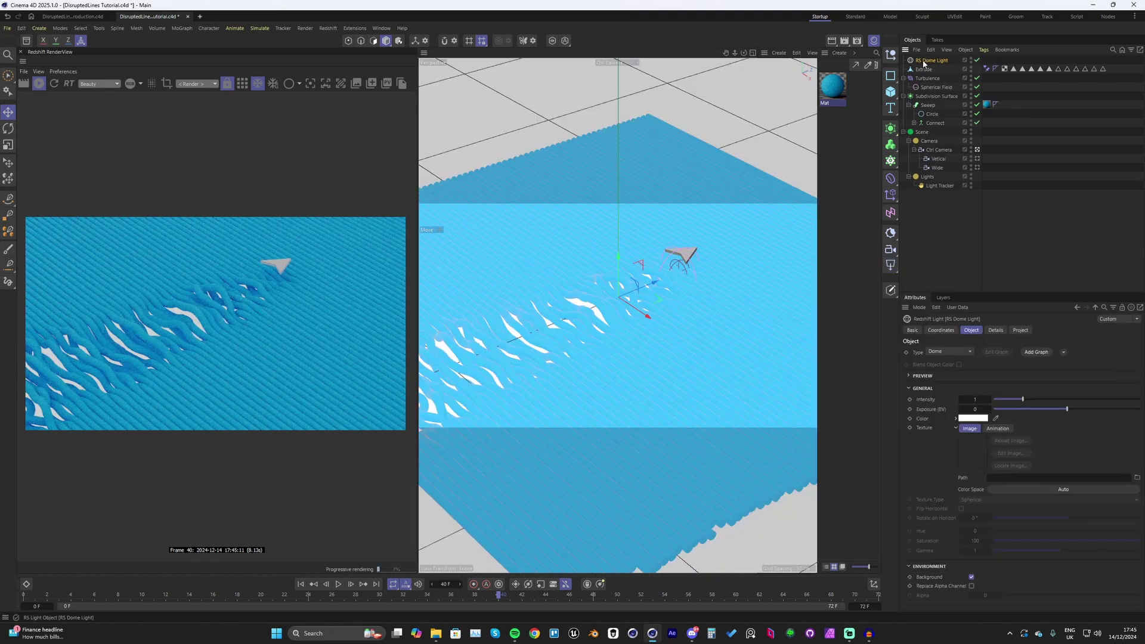
drag(923, 63, 933, 178)
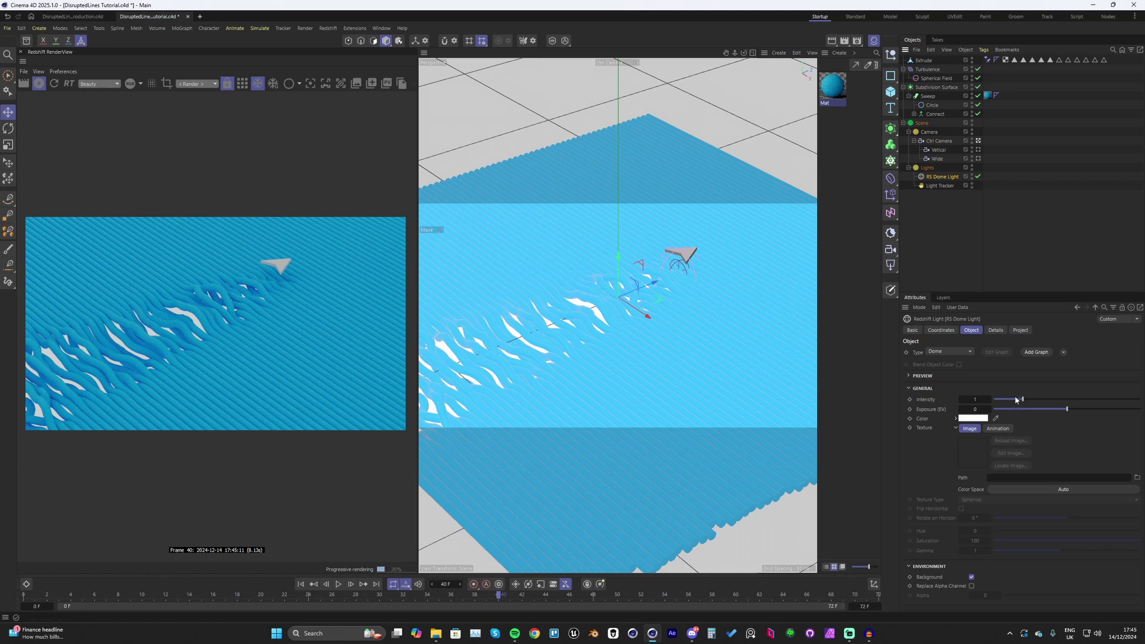
drag(1058, 412, 1057, 411)
click(934, 169)
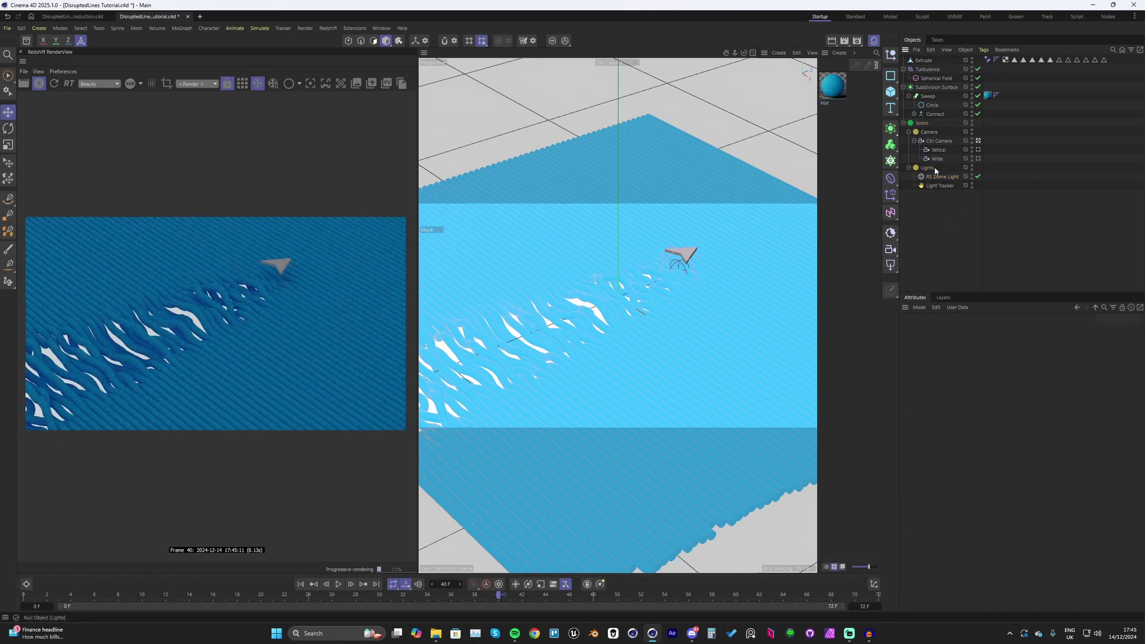
click(934, 170)
shift+click(890, 265)
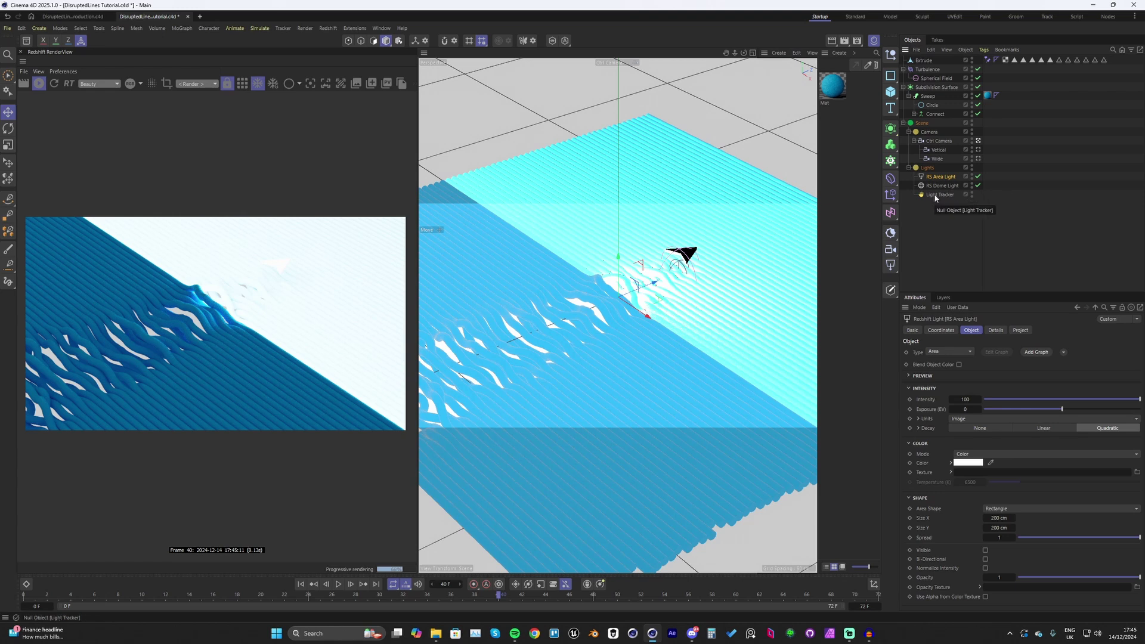
Give the RS Area Light a Target tag aimed at the Light Tracker
right_click(940, 179)
mouse_move(966, 199)
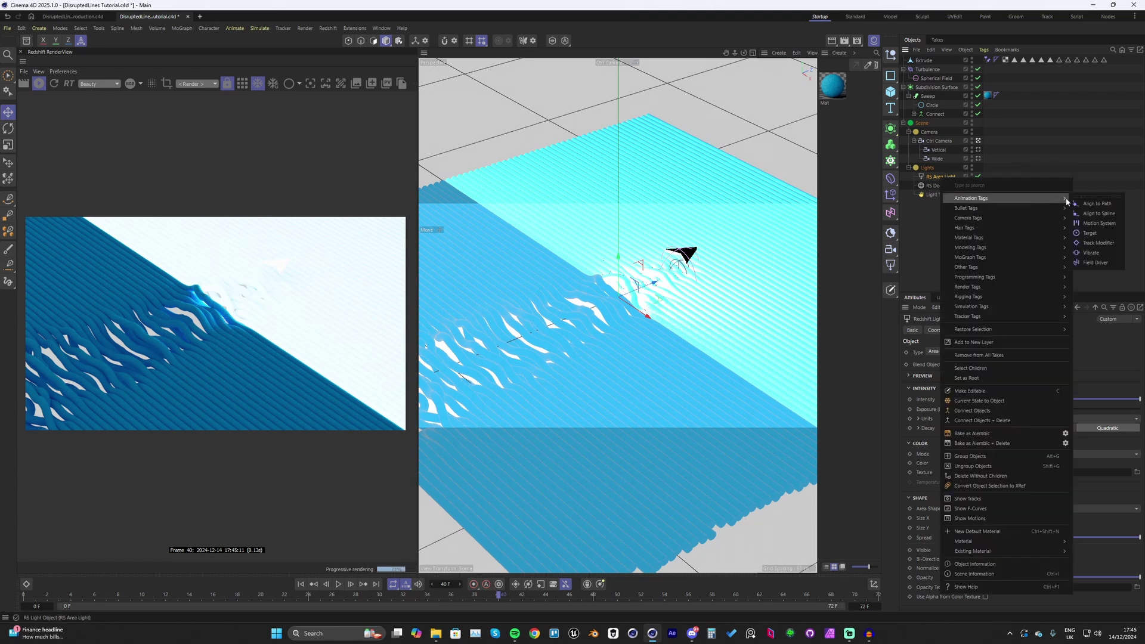
click(1091, 232)
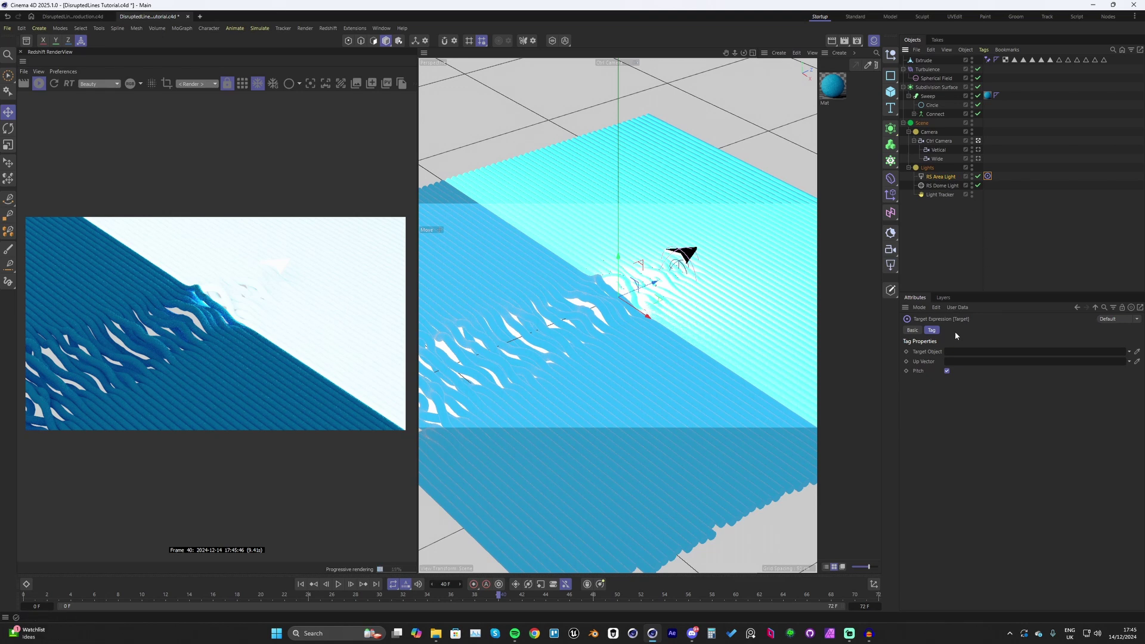
click(1137, 352)
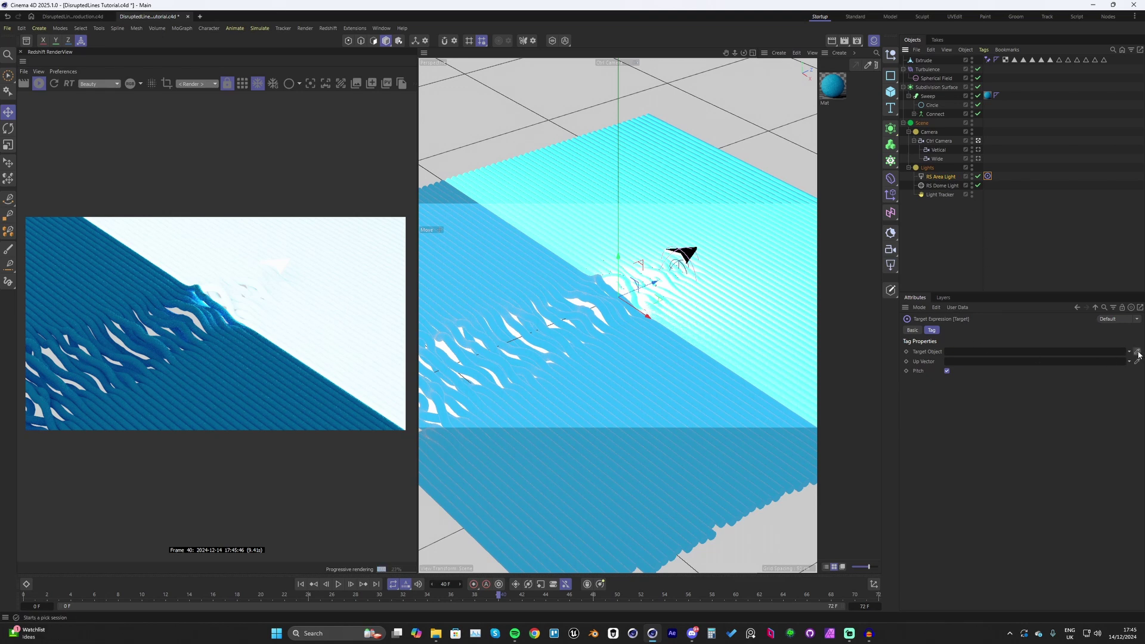
click(931, 195)
Raise the area light above the tubes and lower its exposure to -4.415
click(939, 176)
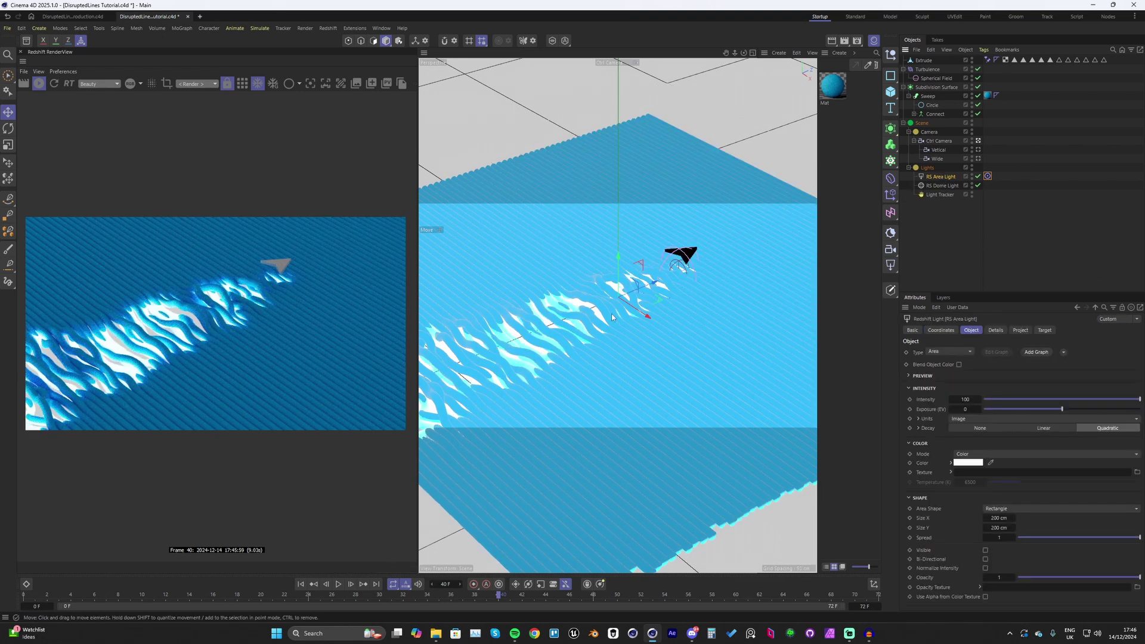
drag(625, 266, 622, 197)
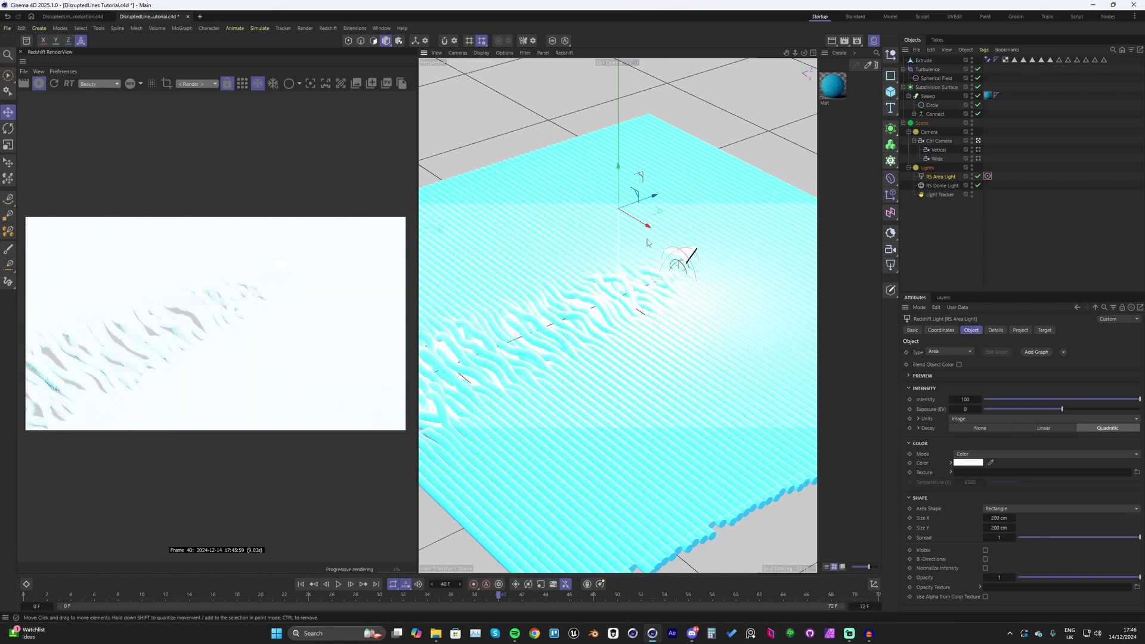
drag(652, 233, 784, 213)
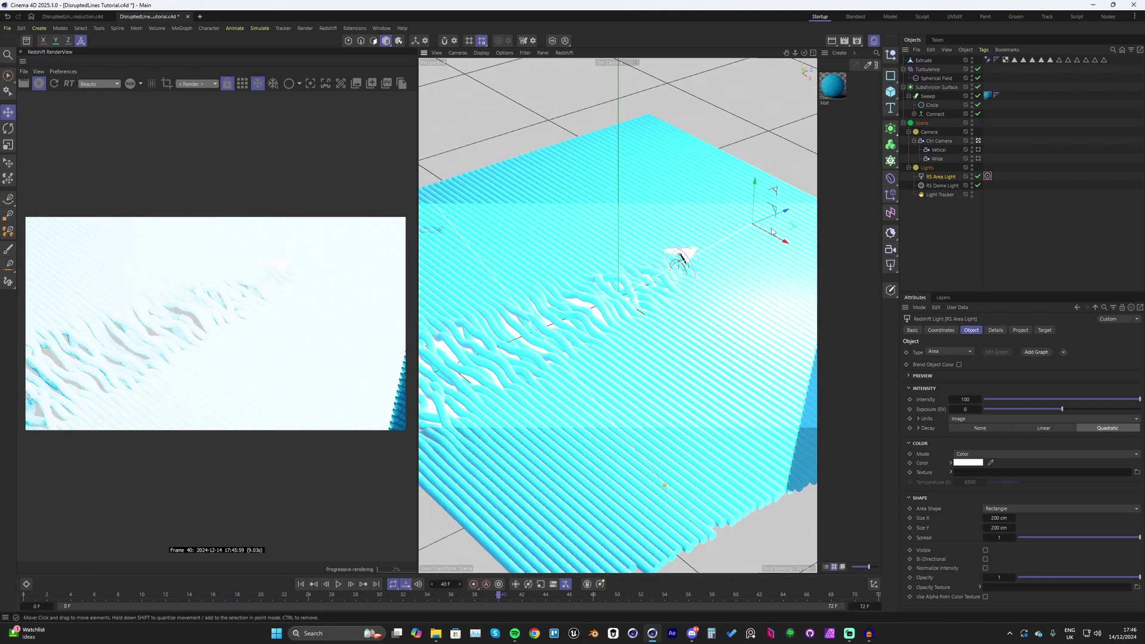
drag(1059, 412, 1025, 412)
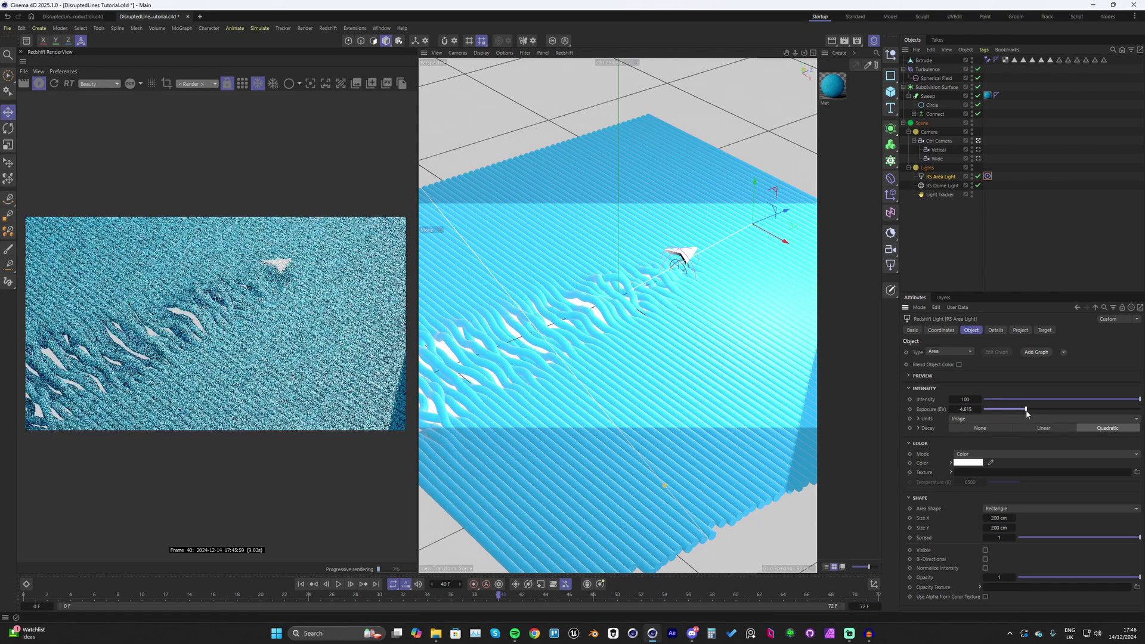
Switch the viewport to the Default Camera and frame the plane
click(608, 63)
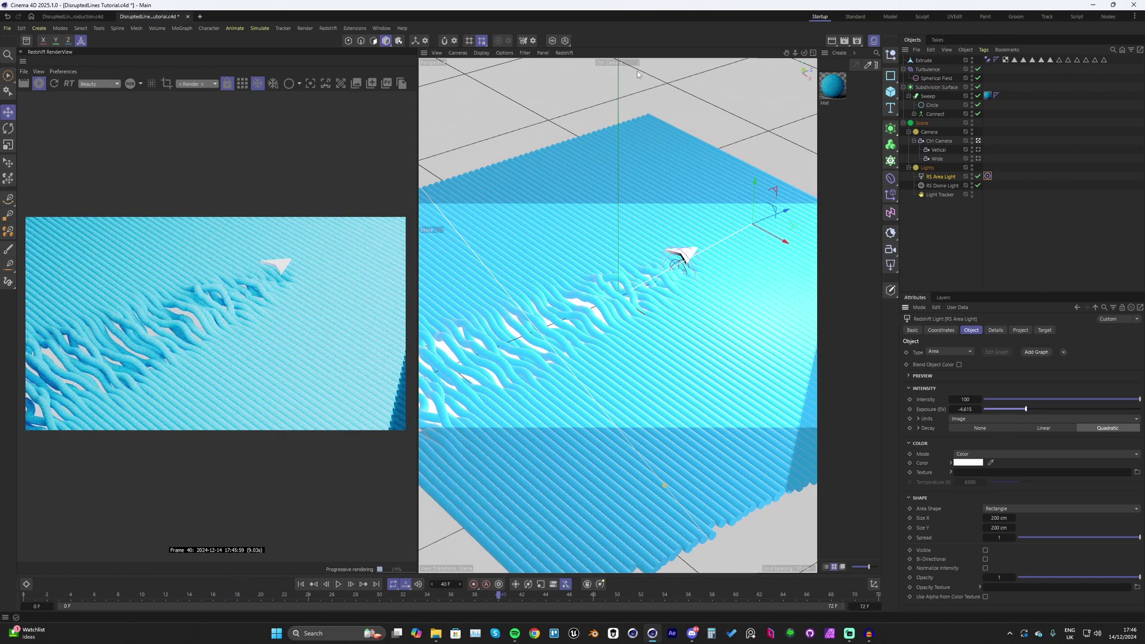
click(637, 71)
alt+middle_drag(716, 270, 618, 303)
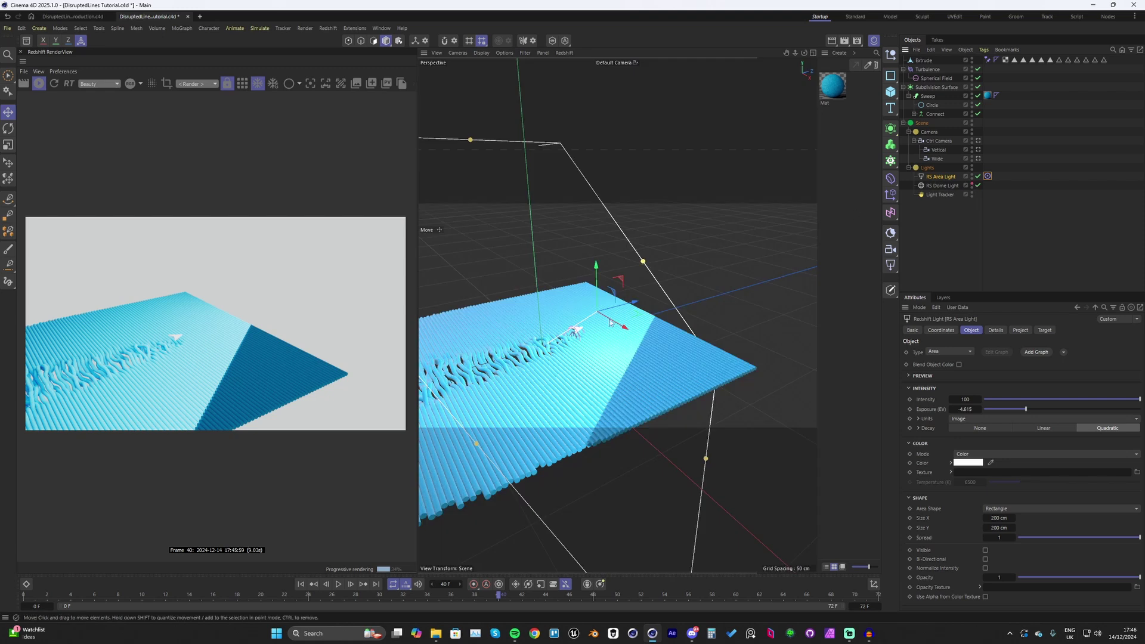
Move the area light beside the plane and resize it to about 79 × 91 cm
scroll(577, 332, down, 4)
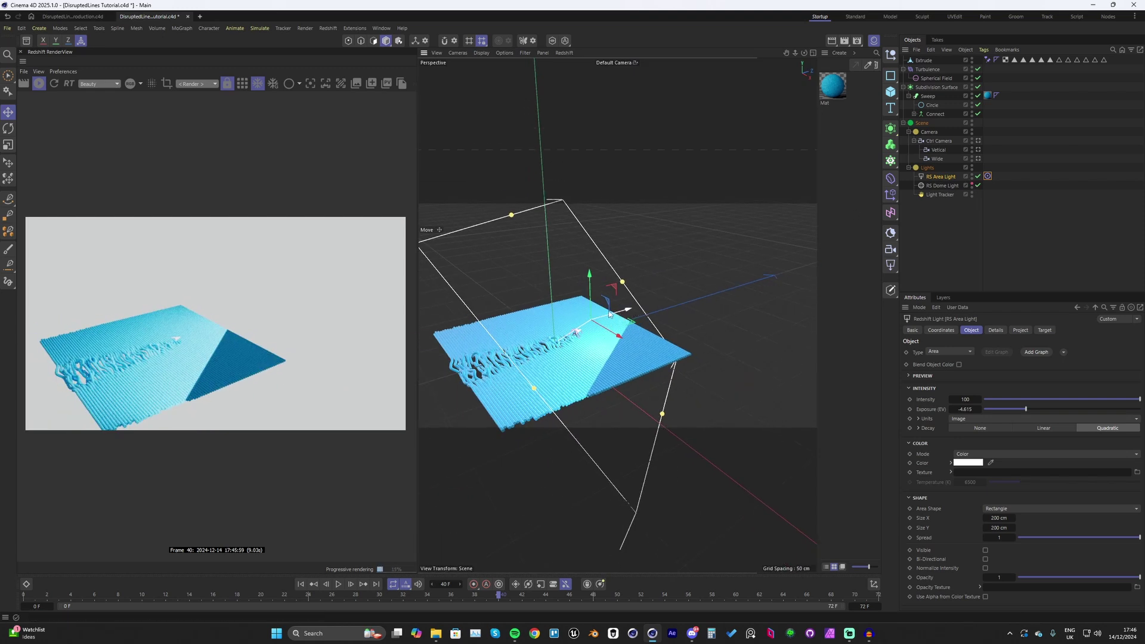
drag(608, 301, 859, 275)
scroll(706, 328, down, 5)
alt+middle_drag(702, 331, 669, 337)
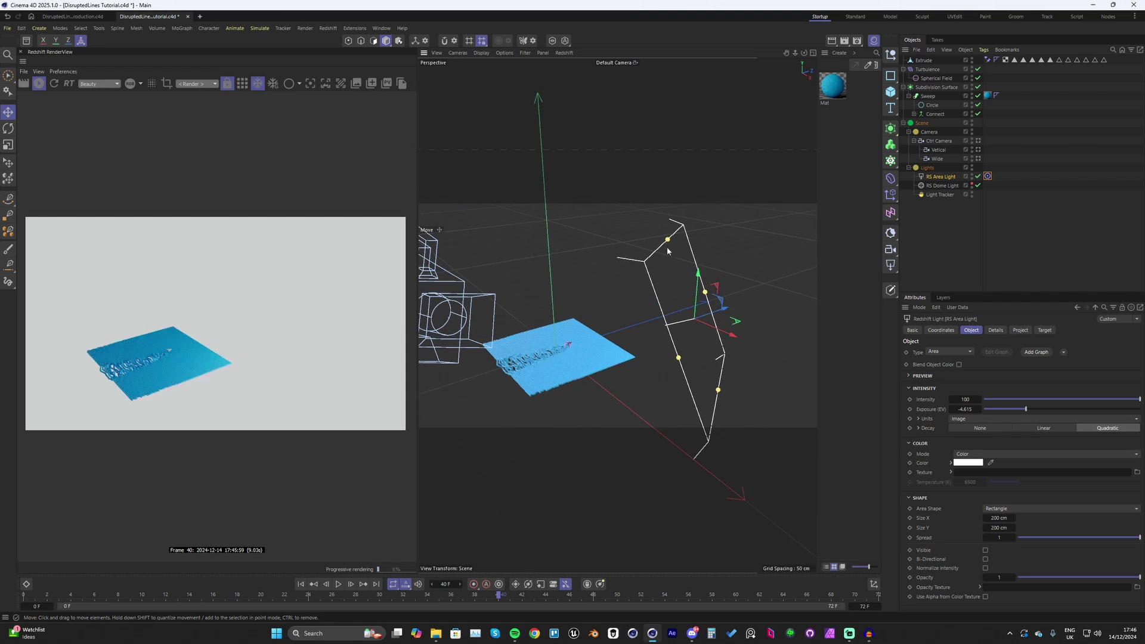
drag(669, 239, 679, 273)
drag(677, 360, 689, 334)
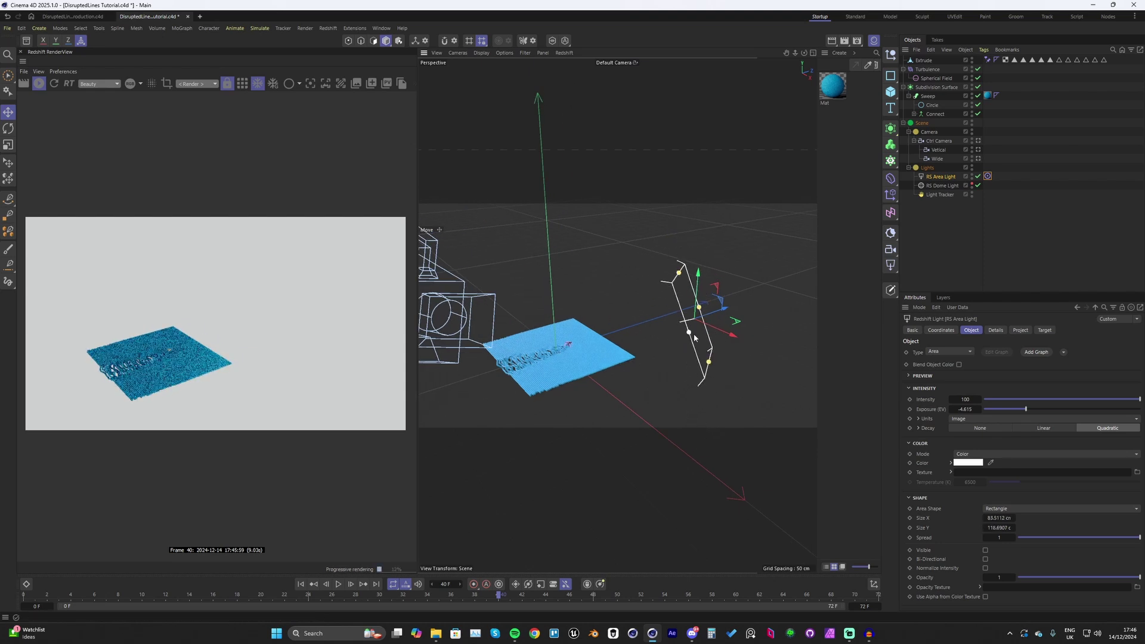
drag(678, 274, 683, 285)
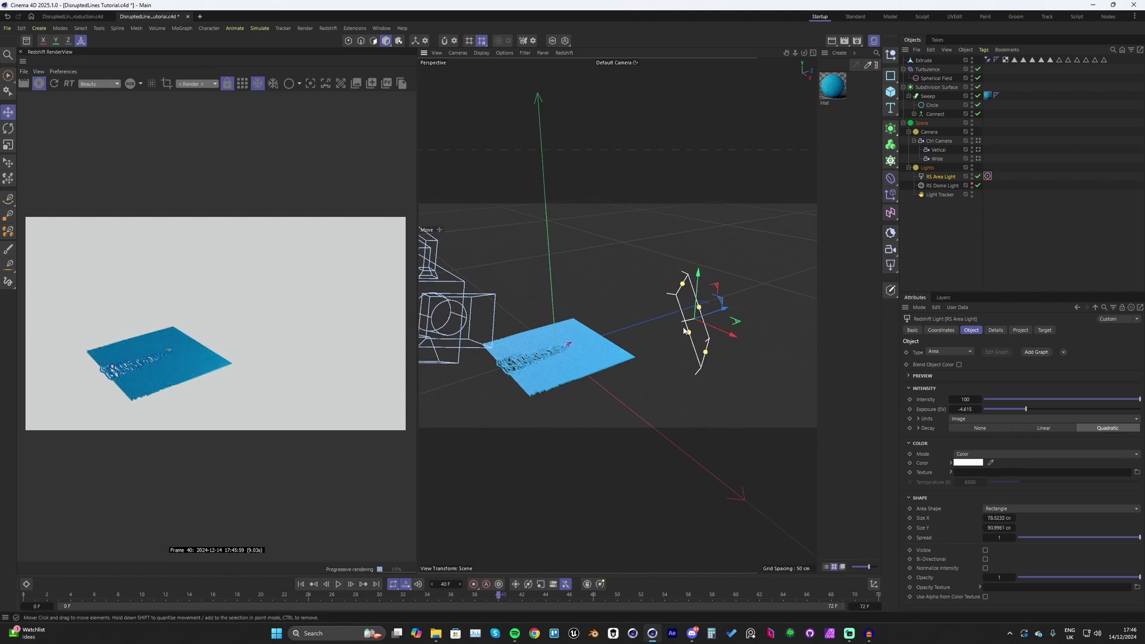
alt+drag(684, 330, 660, 327)
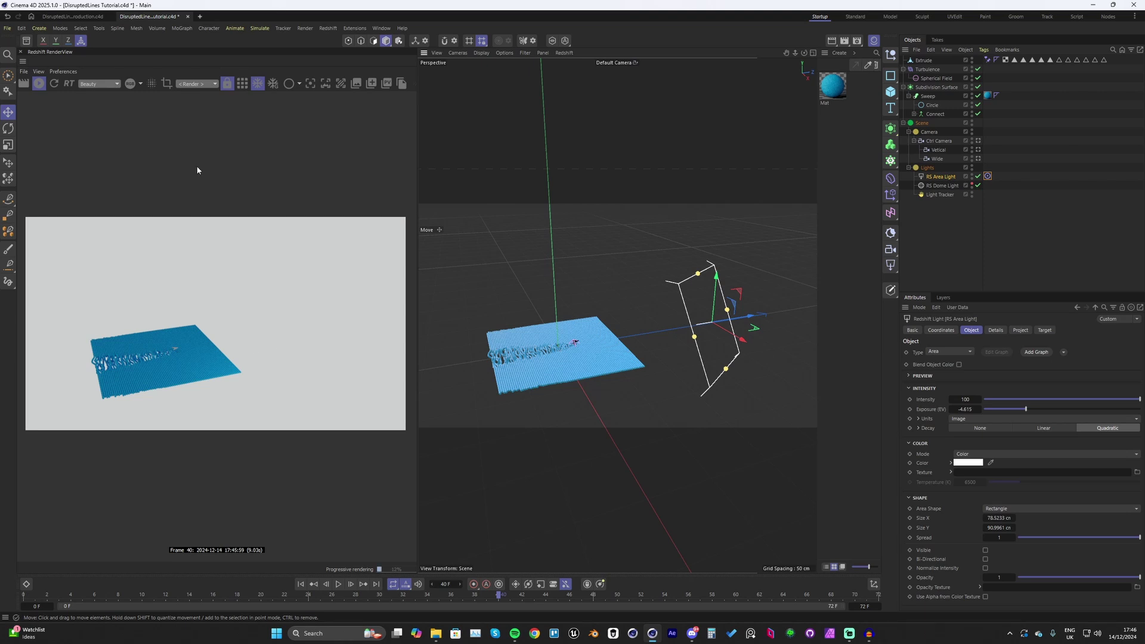
Render through the Ctrl Camera, reduce the area light's spread to 0.038, and shift it lower left
click(189, 82)
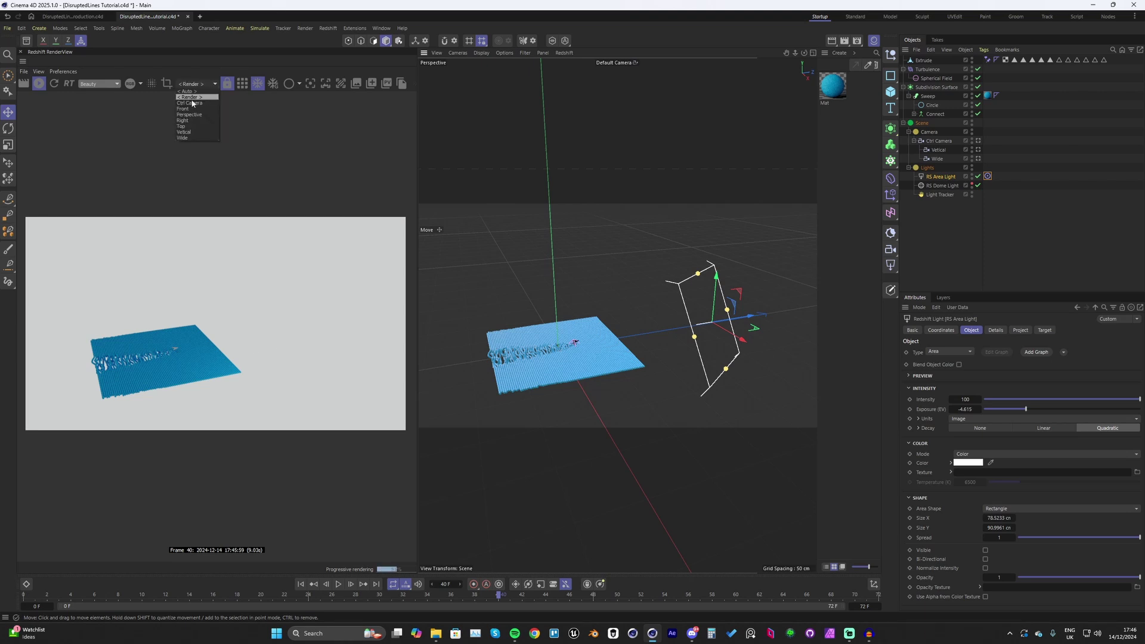
click(195, 109)
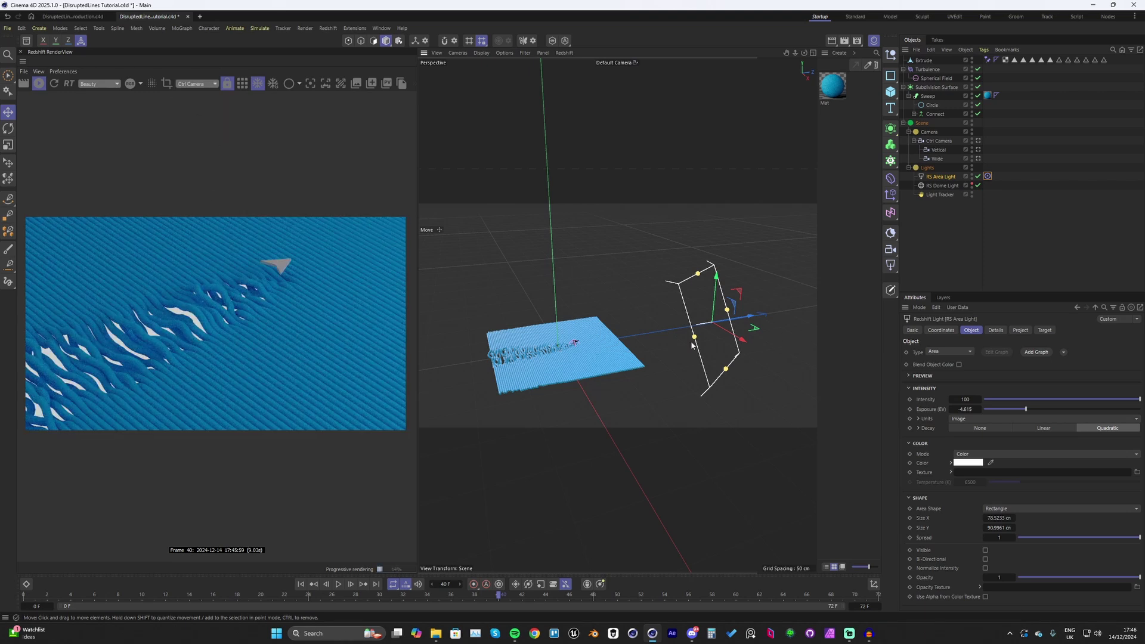
alt+drag(691, 345, 656, 338)
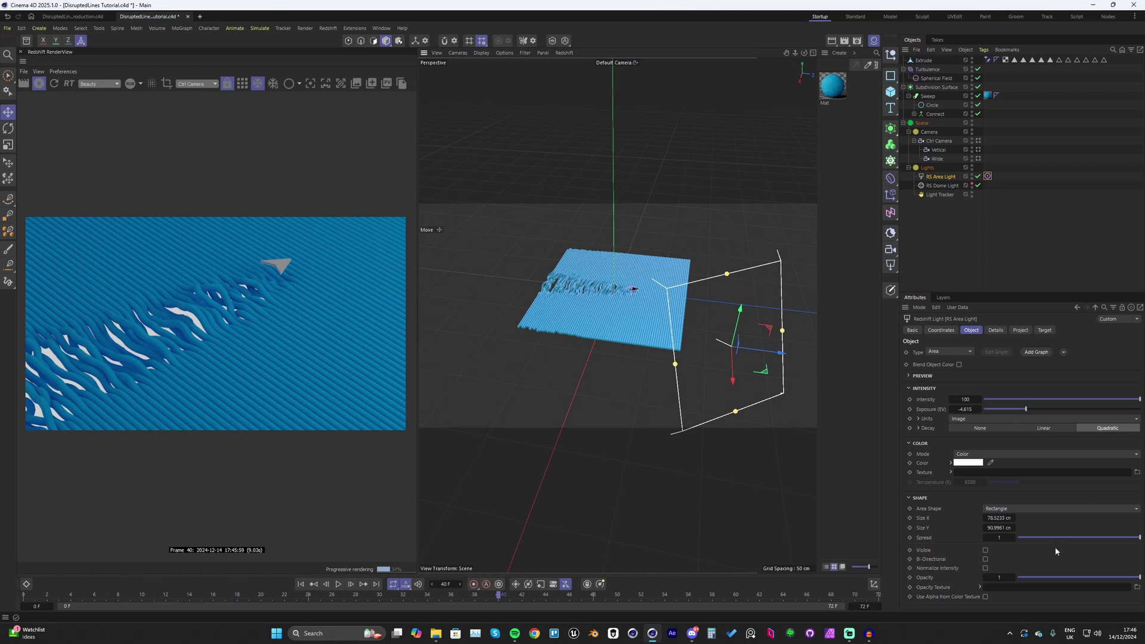
drag(1075, 544, 1037, 540)
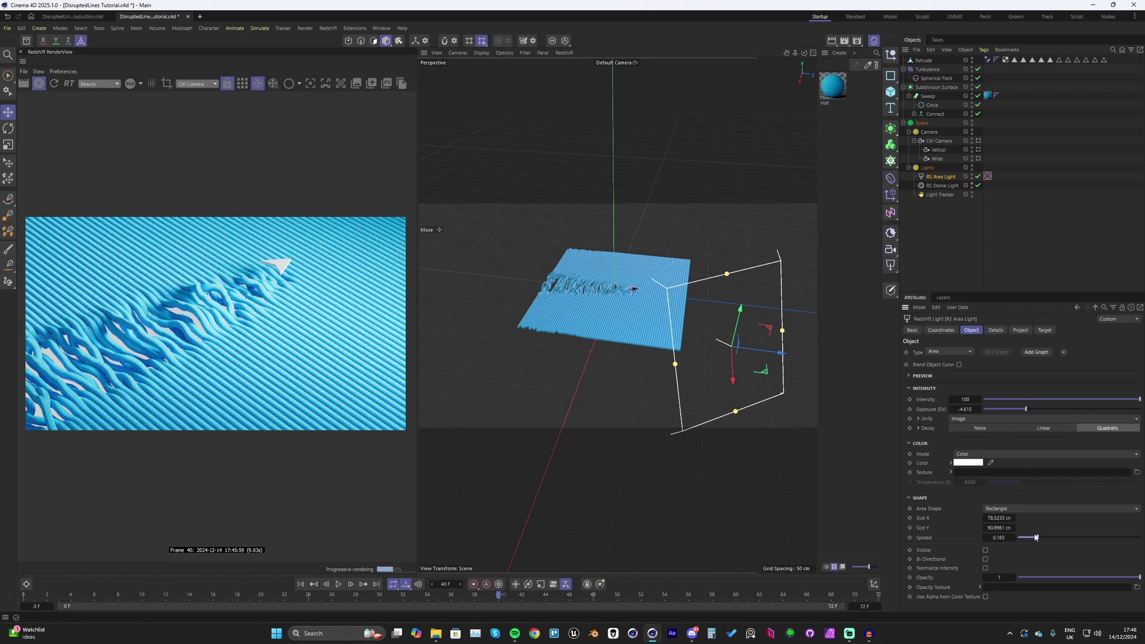
drag(1035, 537, 1022, 544)
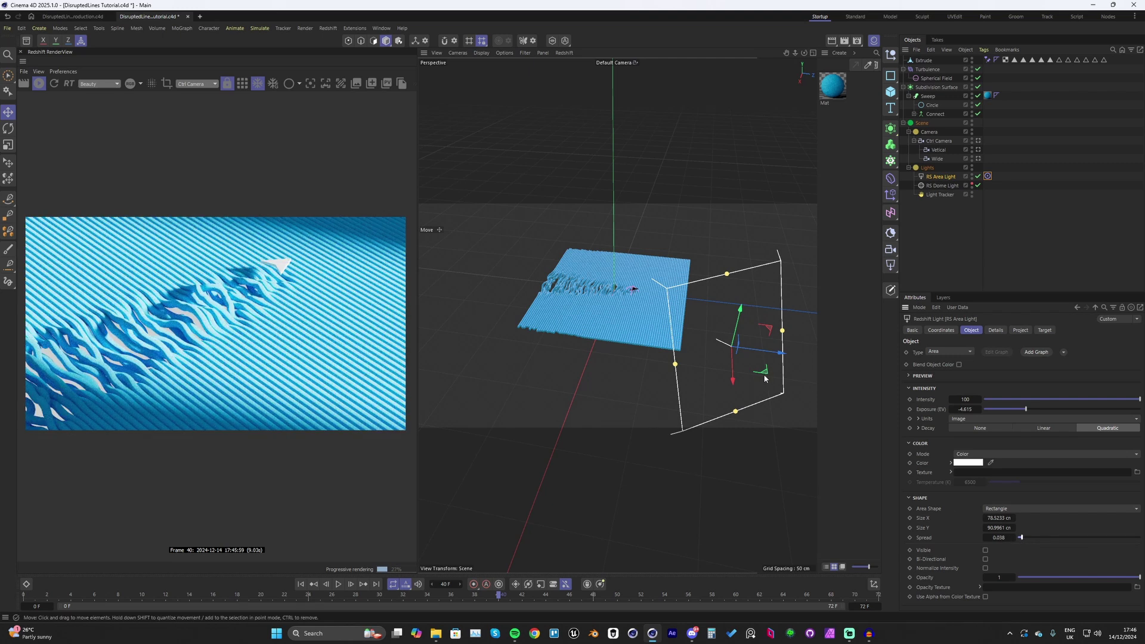
drag(764, 378, 686, 419)
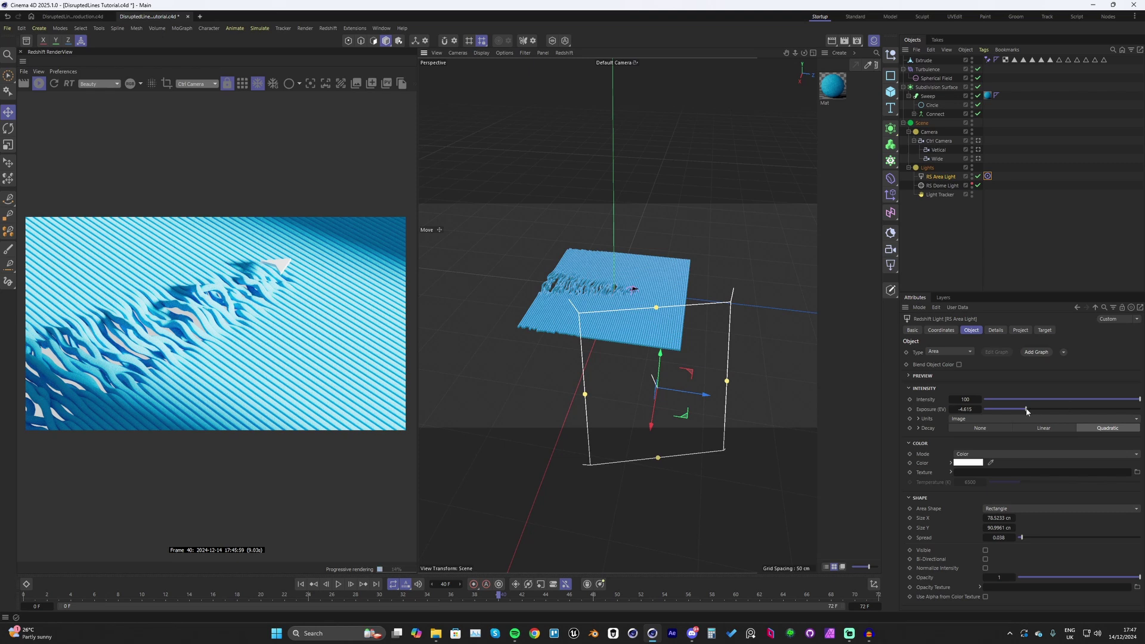
Drop the RS Area Light's exposure to -5.014 and zoom and orbit to inspect the plane
drag(1026, 411, 1023, 411)
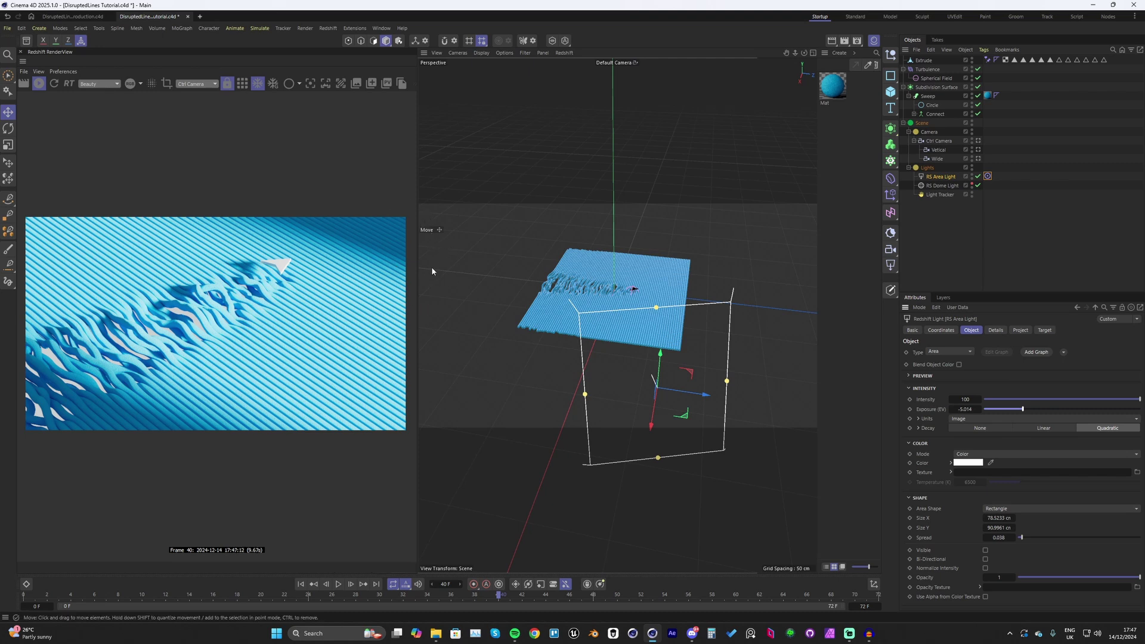
scroll(539, 305, up, 10)
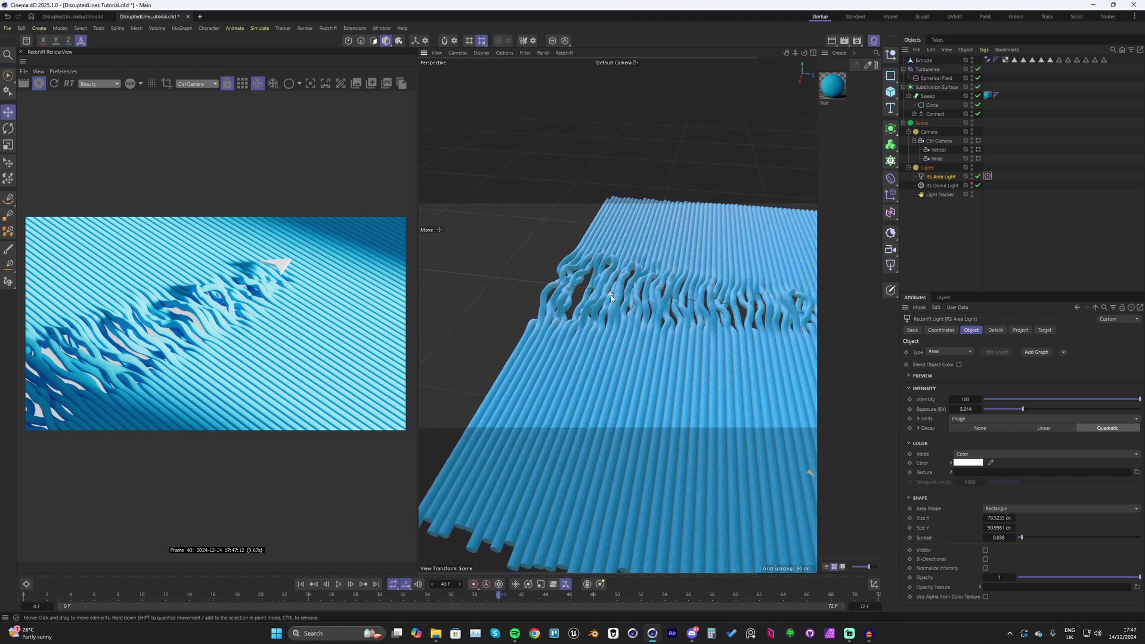
scroll(685, 309, down, 5)
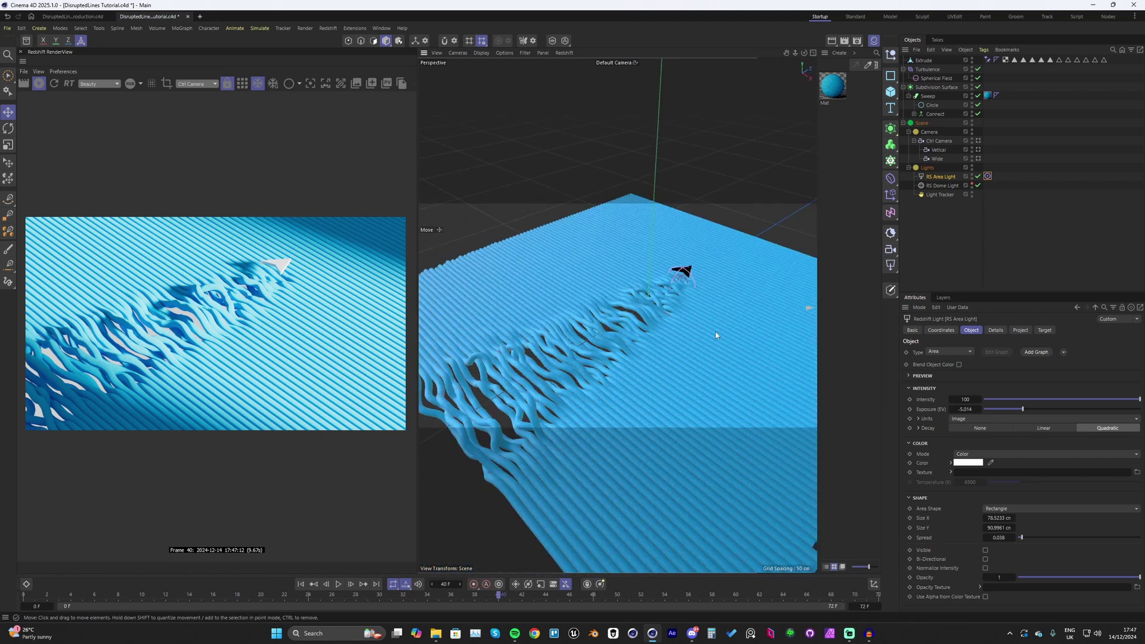
scroll(657, 303, up, 2)
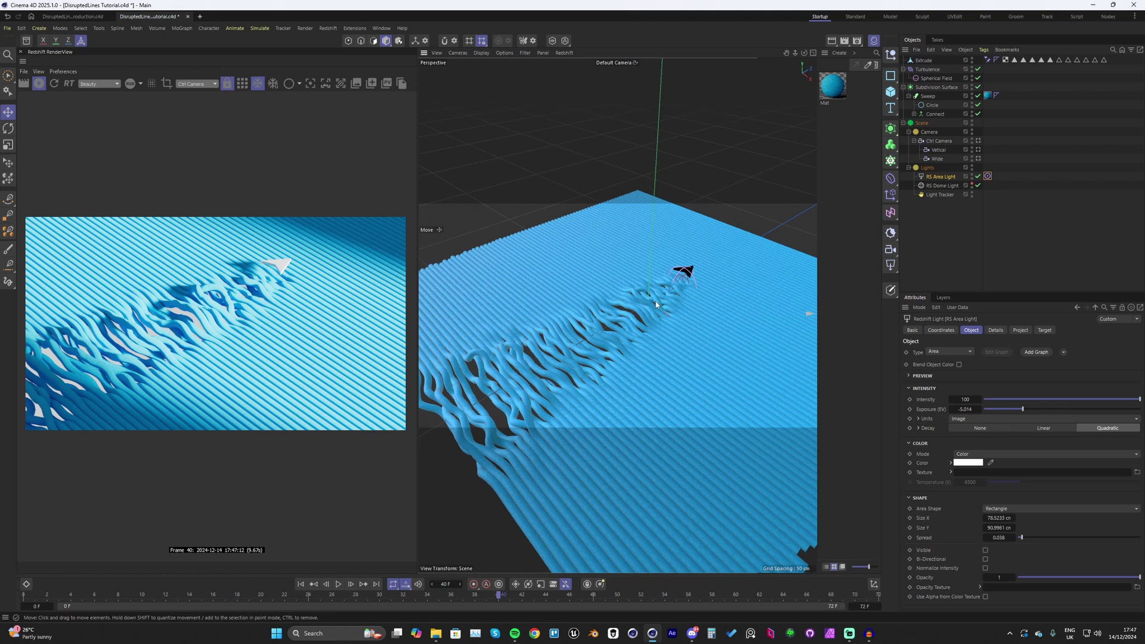
alt+drag(669, 297, 662, 298)
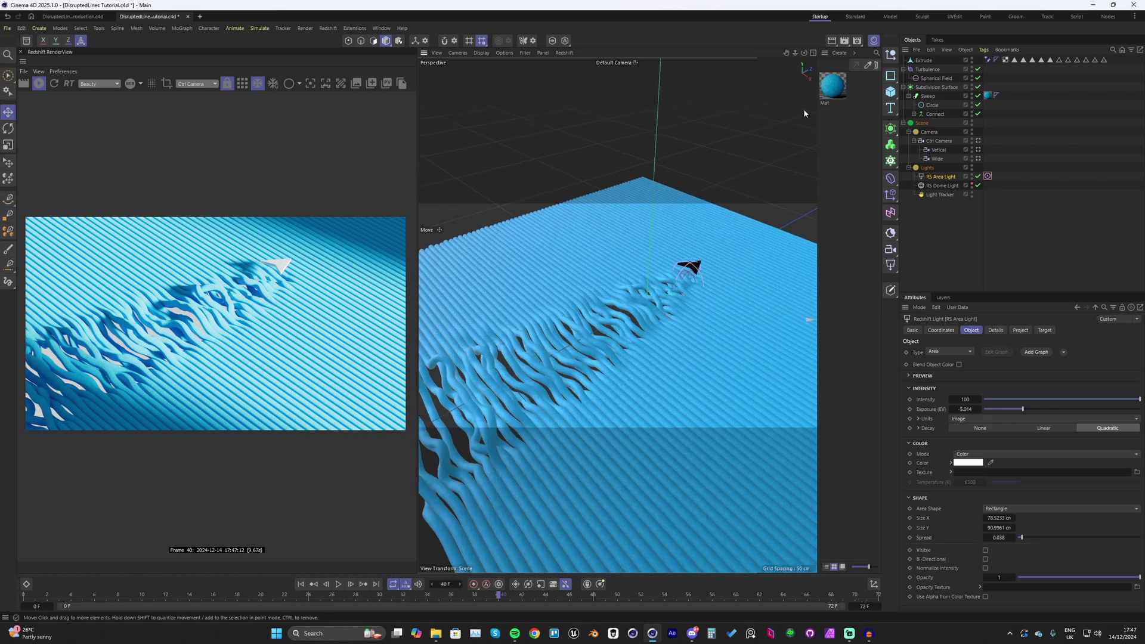
Add a Vertex Map tag to the Sweep object
click(928, 96)
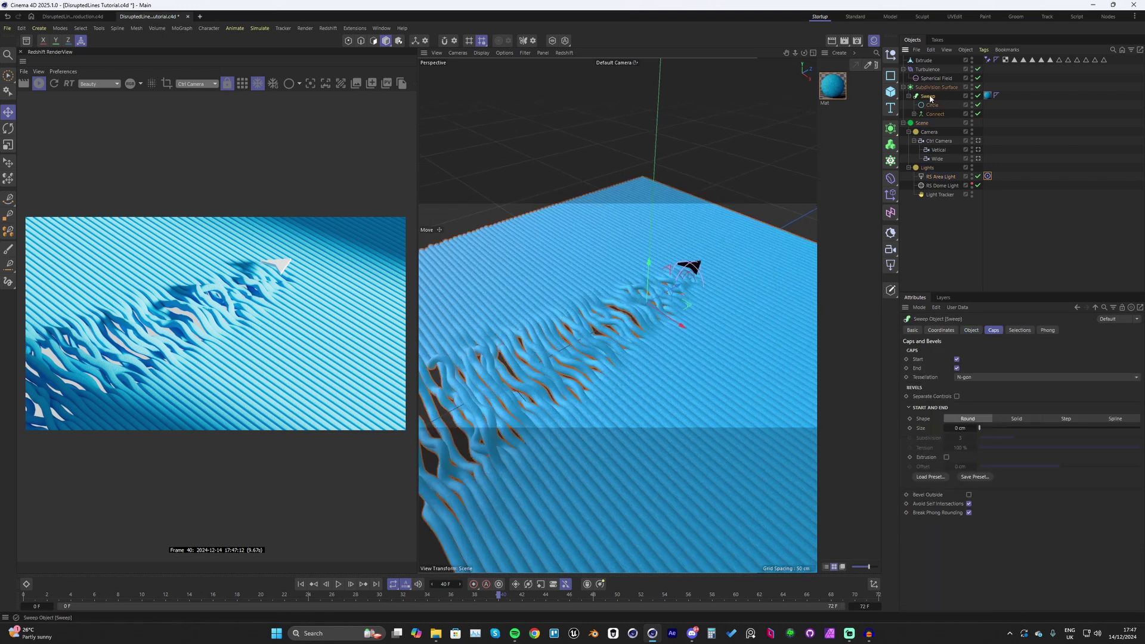
right_click(928, 96)
mouse_move(956, 189)
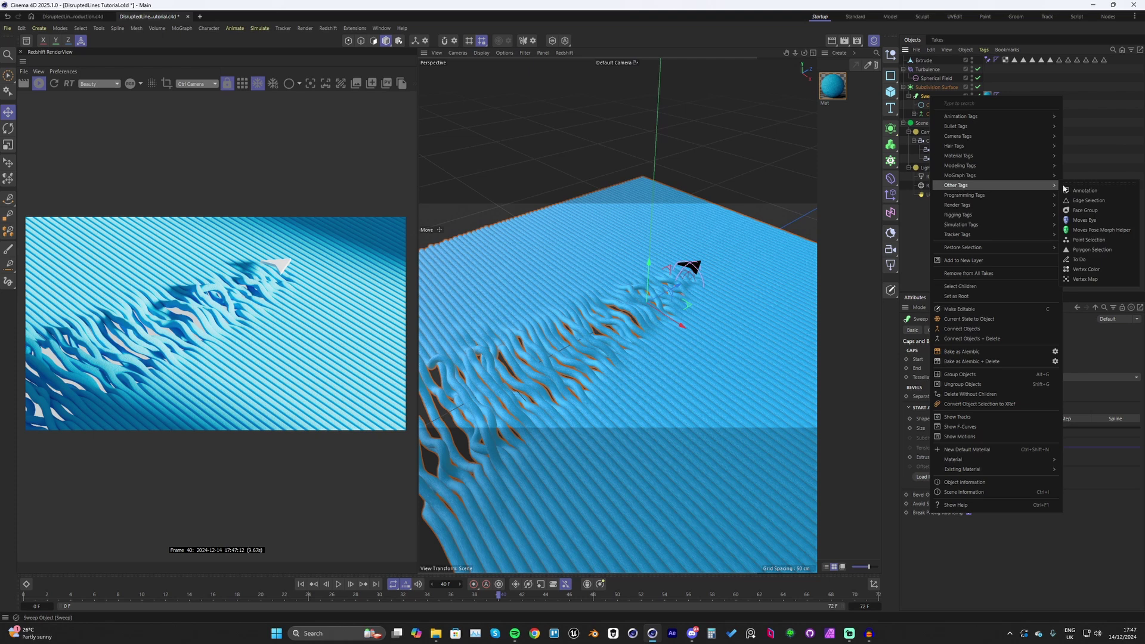
click(1089, 279)
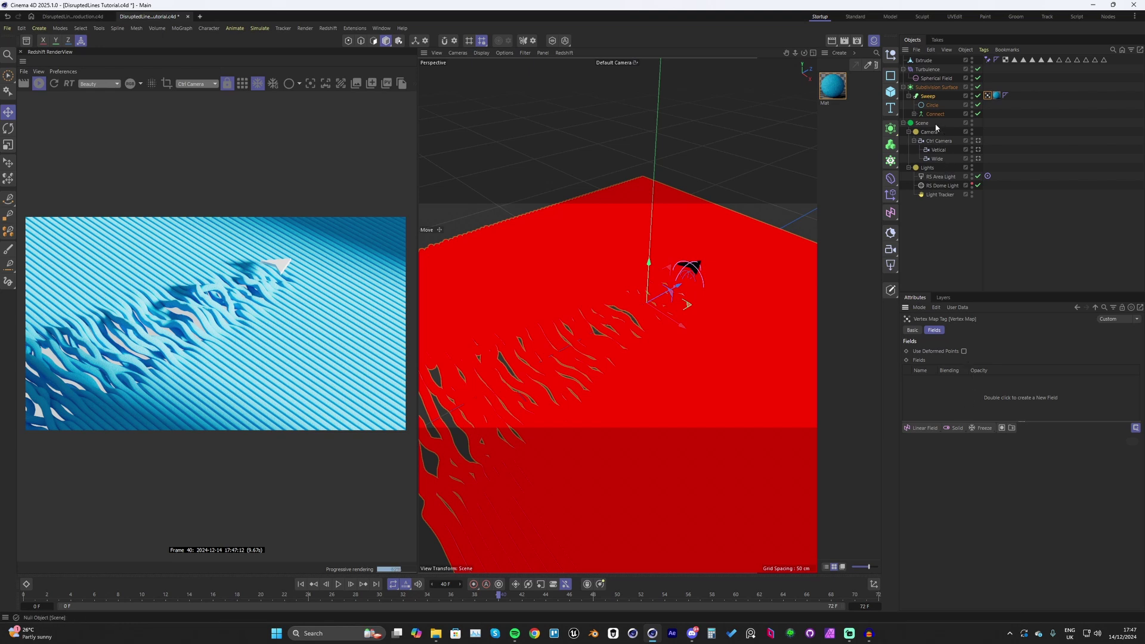
Put the Spherical Field in the Vertex Map's fields, play to frame 29, and open the material's node graph
drag(935, 78, 958, 396)
key(F8)
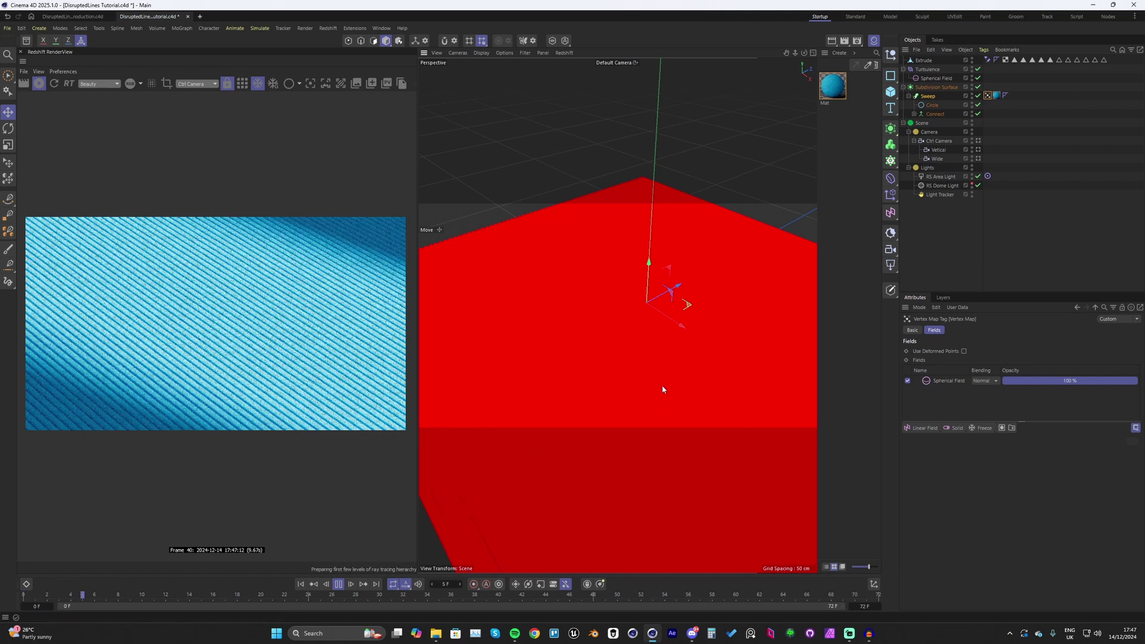
key(F8)
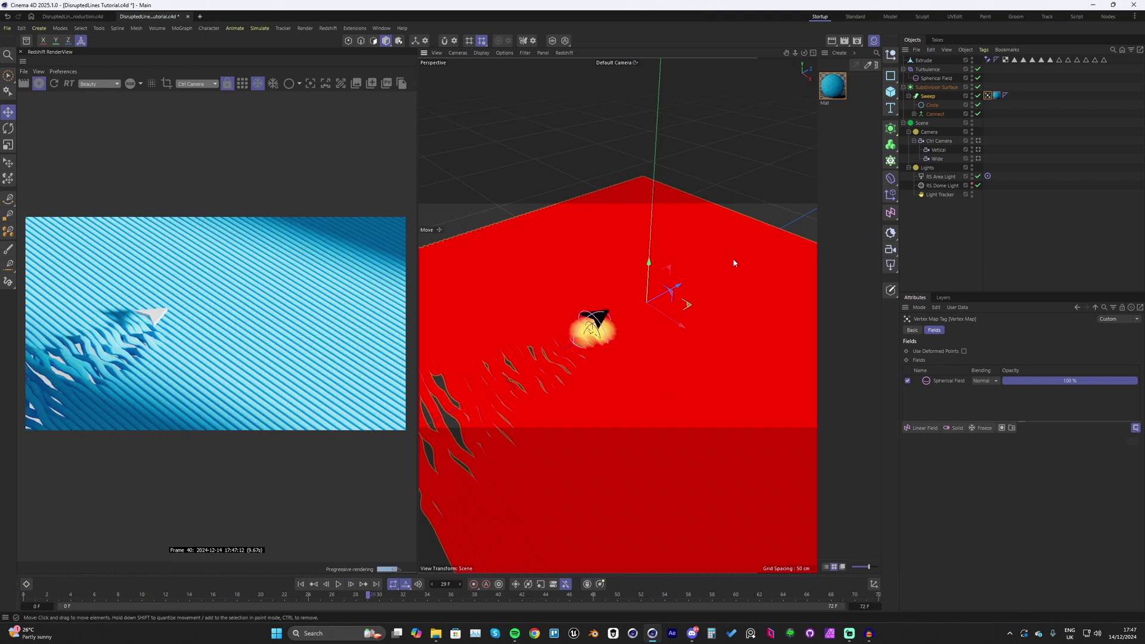
double_click(833, 87)
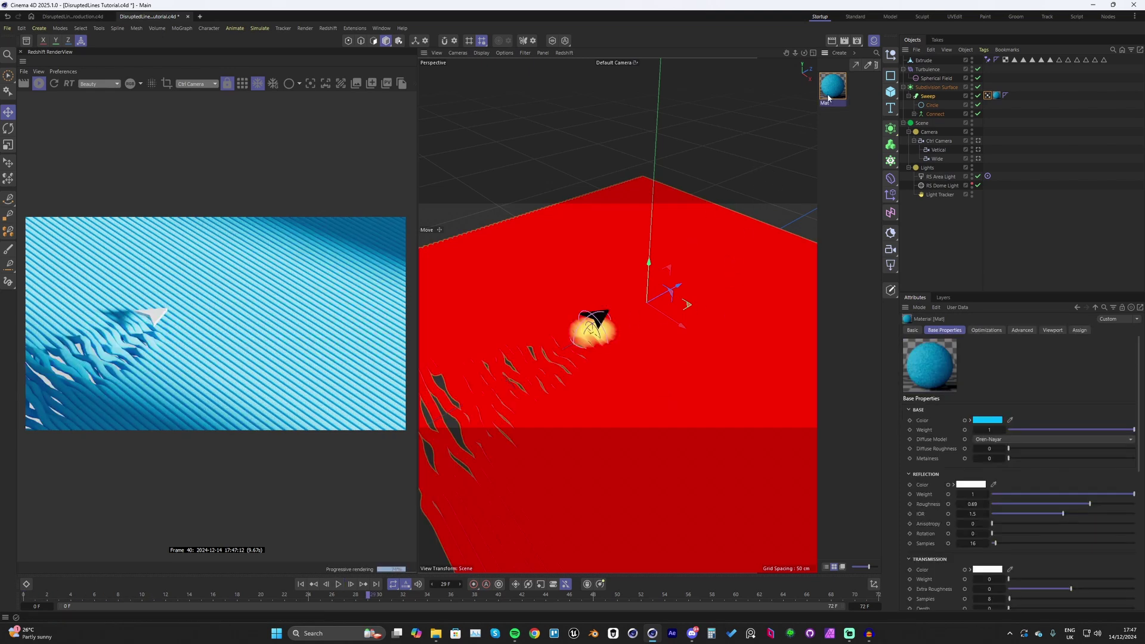
Add a Vertex Attribute node to Mat reading the Vertex Map tag, then close the node editor
double_click(591, 262)
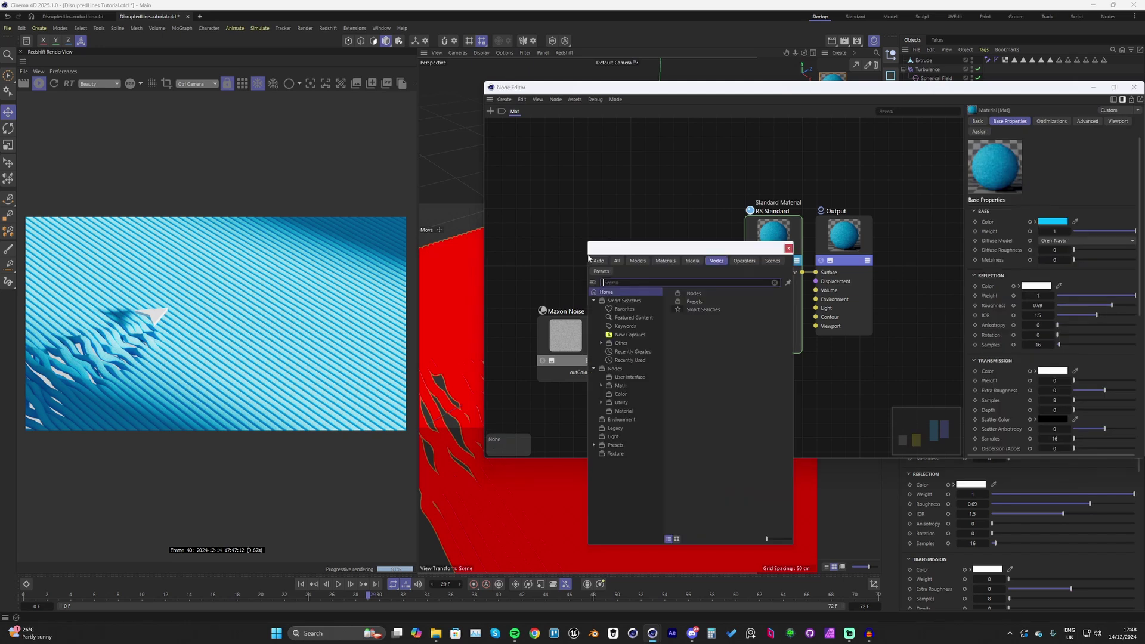
text(verte)
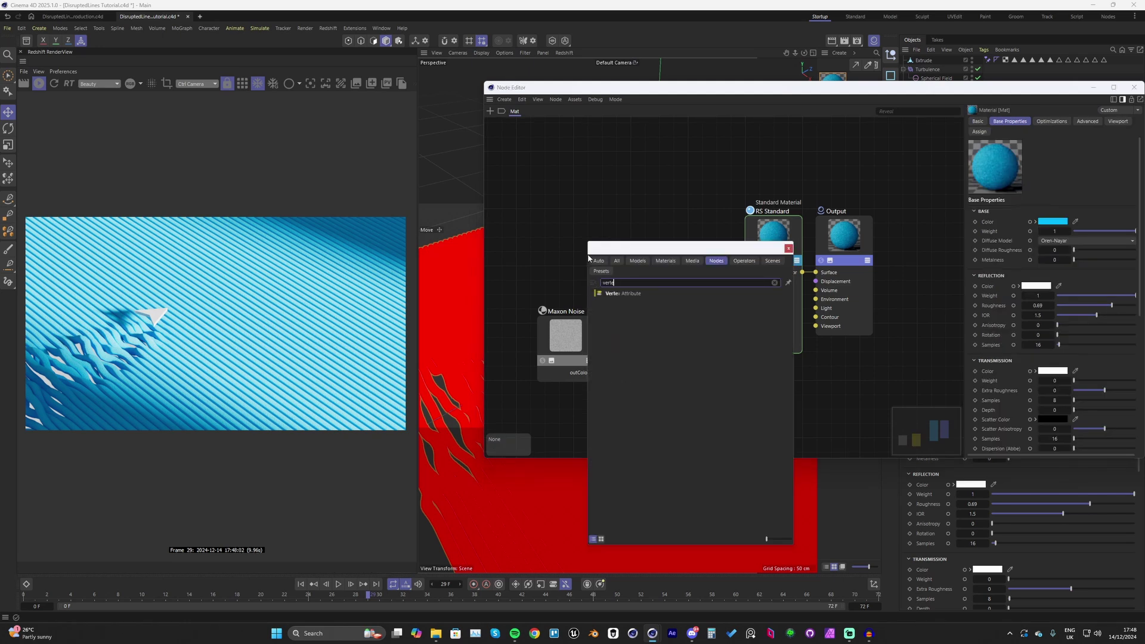
click(619, 293)
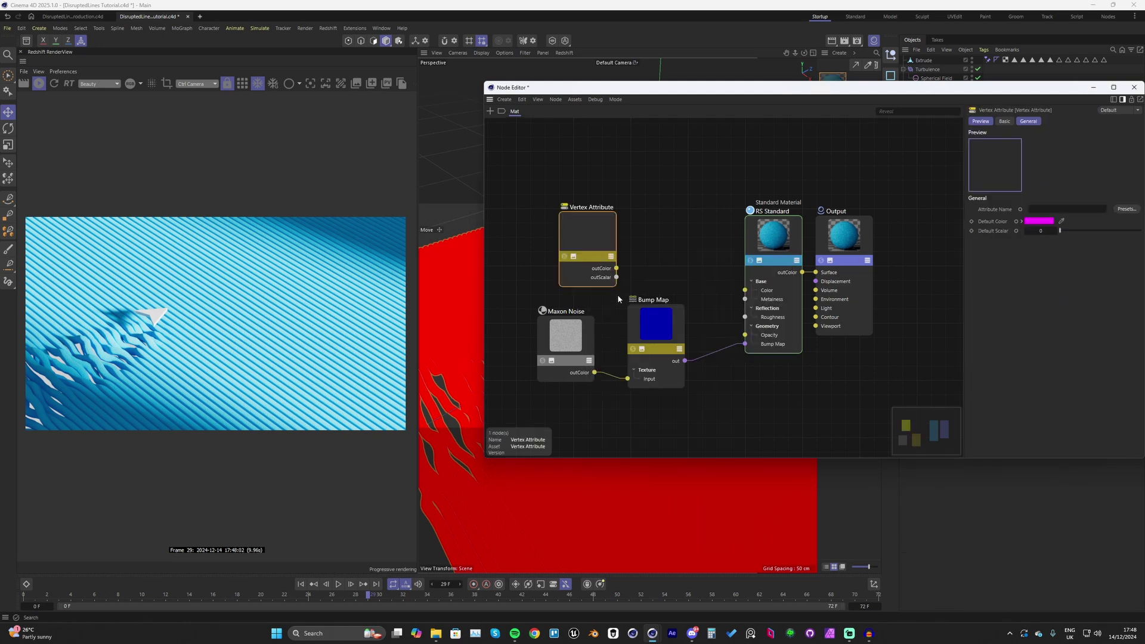
drag(989, 87, 910, 170)
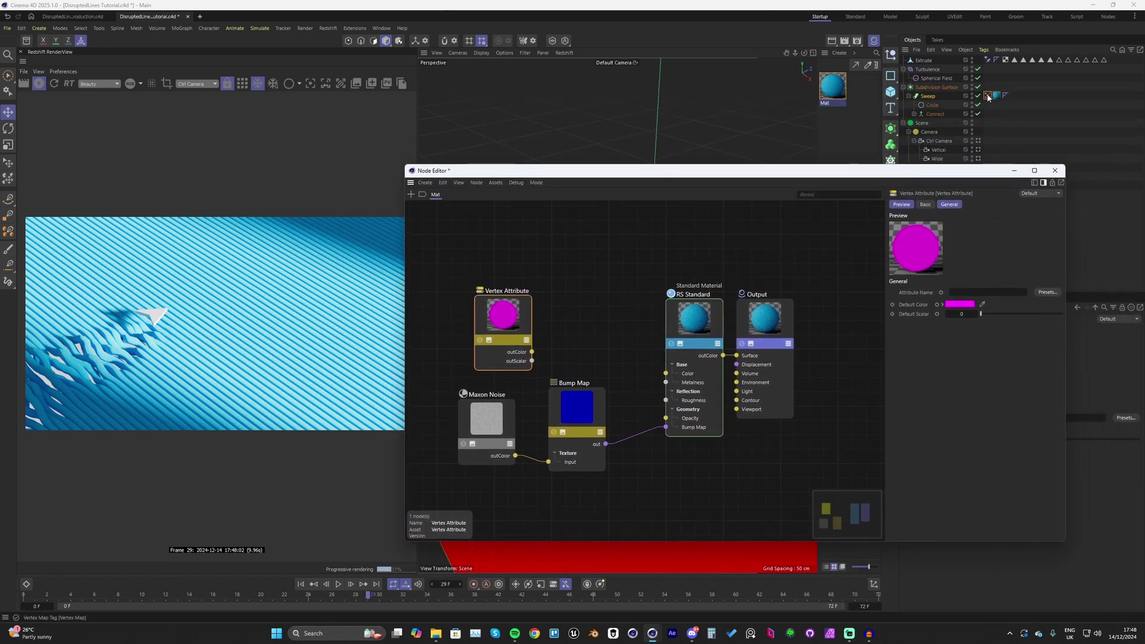
drag(987, 96, 977, 293)
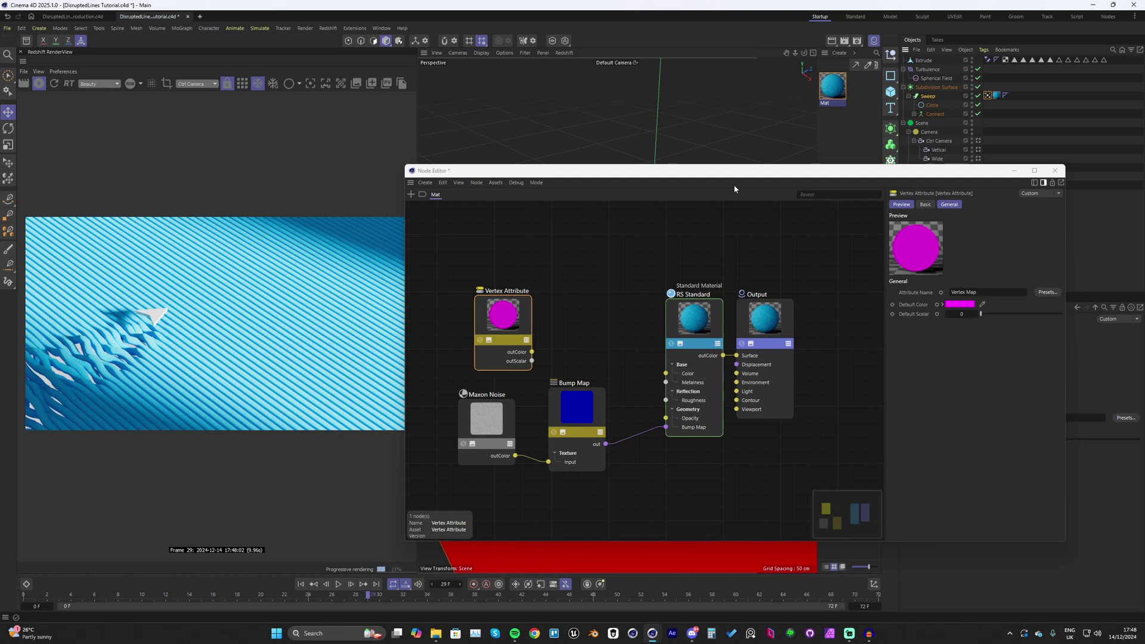
drag(733, 189, 642, 244)
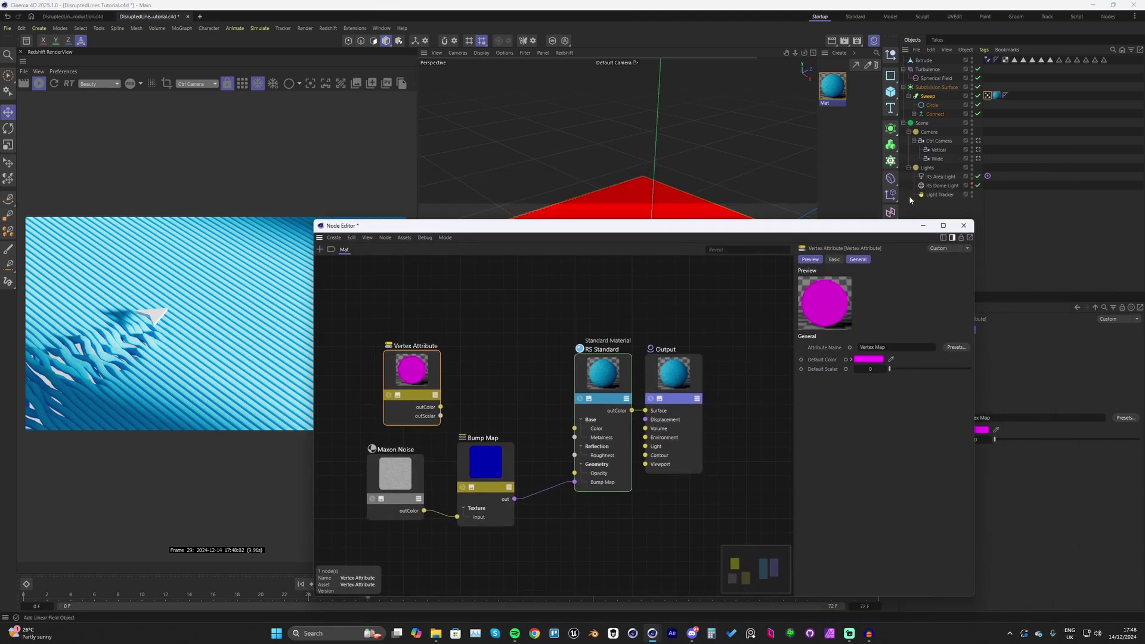
click(962, 228)
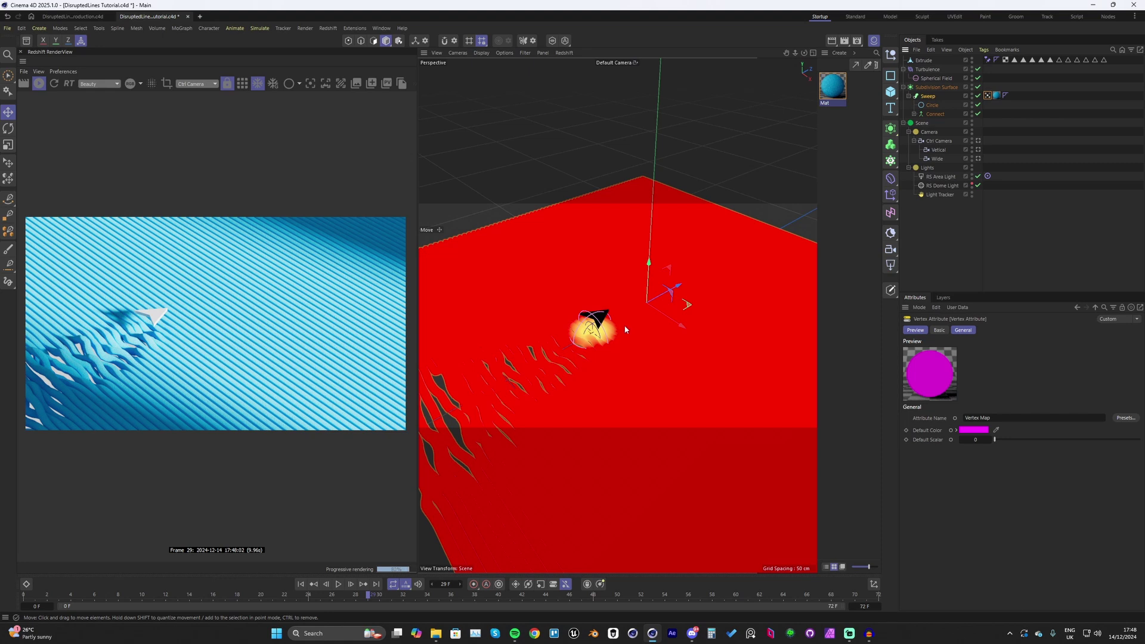
Add a Color Mix node to Mat with the Vertex Attribute colour driving its Mix Amount
double_click(830, 94)
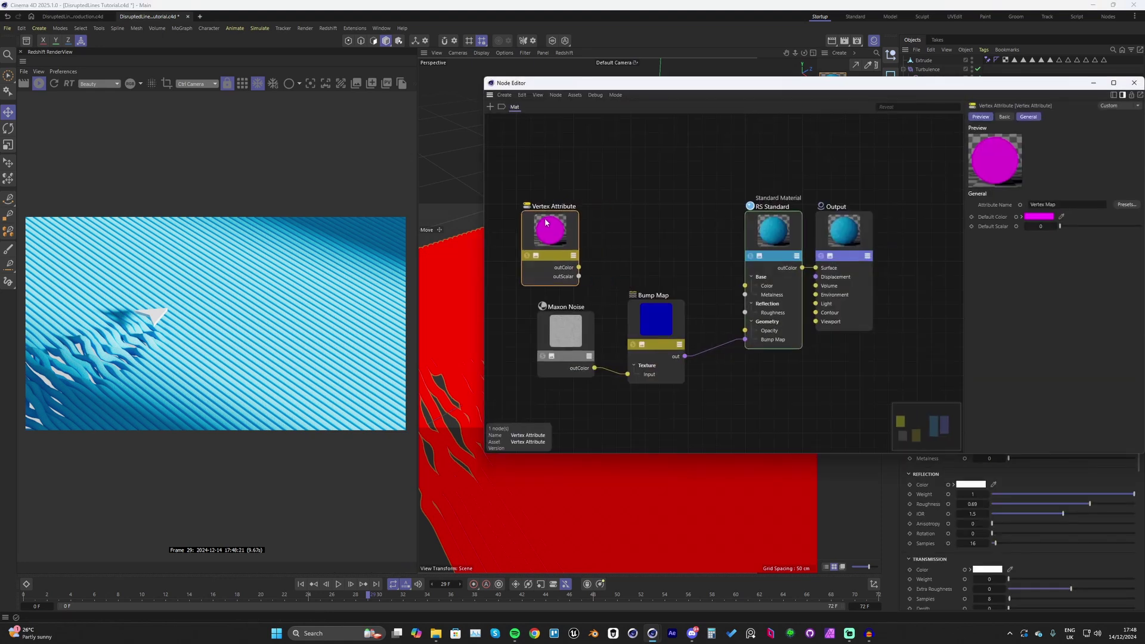
double_click(634, 208)
text(mix co)
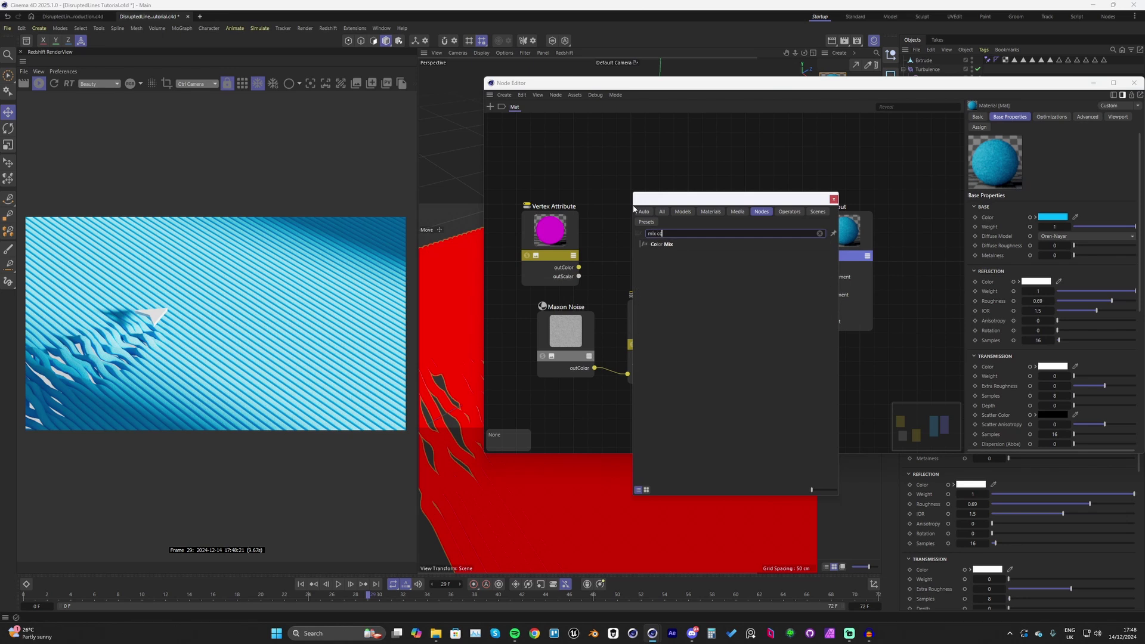
double_click(662, 245)
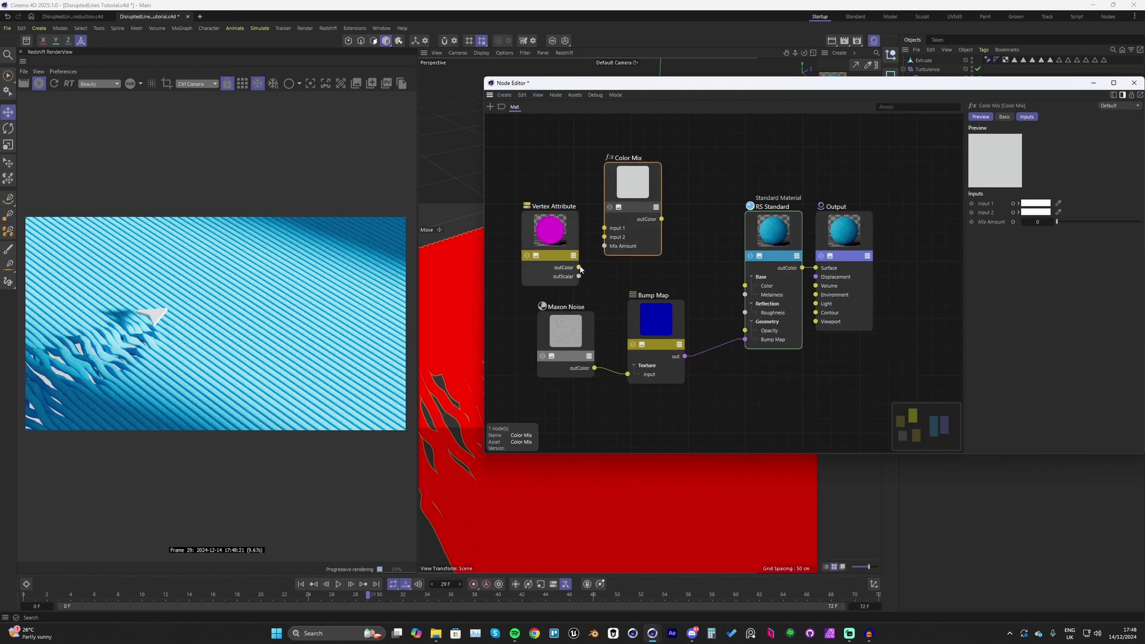
drag(580, 270, 604, 246)
drag(643, 181, 664, 202)
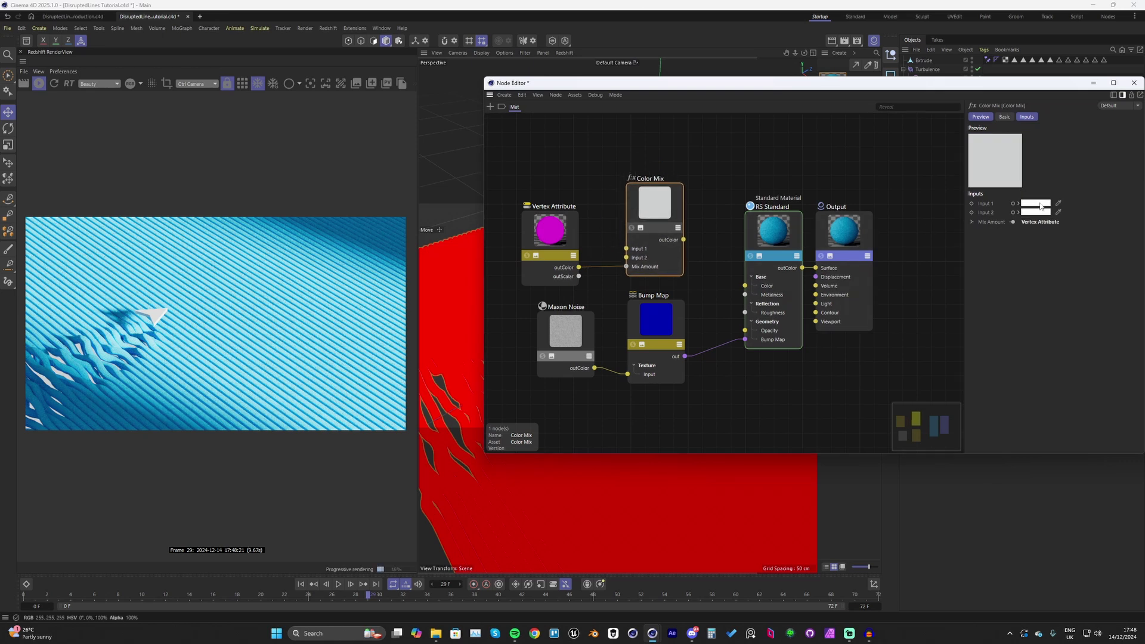
Set the Color Mix Input 1 to a bright saturated blue
click(1038, 206)
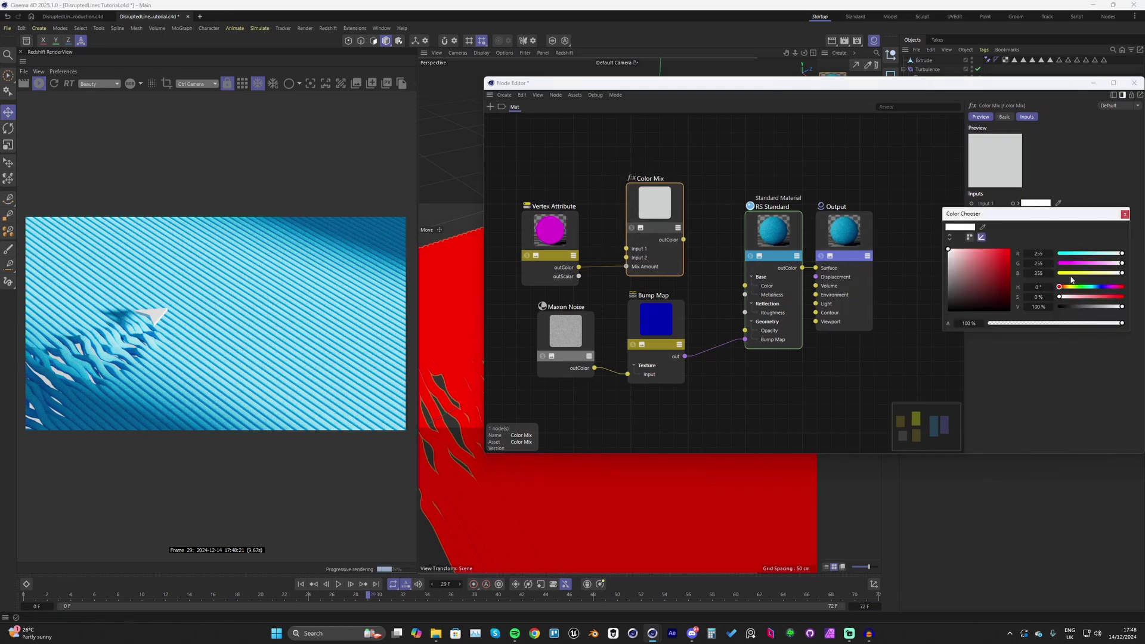
click(1090, 288)
drag(1090, 289, 1097, 289)
drag(996, 257, 1010, 251)
click(1125, 213)
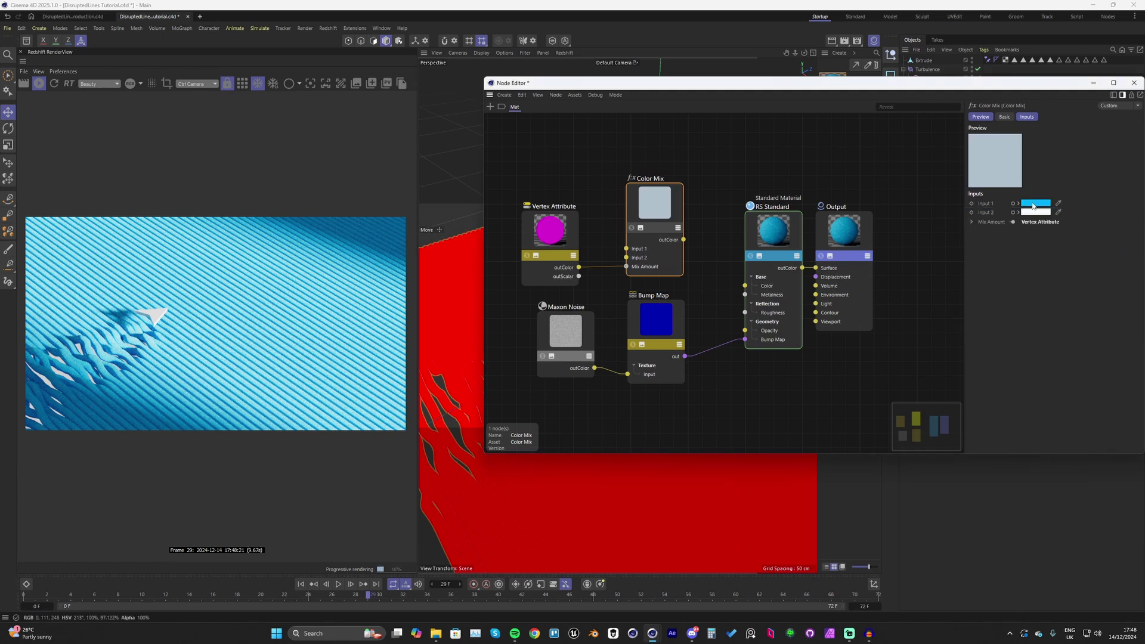
Set Input 2 to bright orange and wire the Color Mix output into Base Color
click(1036, 212)
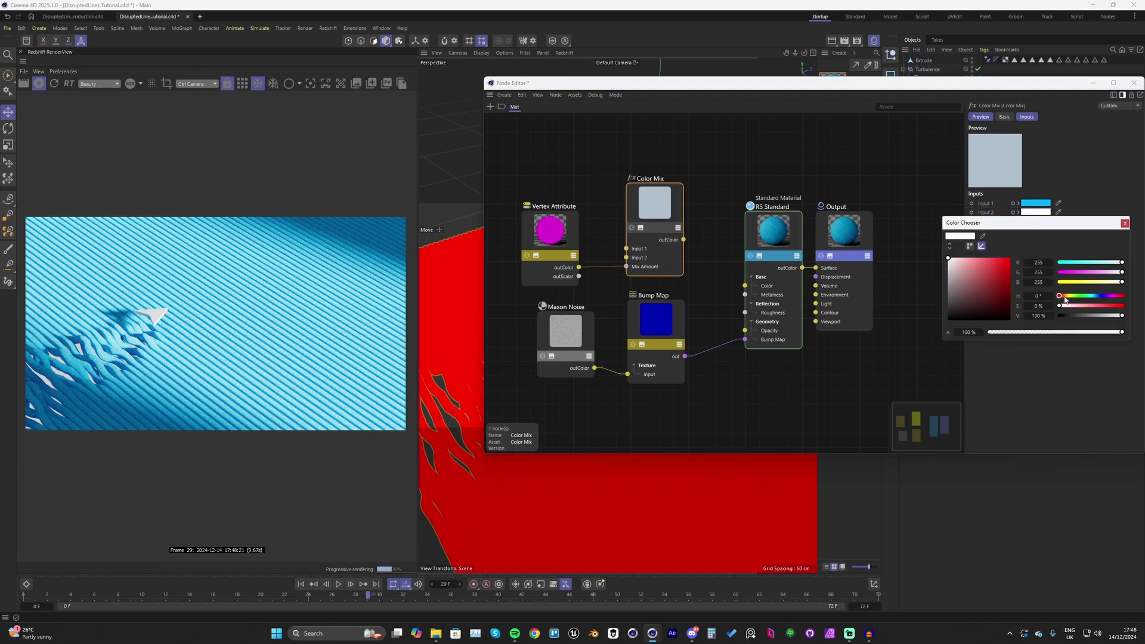
drag(1064, 297, 1062, 296)
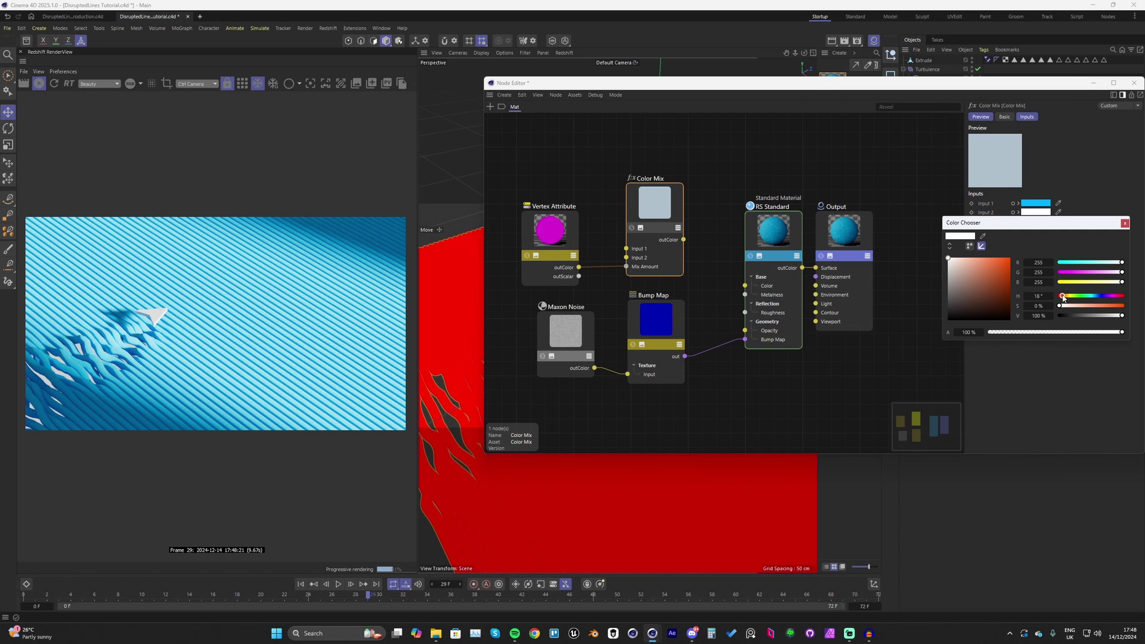
drag(1007, 261, 1009, 257)
click(1123, 223)
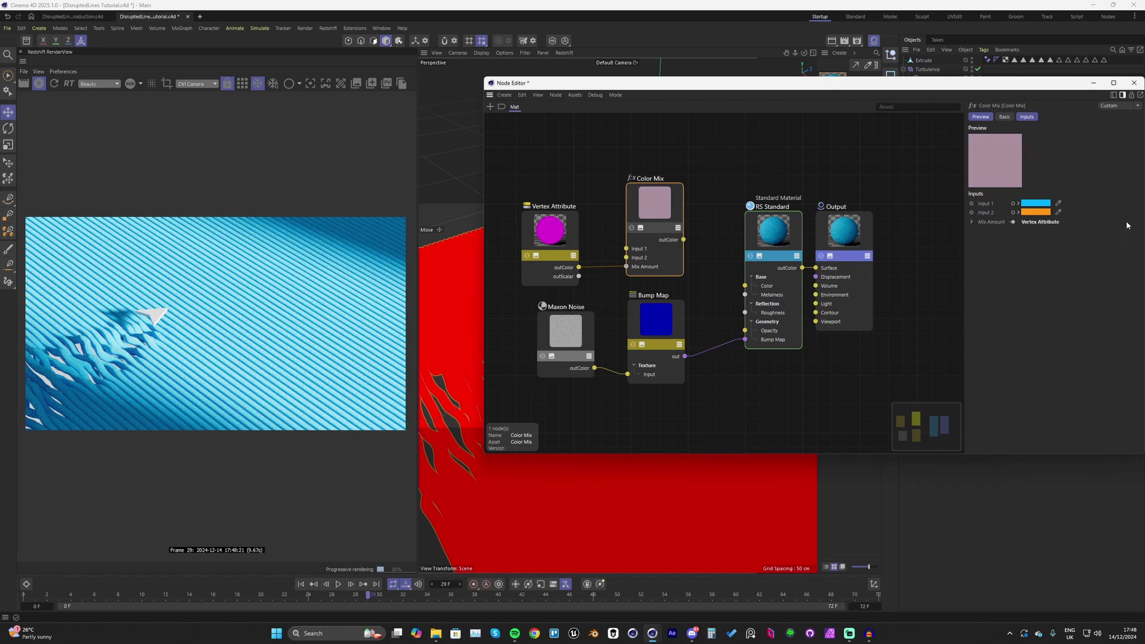
drag(684, 239, 744, 286)
click(1133, 83)
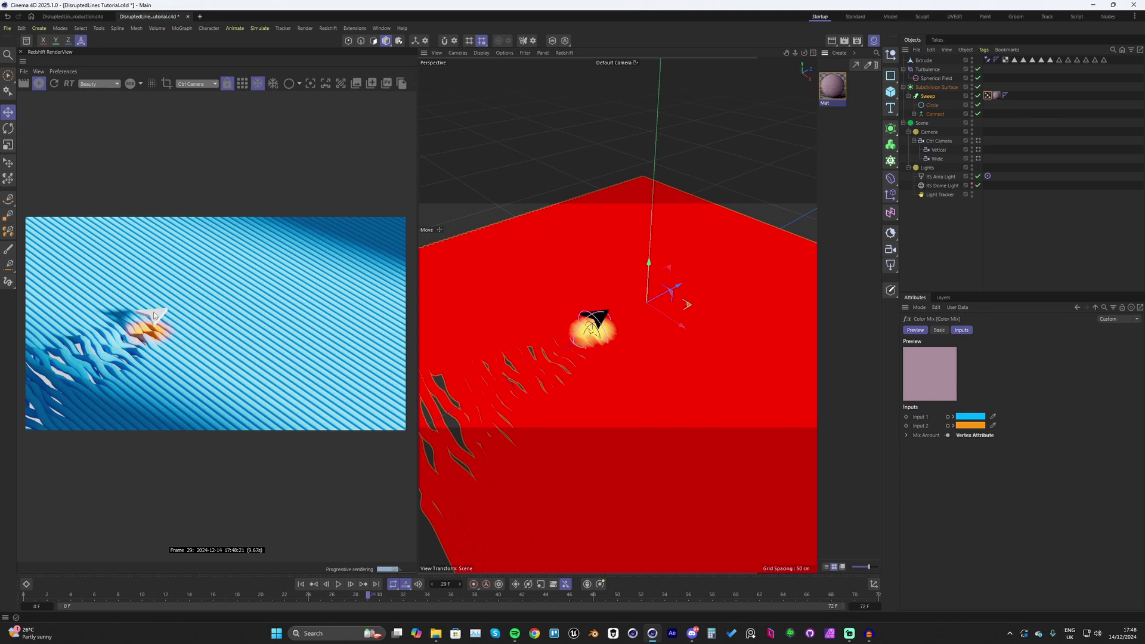
Play and pause the animation, stopping at frame 34 to check the orange glow
key(F8)
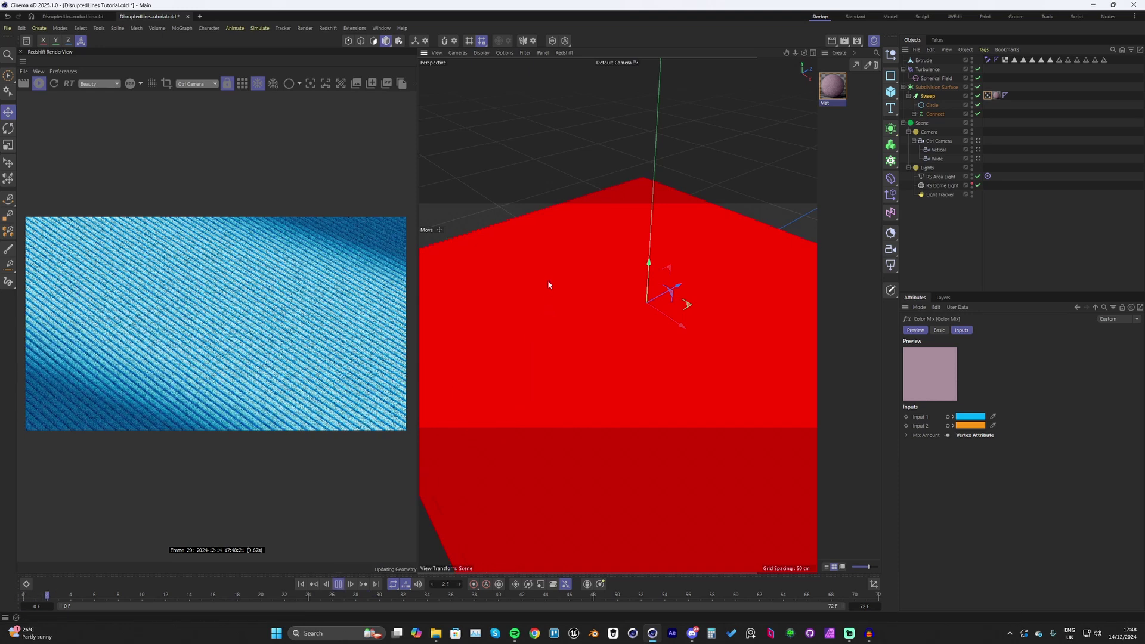
key(F8)
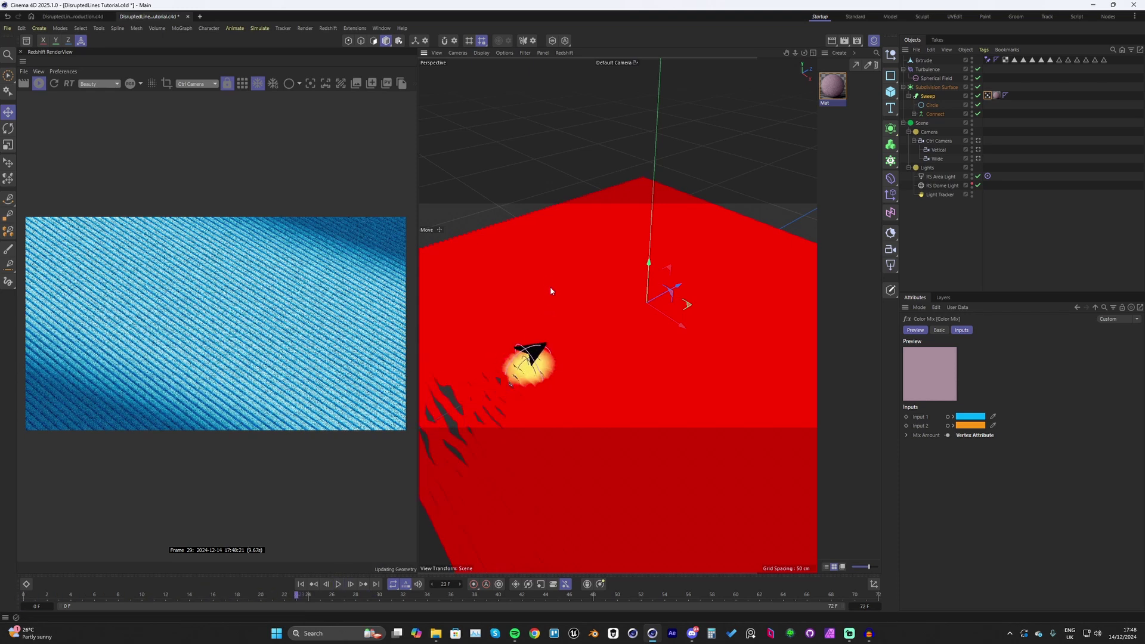
key(F8)
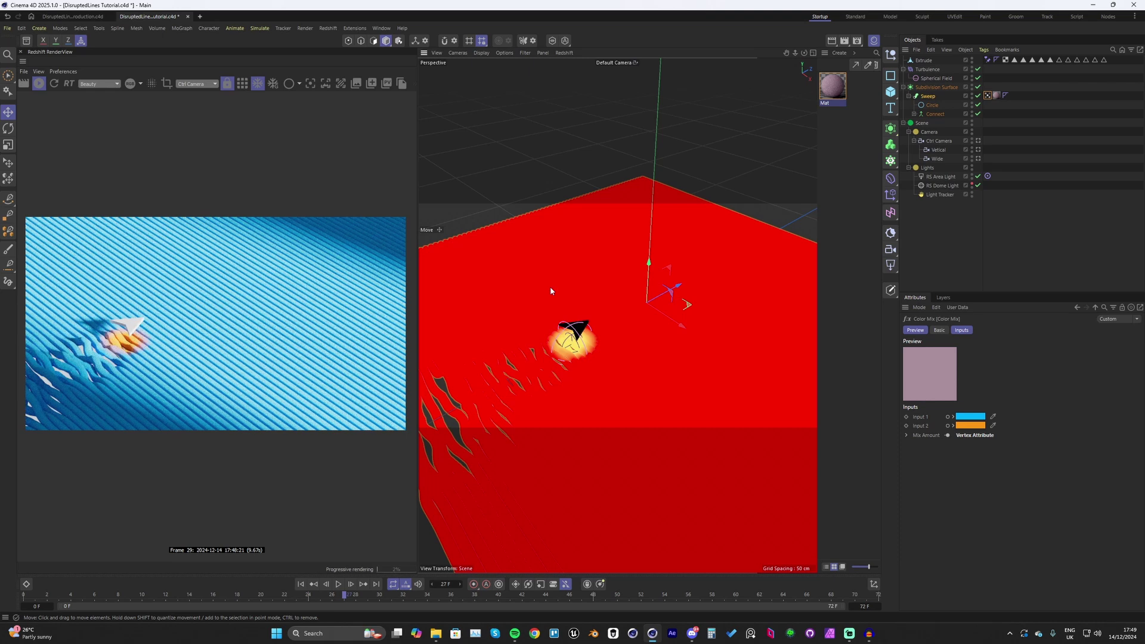
key(F8)
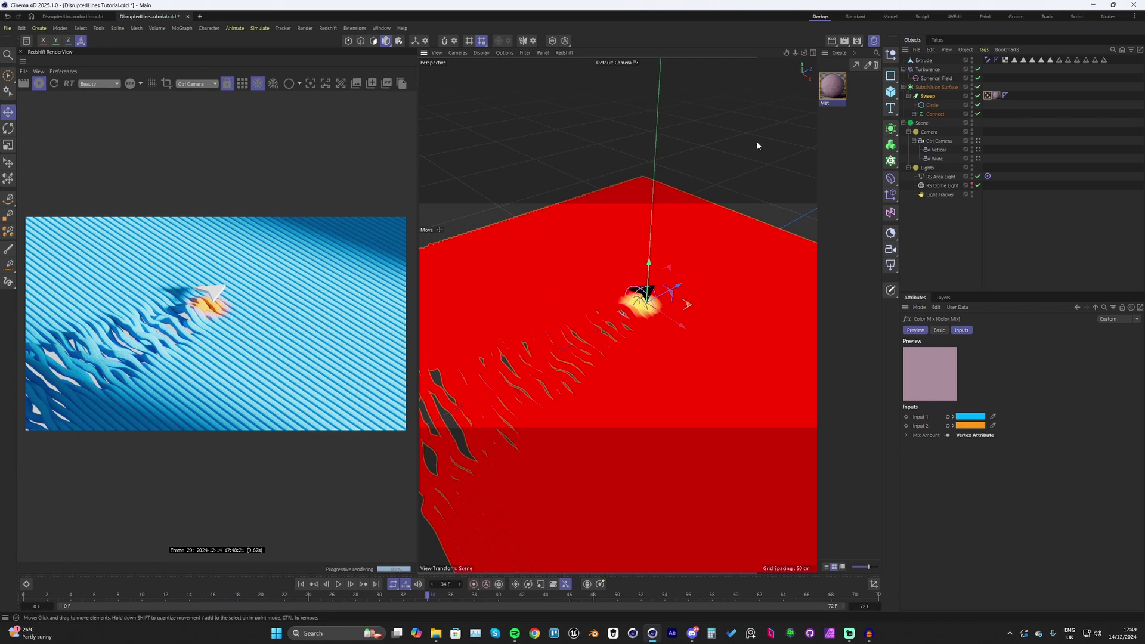
Add a Decay modifier layer to the Vertex Map fields at 100% effect strength
click(987, 96)
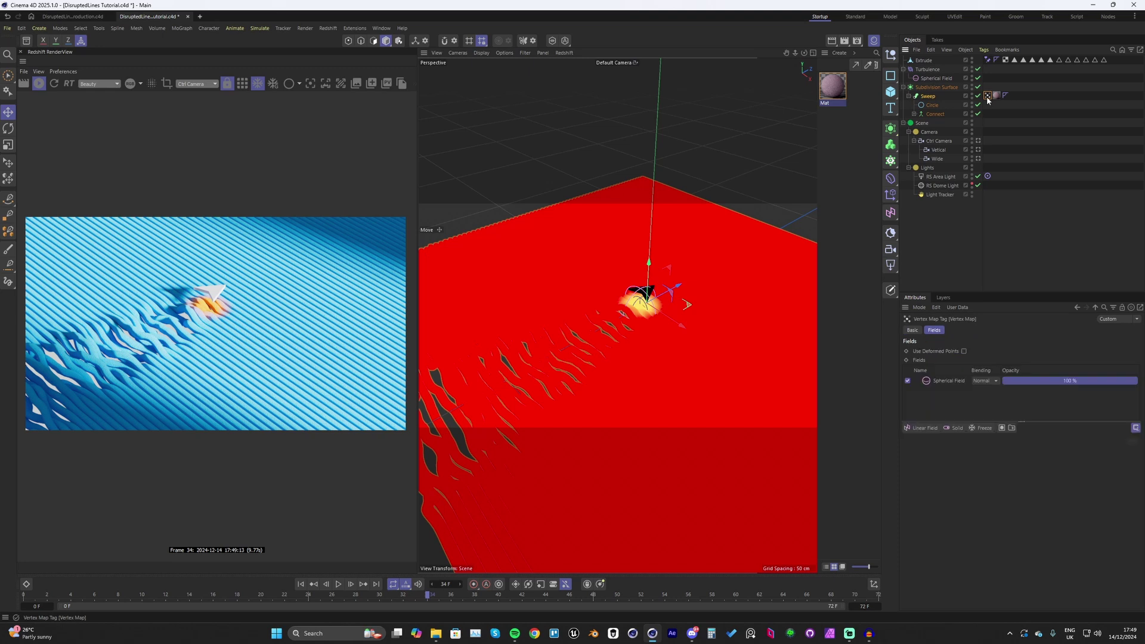
click(981, 427)
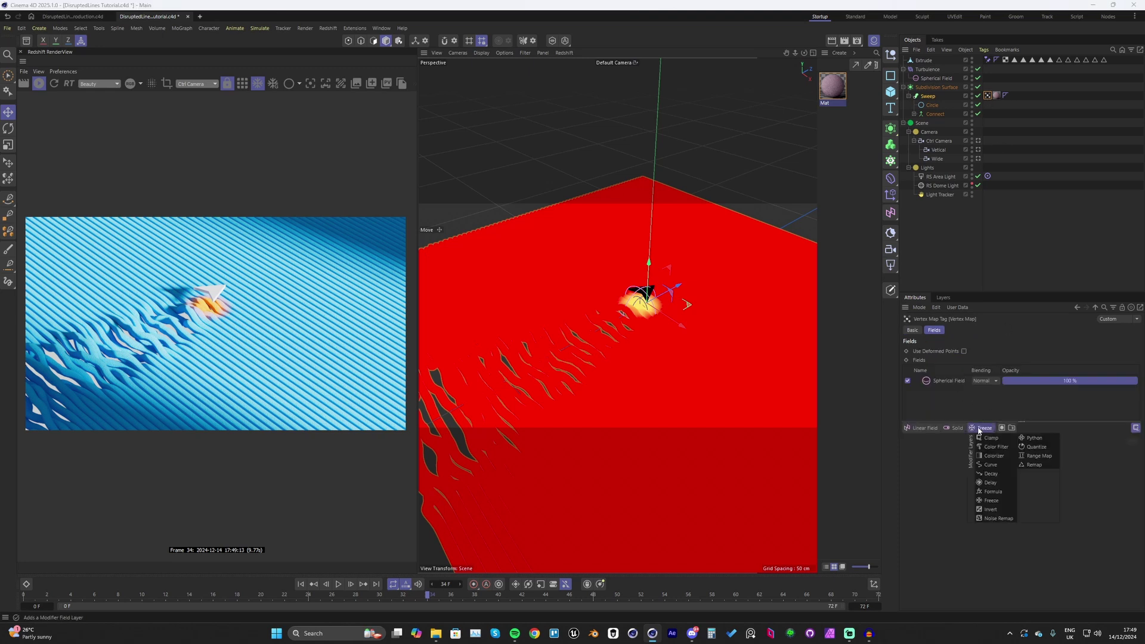
click(988, 473)
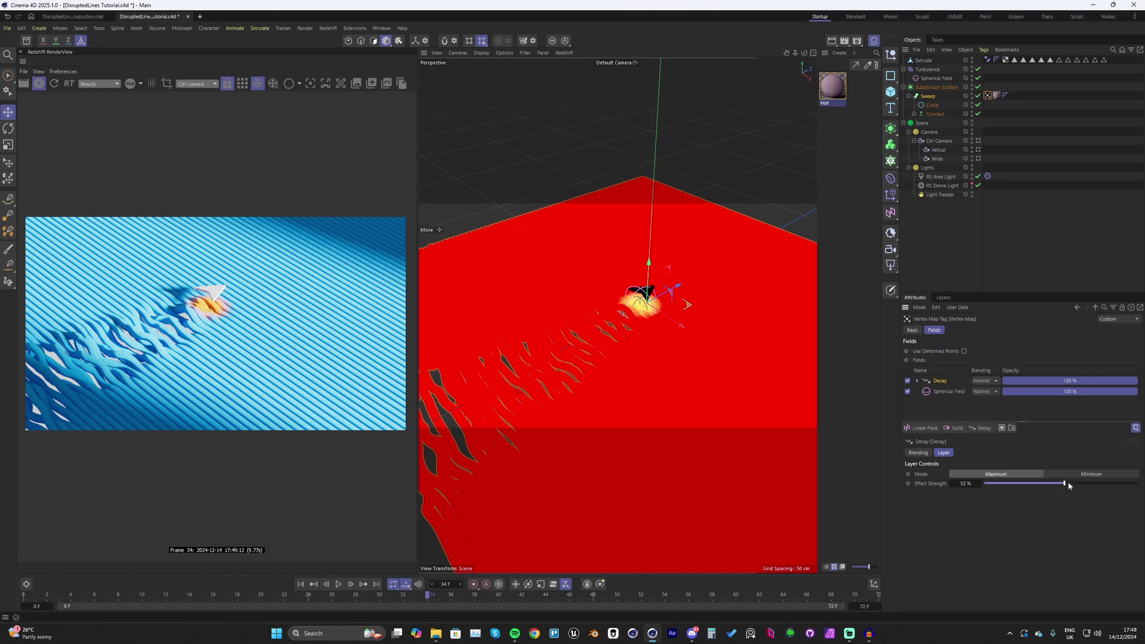
drag(1061, 484, 1138, 483)
Replay the animation from the first frame to view the lasting orange trail
key(shift+f)
key(F8)
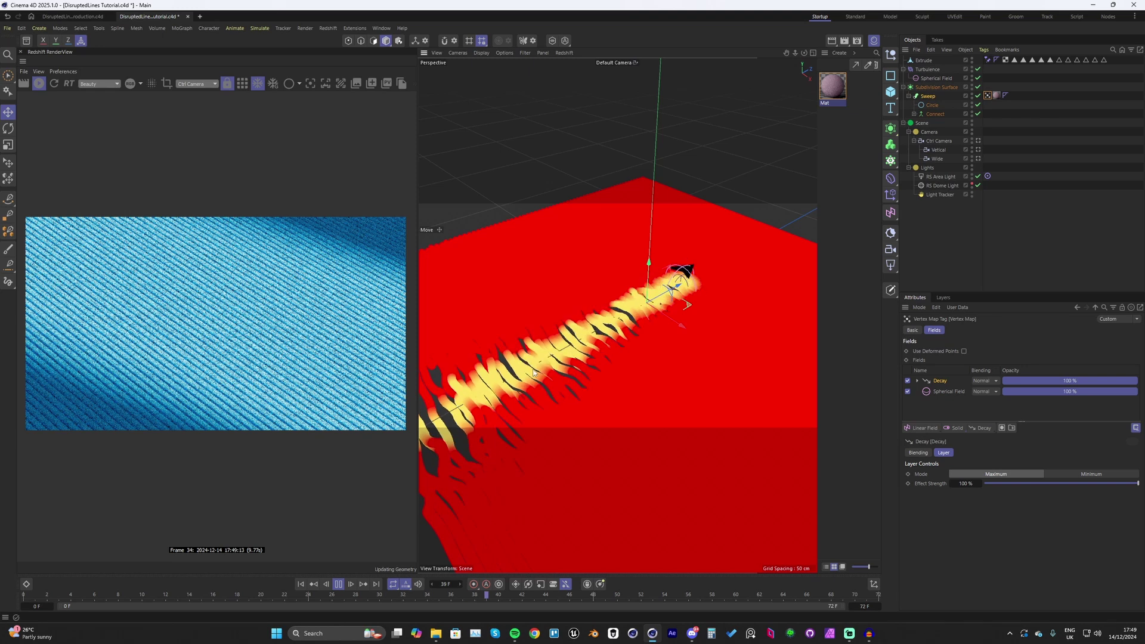
key(F8)
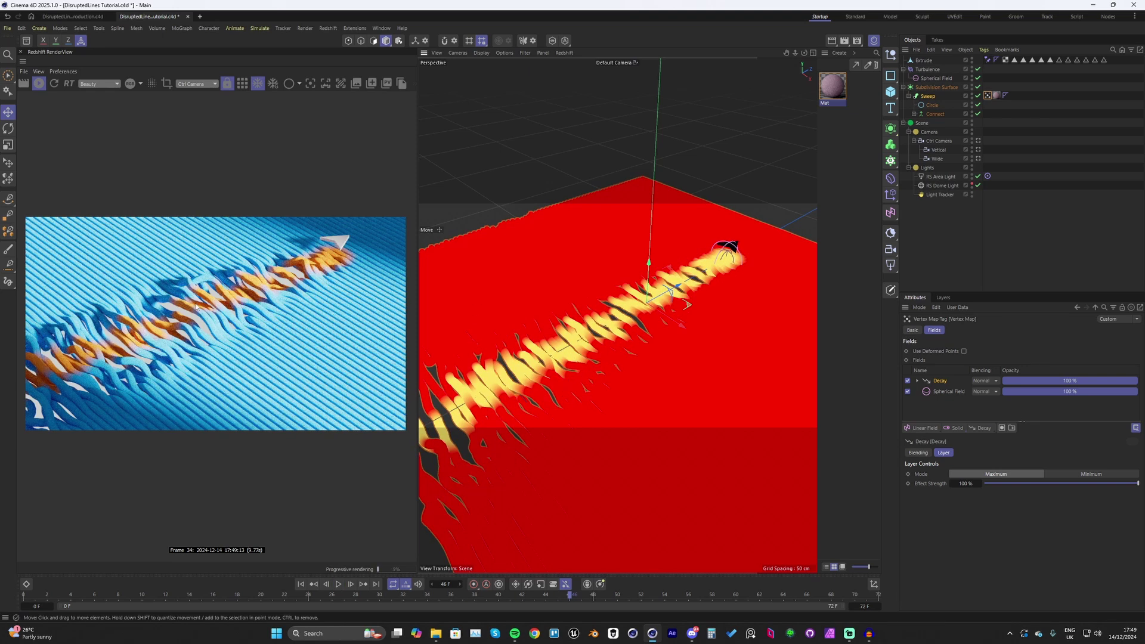
scroll(176, 314, up, 1)
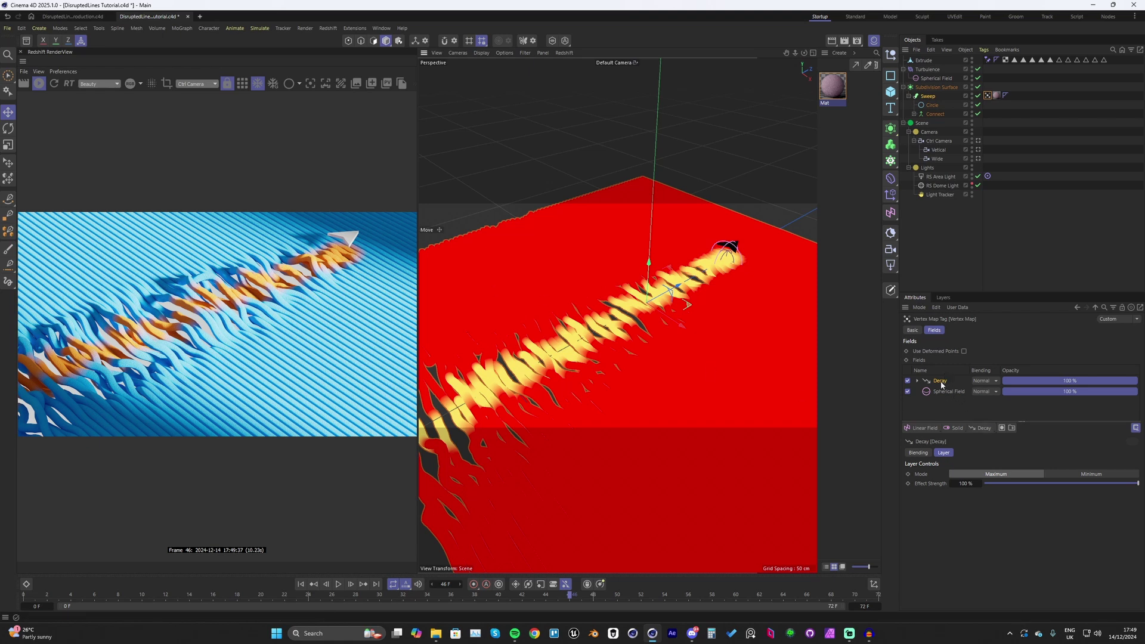
Disable Decay, add a Freeze layer below the Spherical Field, and blend the Spherical Field with Max
click(908, 380)
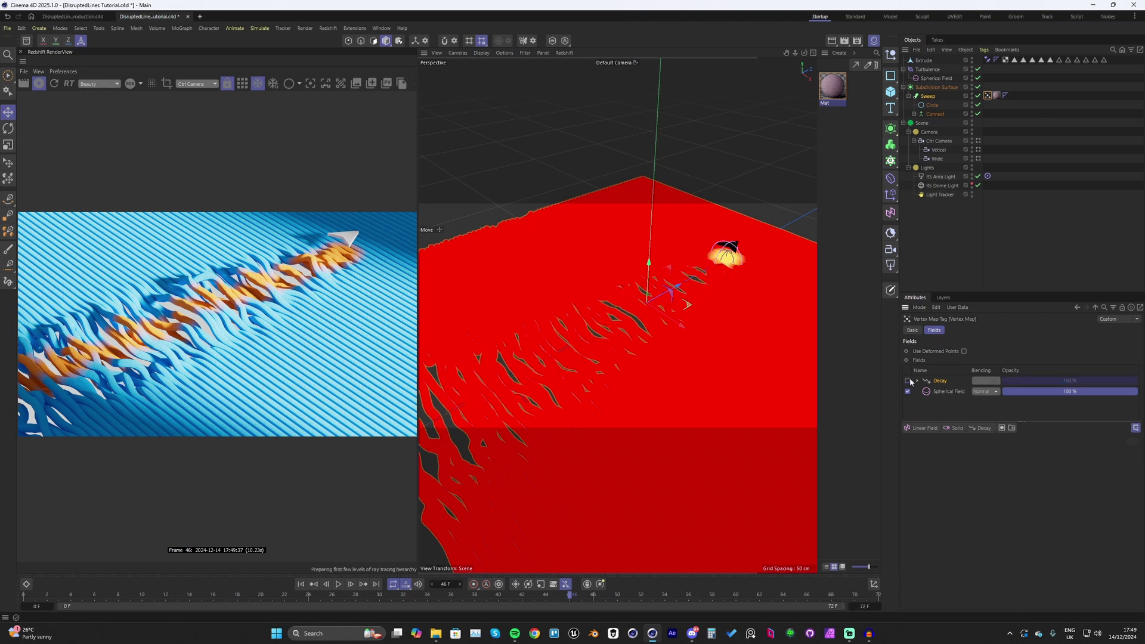
click(982, 429)
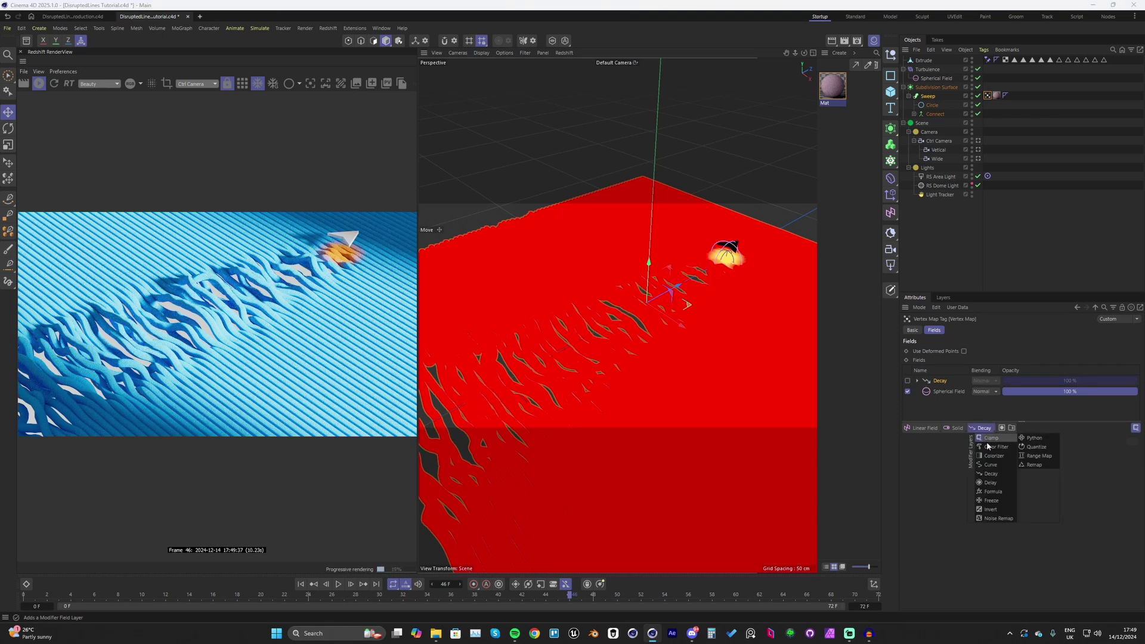
click(990, 500)
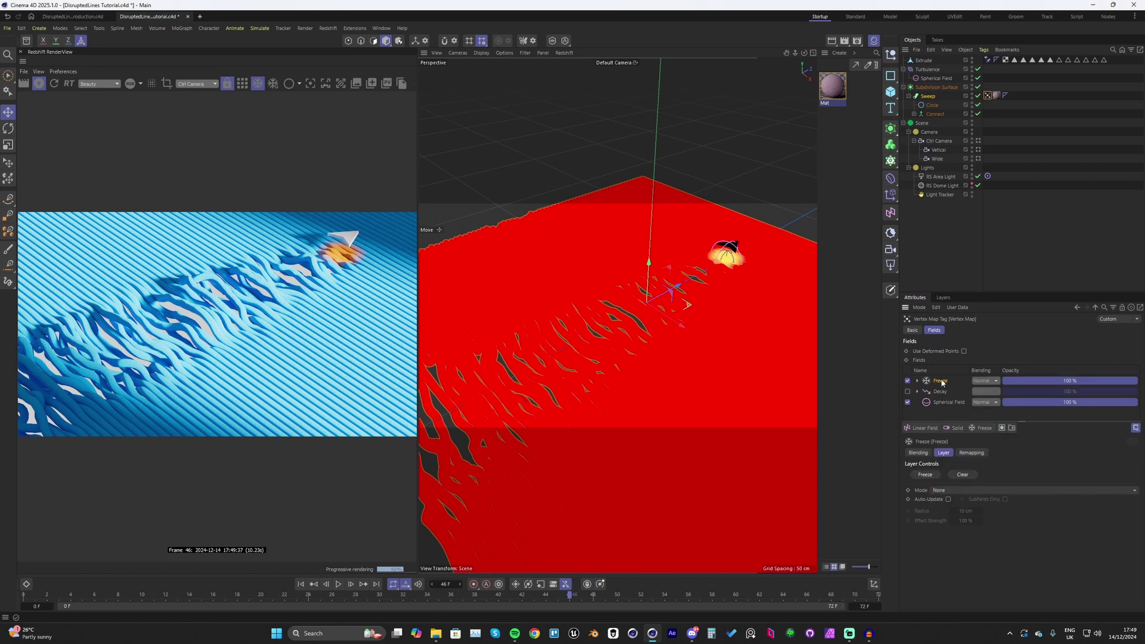
drag(942, 382, 946, 408)
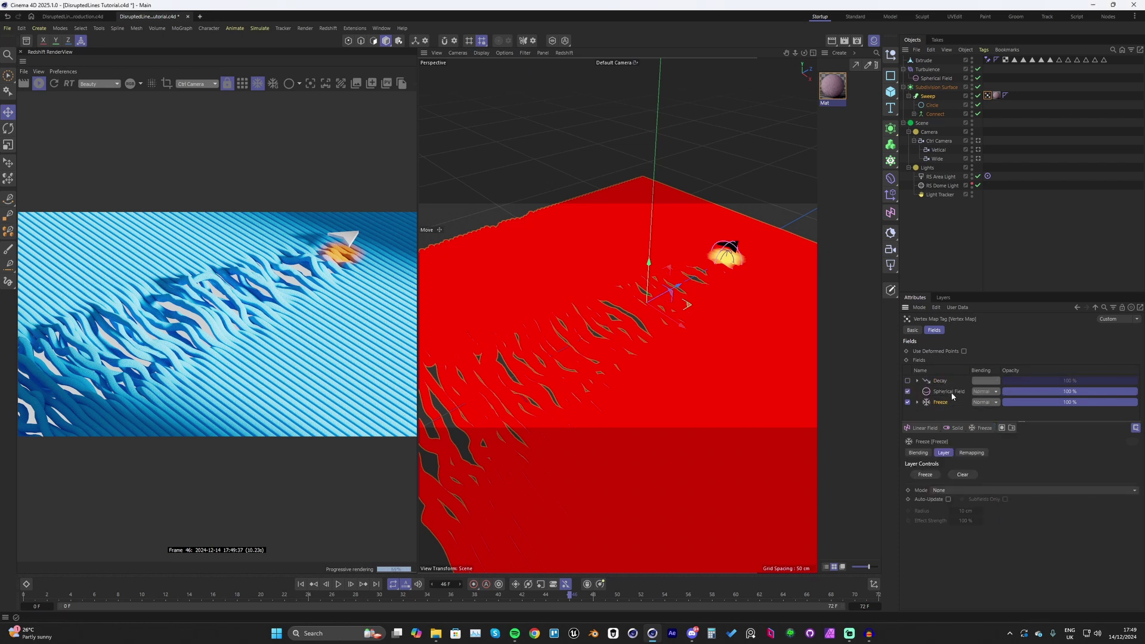
click(942, 392)
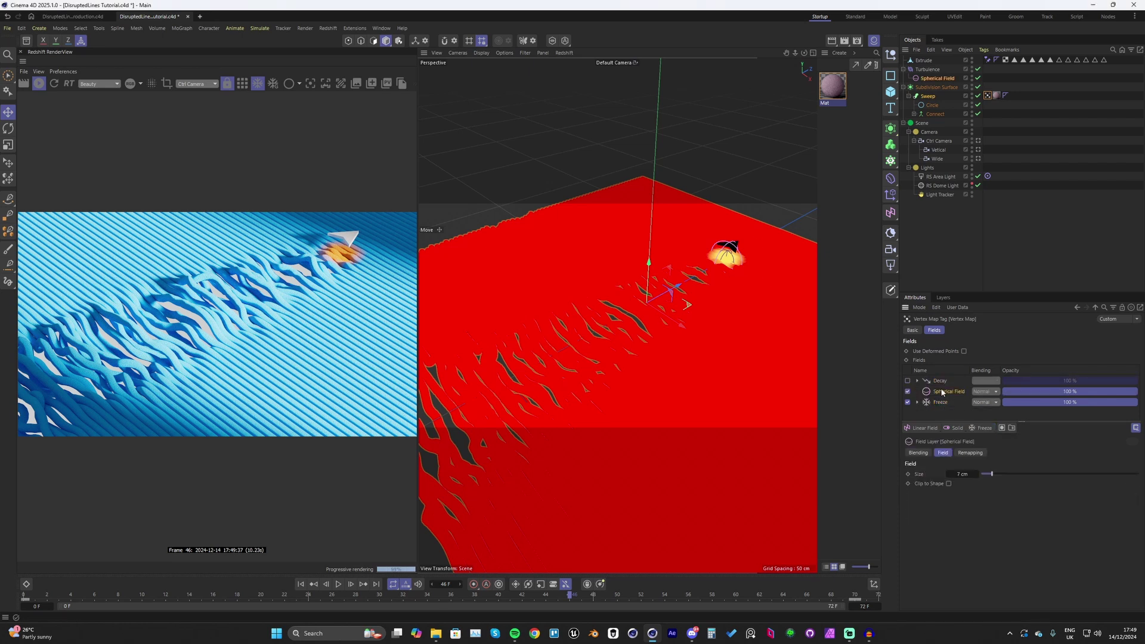
click(986, 390)
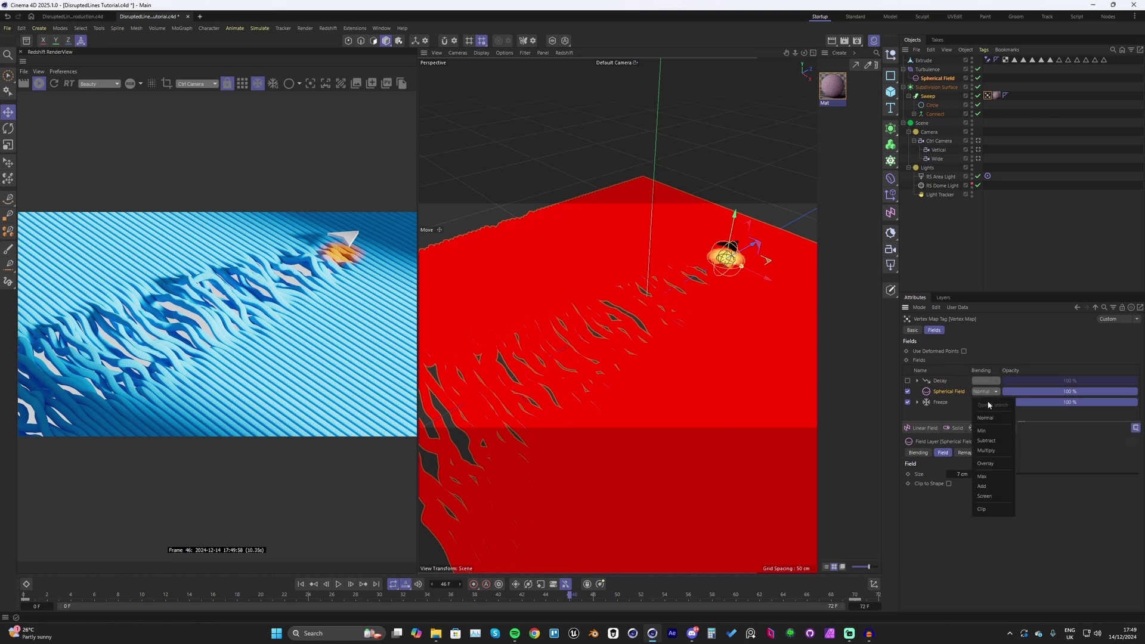
click(990, 477)
Set the Freeze layer to Grow with a 6 cm radius and 15% strength, then rewind
click(948, 402)
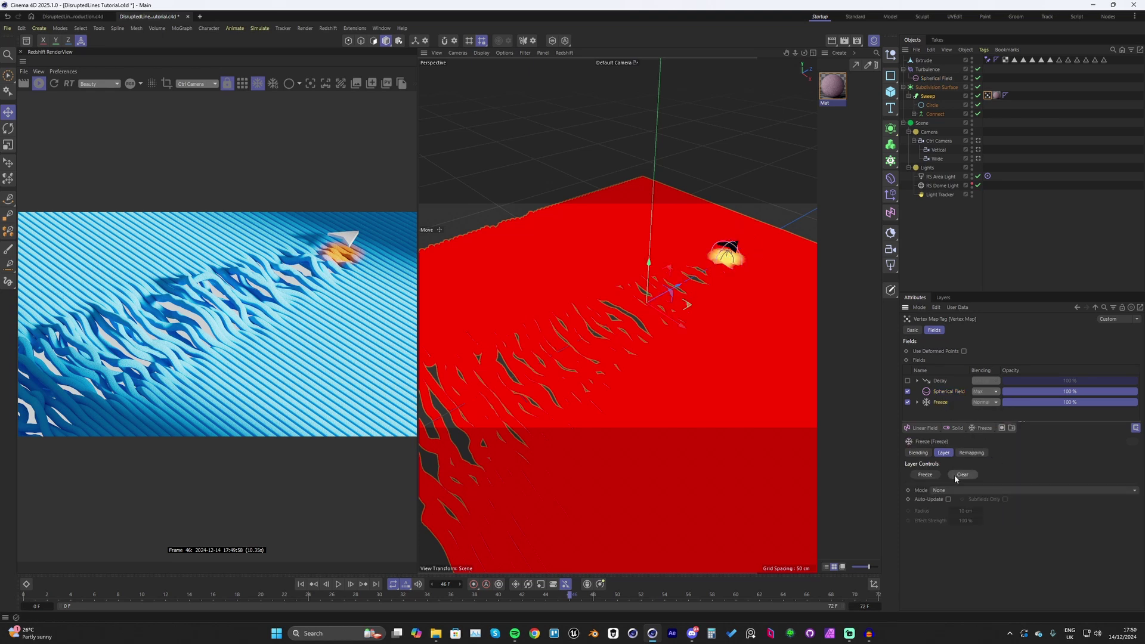
click(951, 490)
click(947, 540)
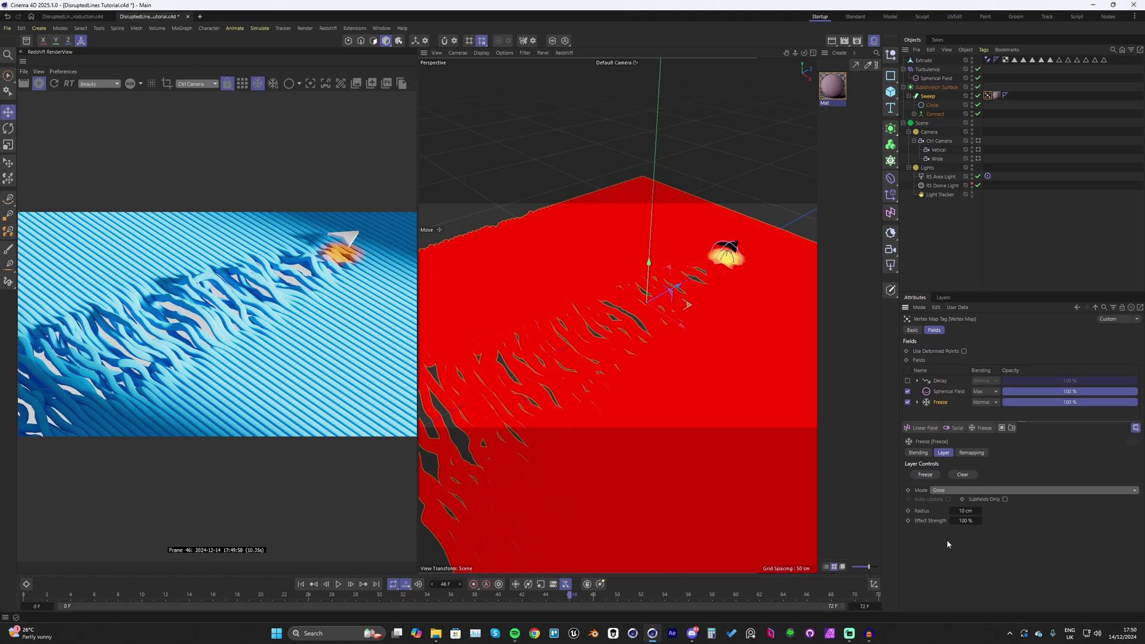
click(965, 511)
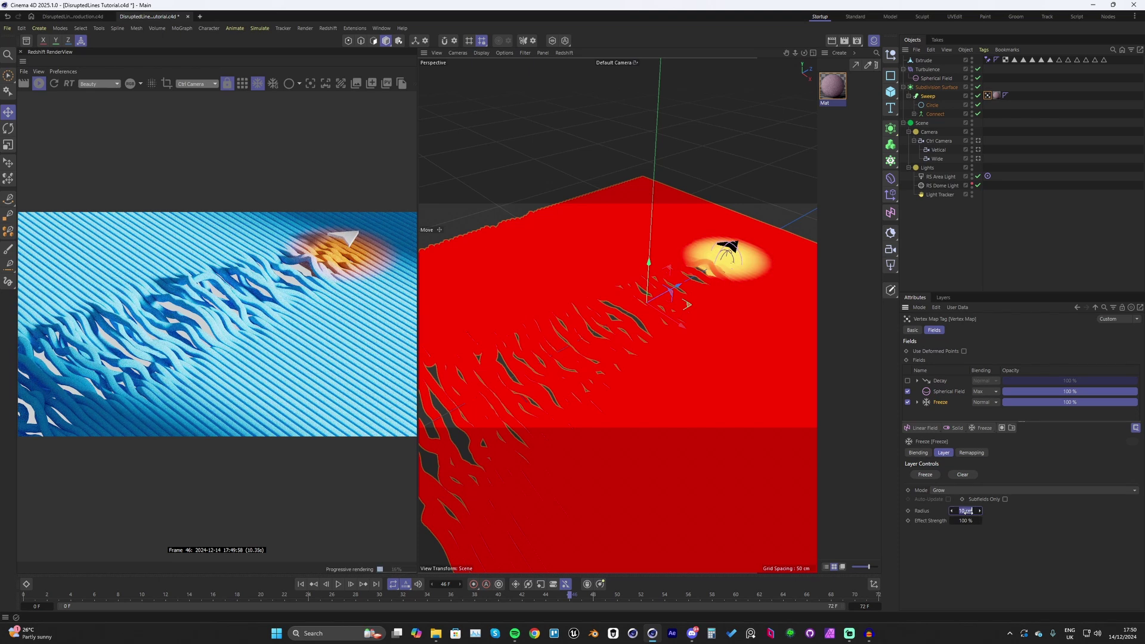
text(6)
key(Return)
click(969, 521)
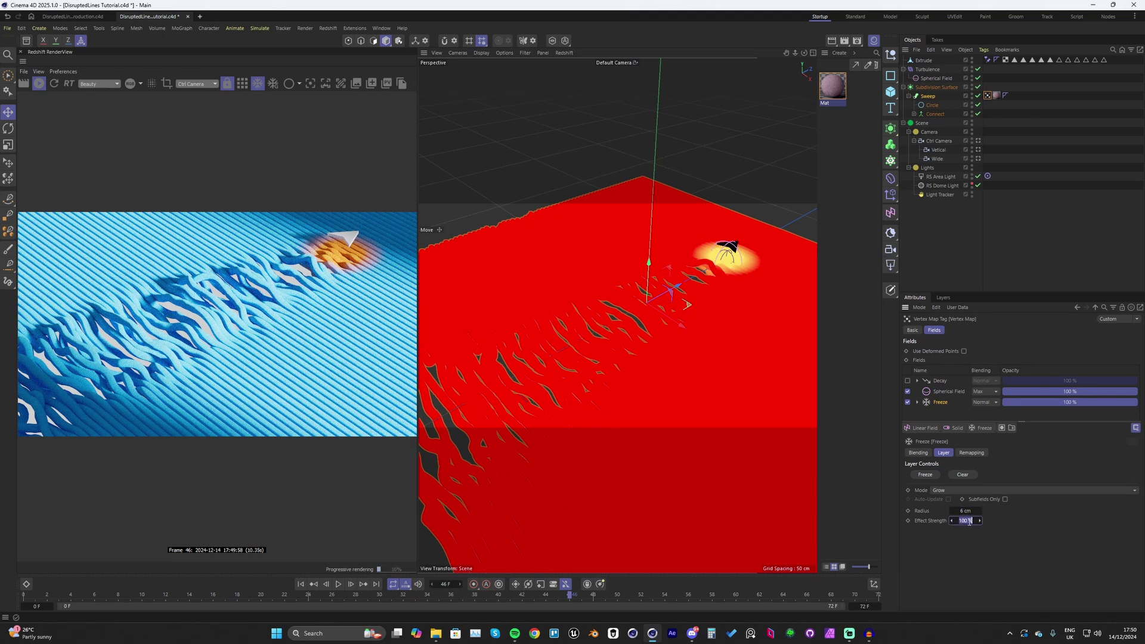
text(15)
key(Return)
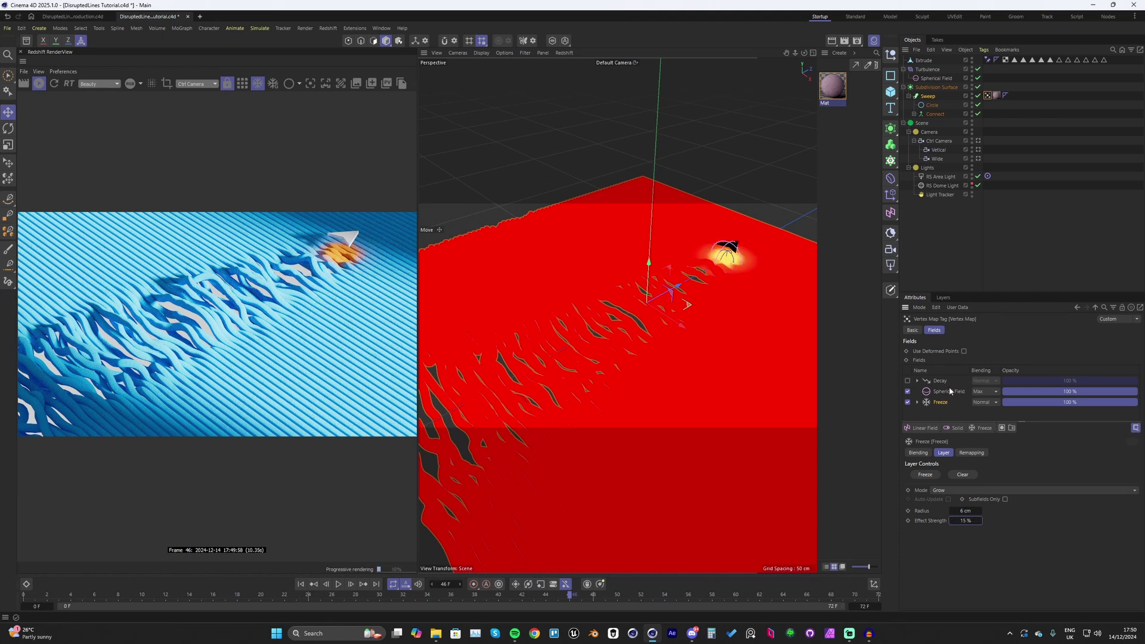
key(shift+f)
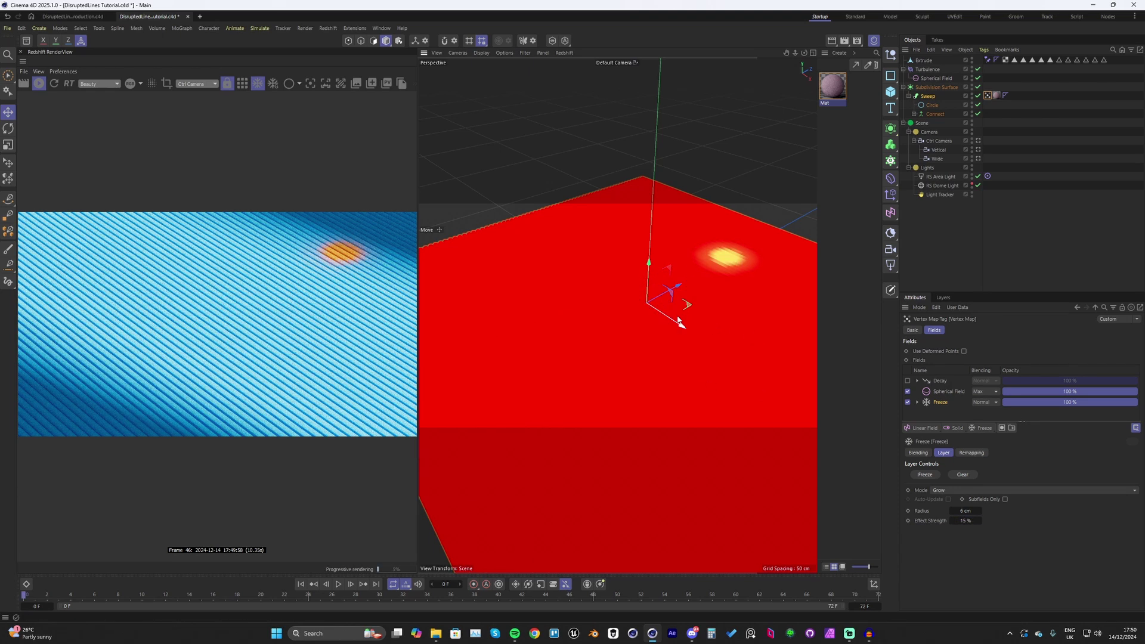
Clear the Freeze data, stop the IPR, and replay the animation with the Vertex Map shown
click(963, 476)
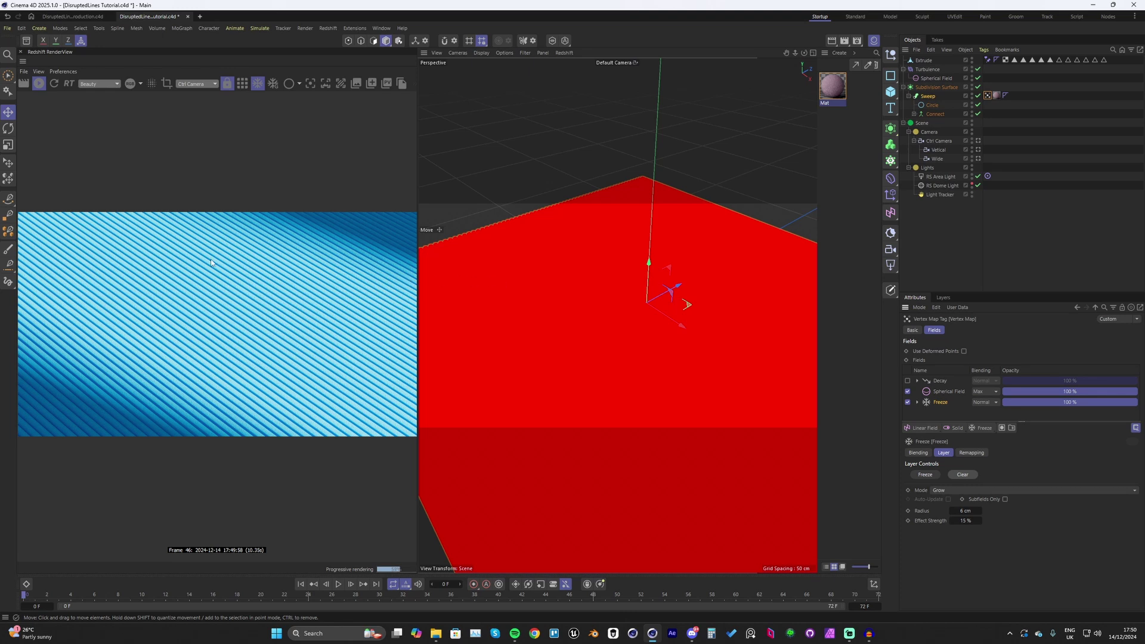
click(41, 83)
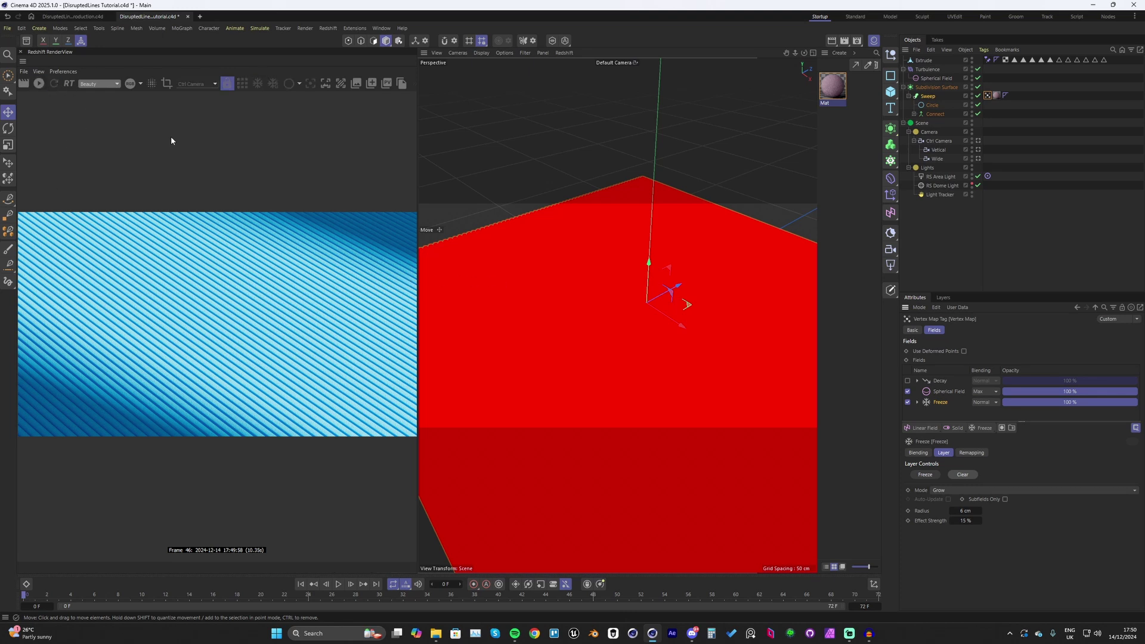
click(508, 189)
key(F8)
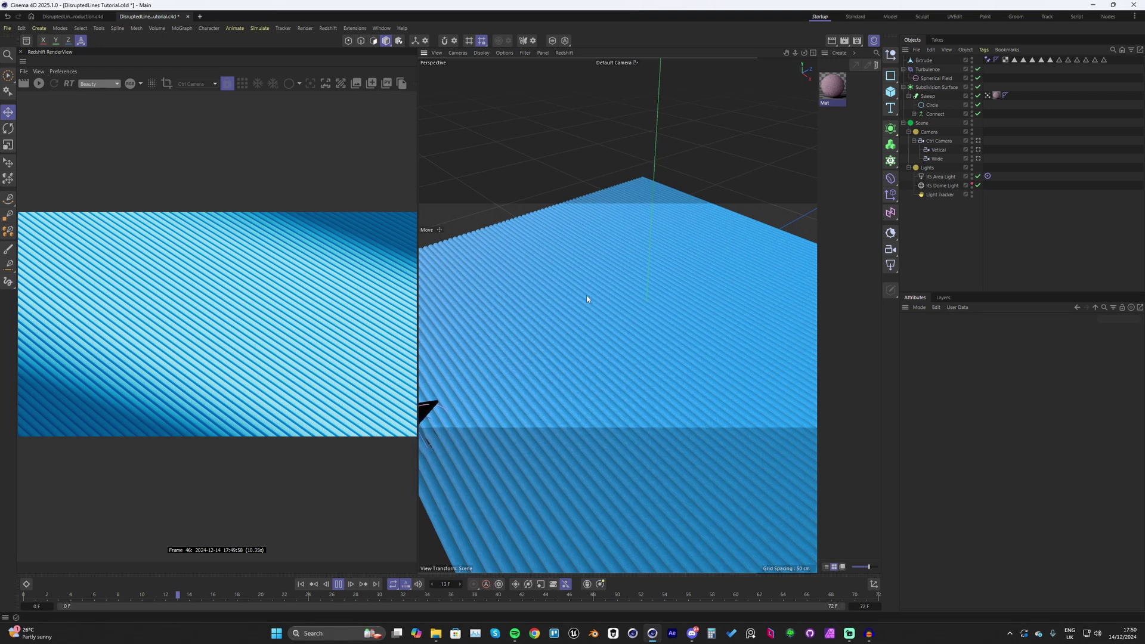
click(987, 96)
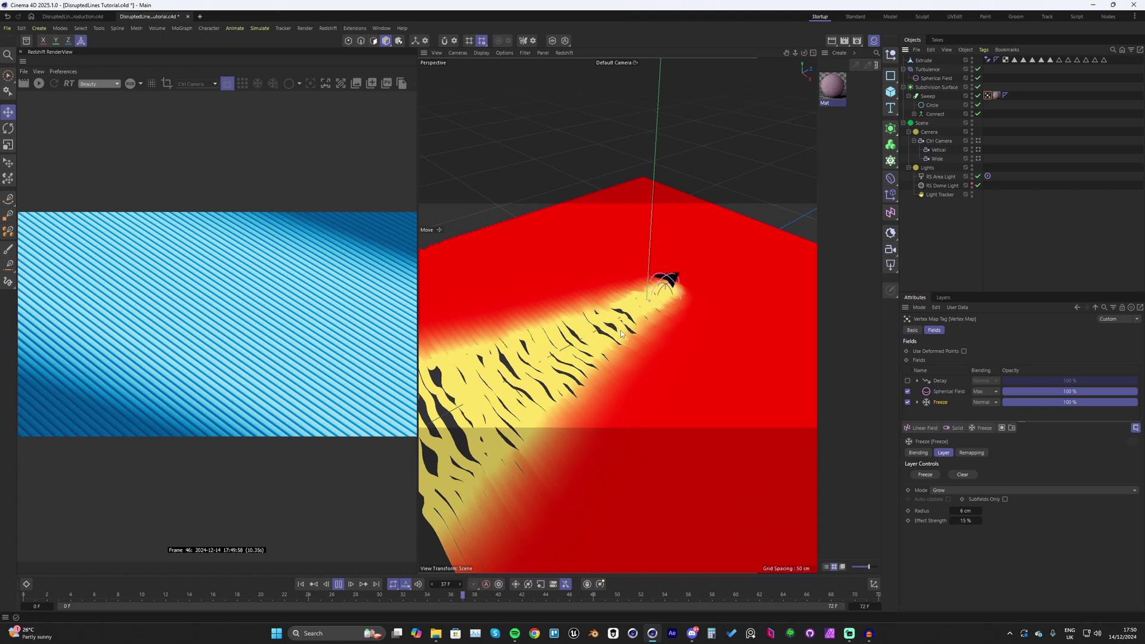
key(F8)
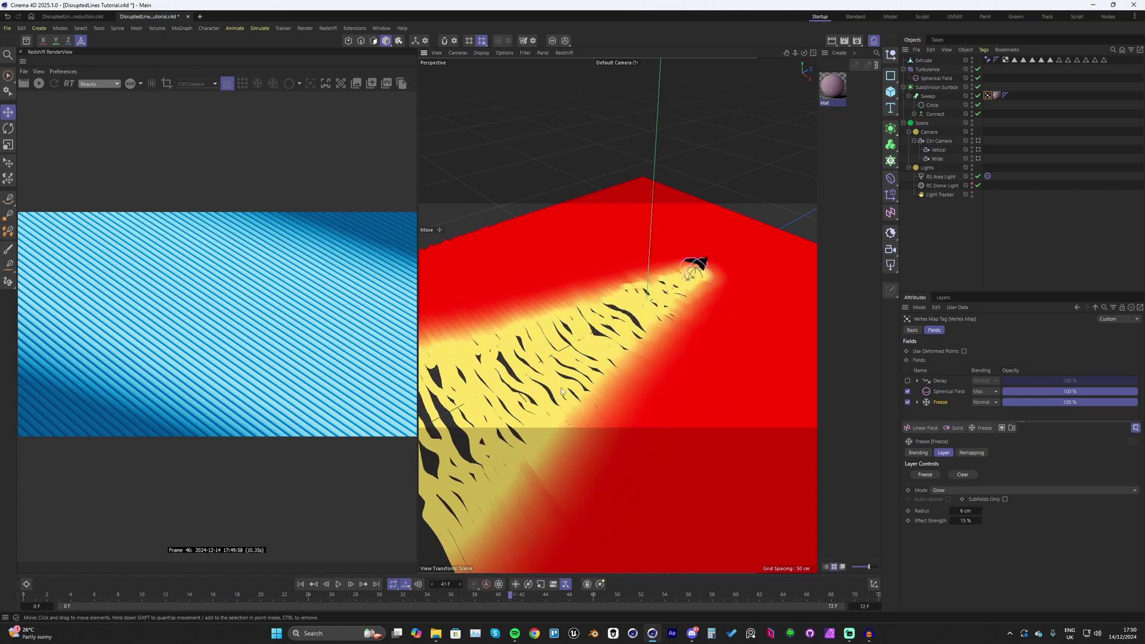
Restart the Redshift IPR rendering through the Ctrl Camera
click(39, 84)
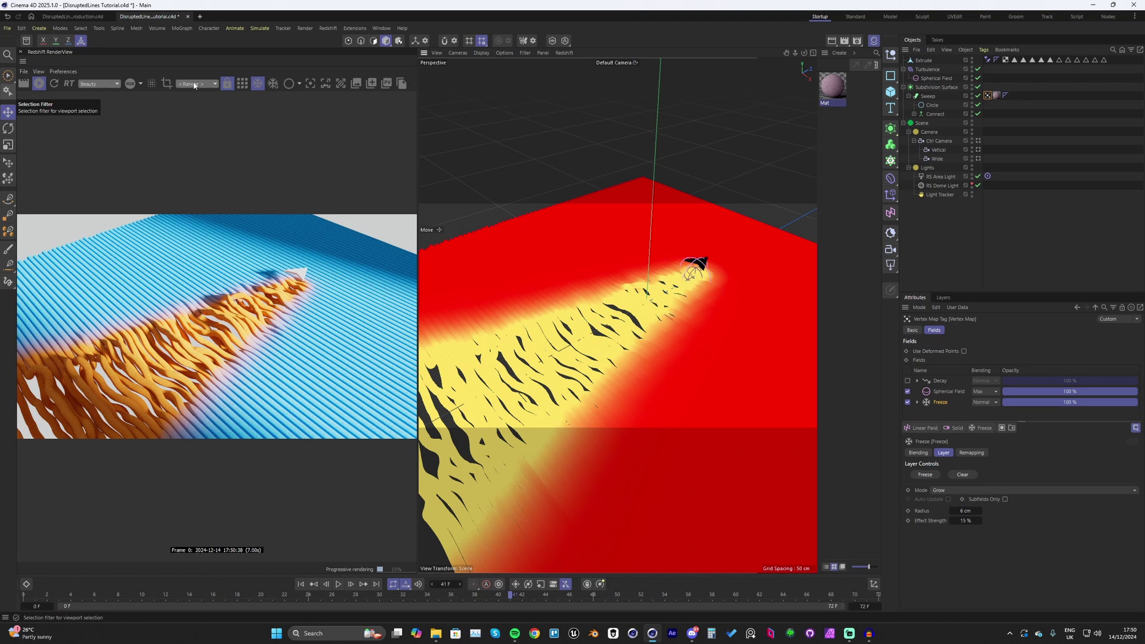
click(194, 85)
click(197, 107)
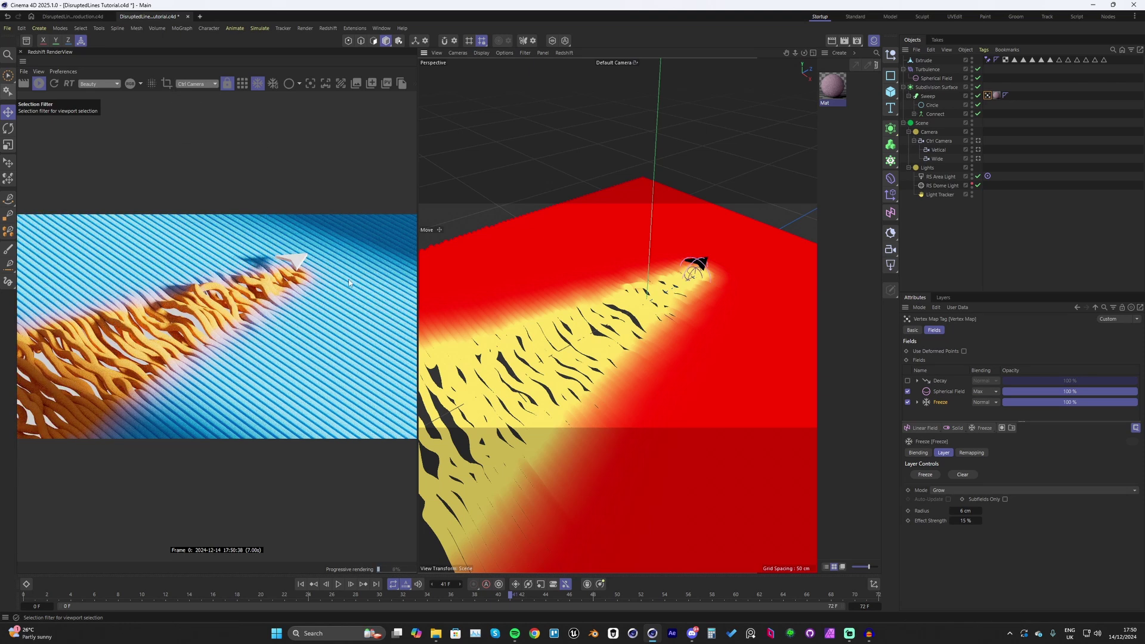
Lower the Freeze effect strength to 7.5% and rewind to the first frame
click(965, 521)
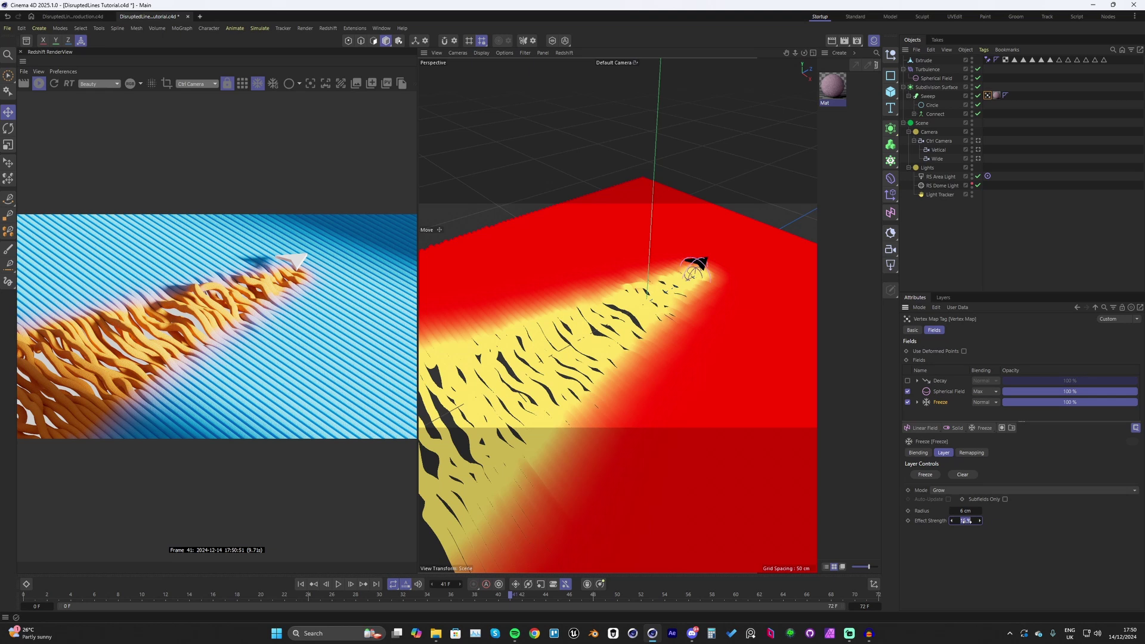
text(2)
key(Return)
key(shift+f)
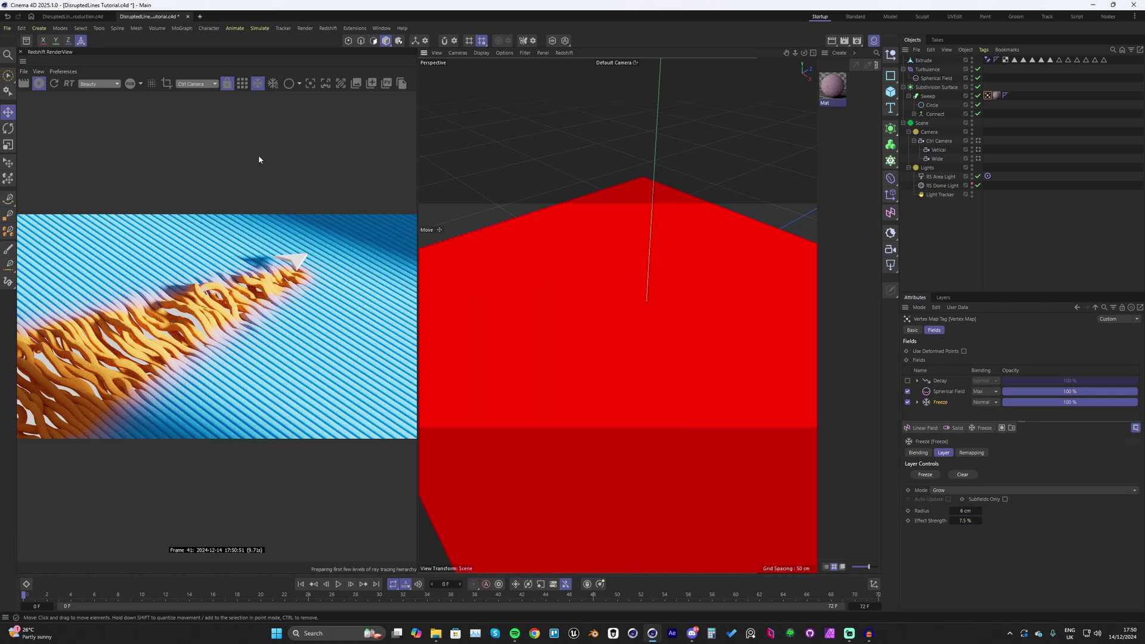
Replay the animation through the Ctrl Camera viewport with the Vertex Map shown, then restart the IPR
click(41, 84)
click(516, 170)
key(F8)
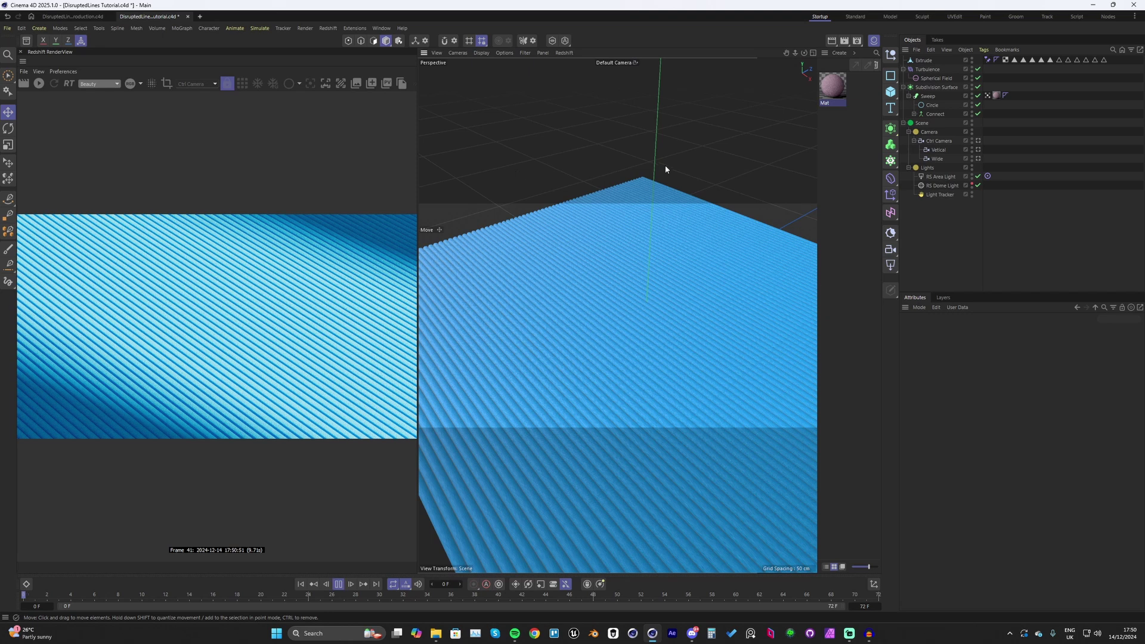
click(631, 62)
click(647, 83)
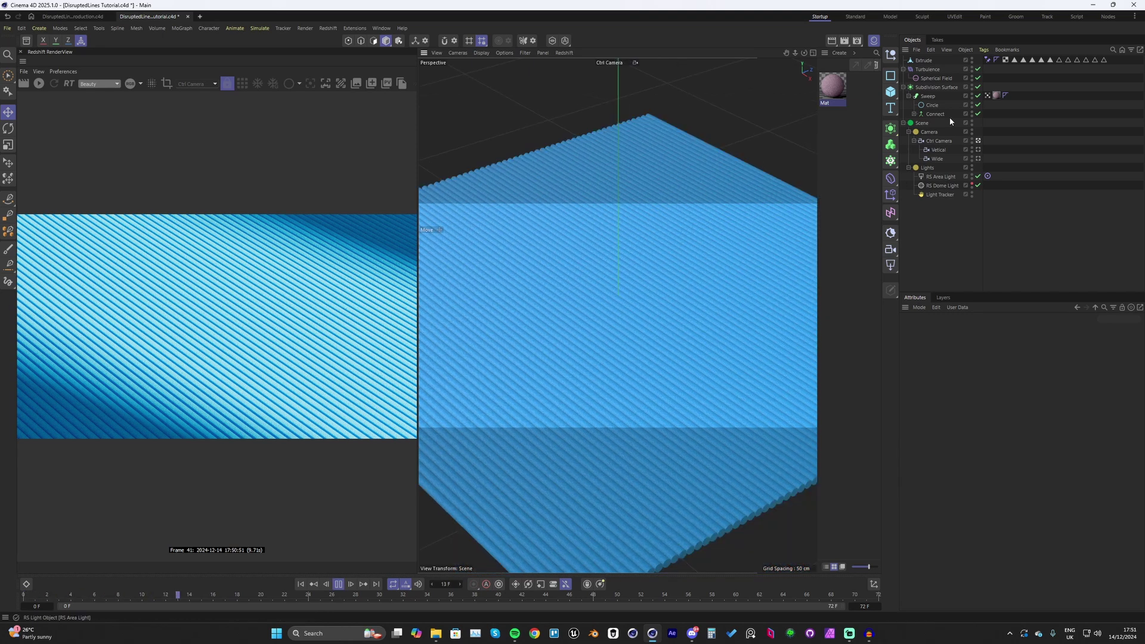
click(987, 96)
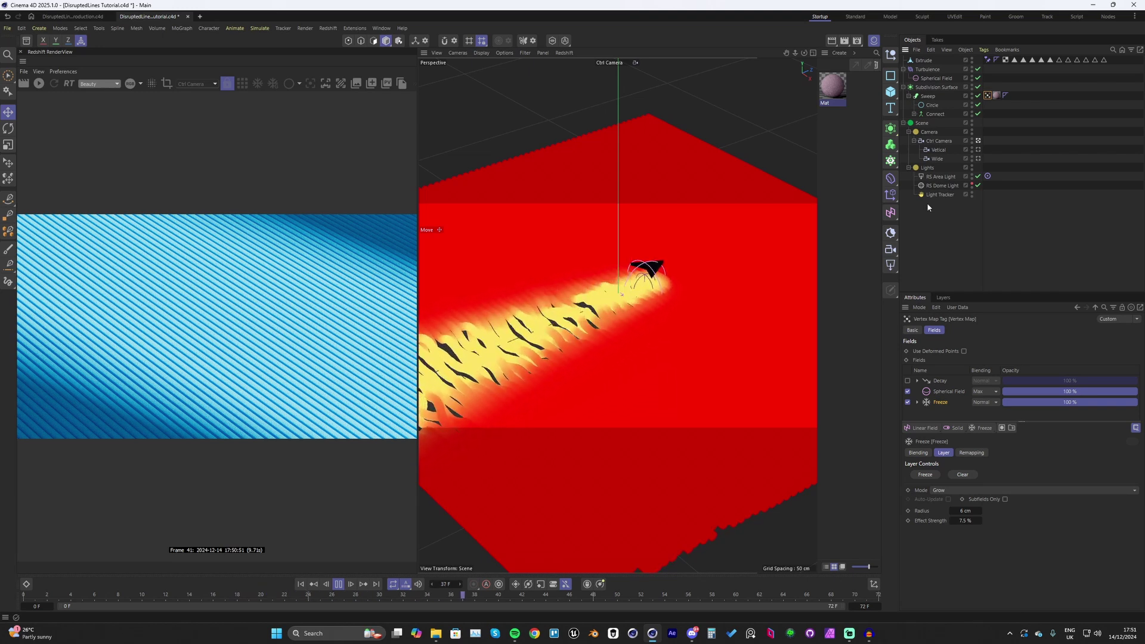
key(F8)
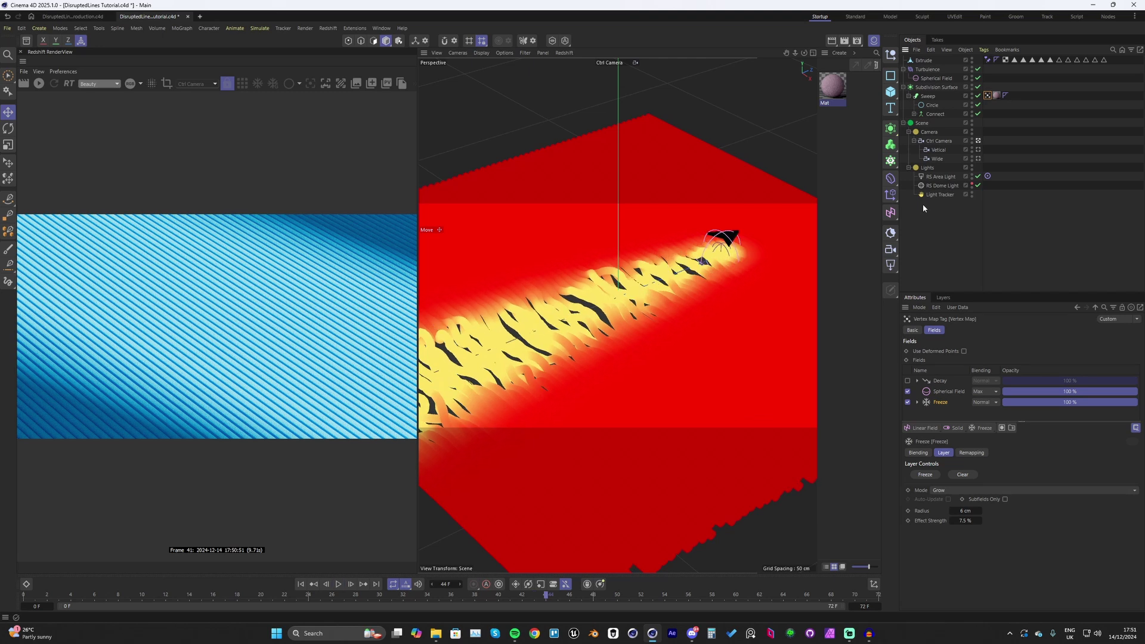
click(41, 84)
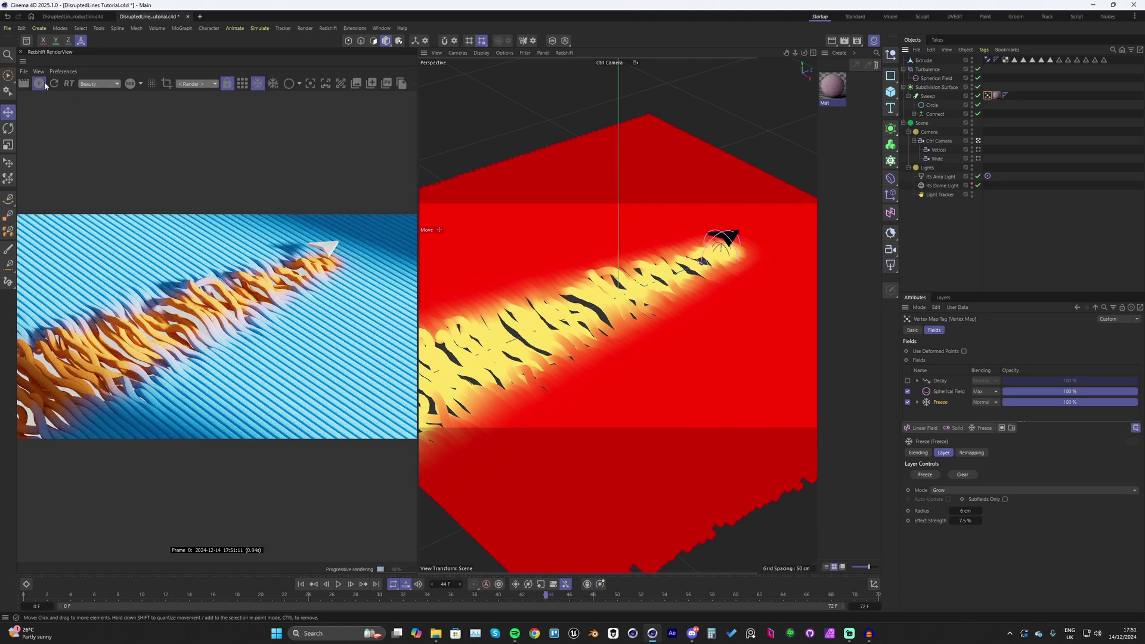
scroll(240, 368, up, 5)
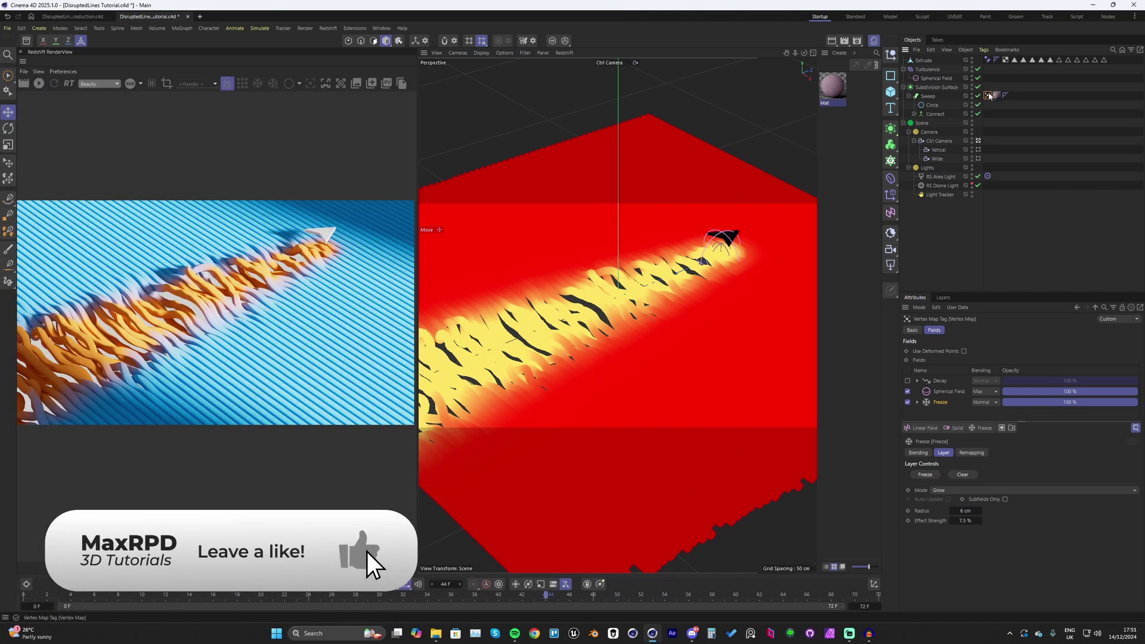
Open Mat's node graph and inspect the Vertex Attribute and Color Mix nodes alongside the orange trail render
double_click(835, 93)
click(546, 237)
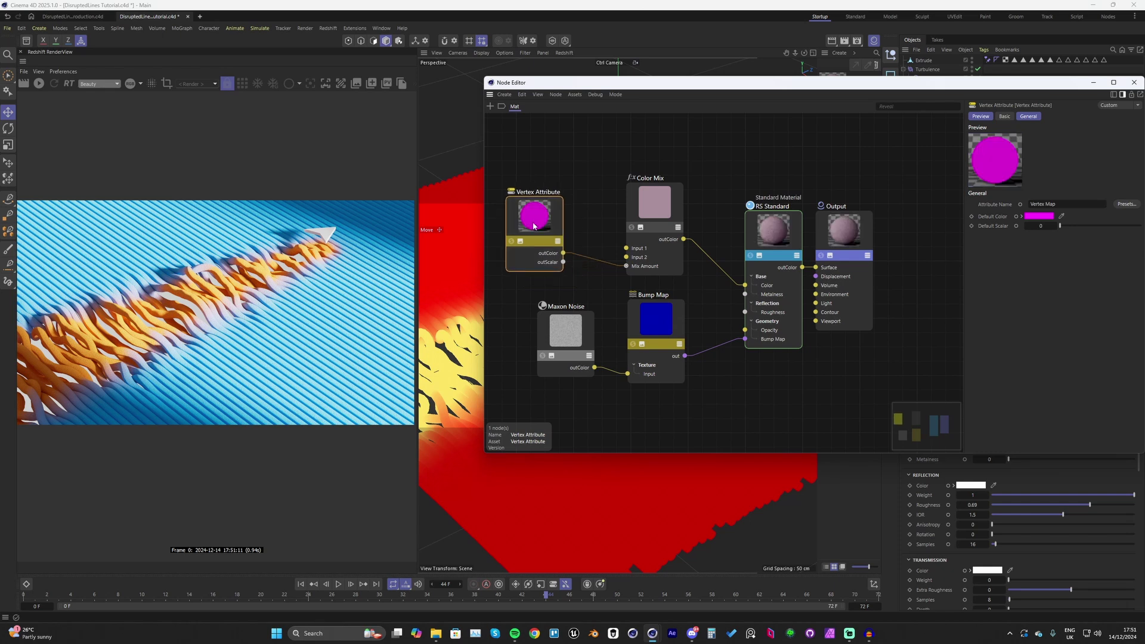
click(671, 207)
scroll(172, 281, up, 5)
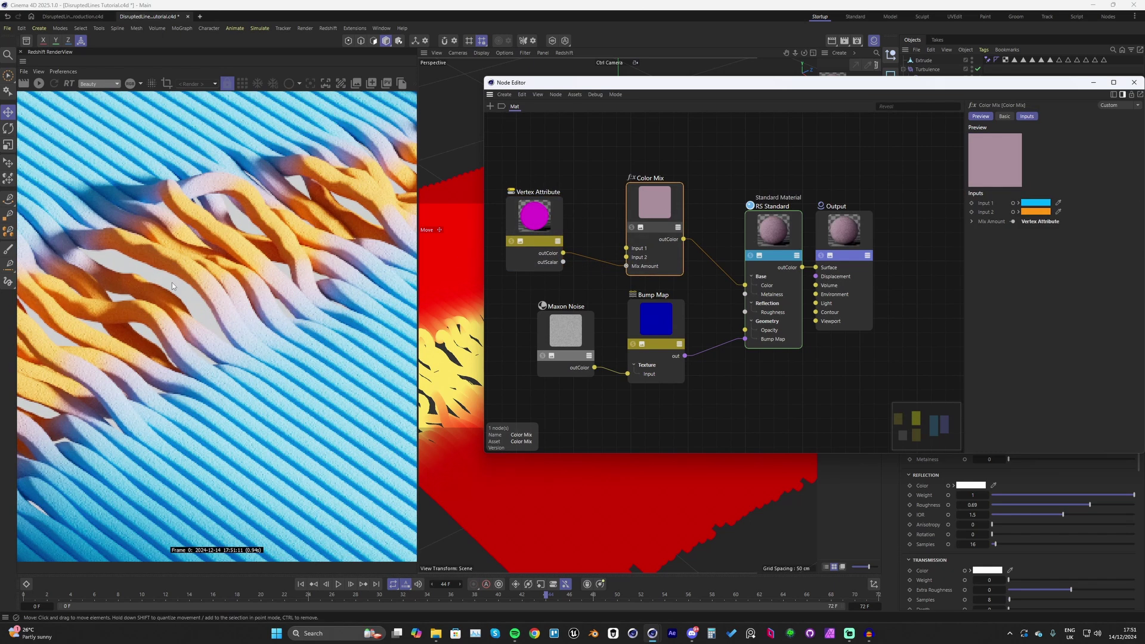
middle_drag(142, 298, 241, 315)
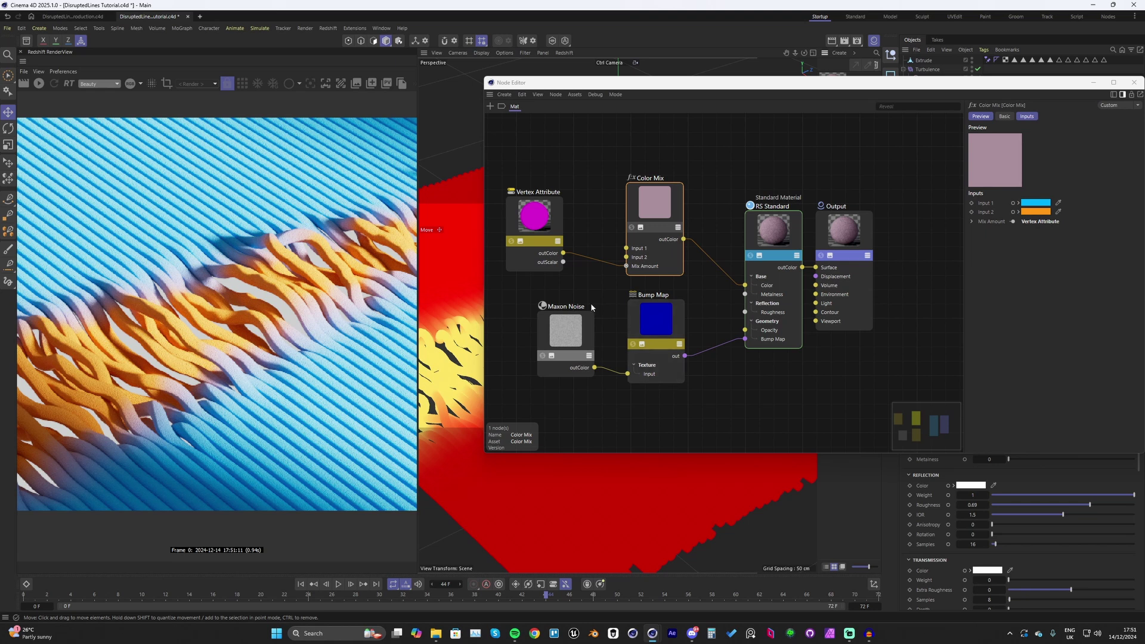
scroll(610, 309, down, 3)
scroll(609, 309, up, 2)
scroll(165, 334, up, 2)
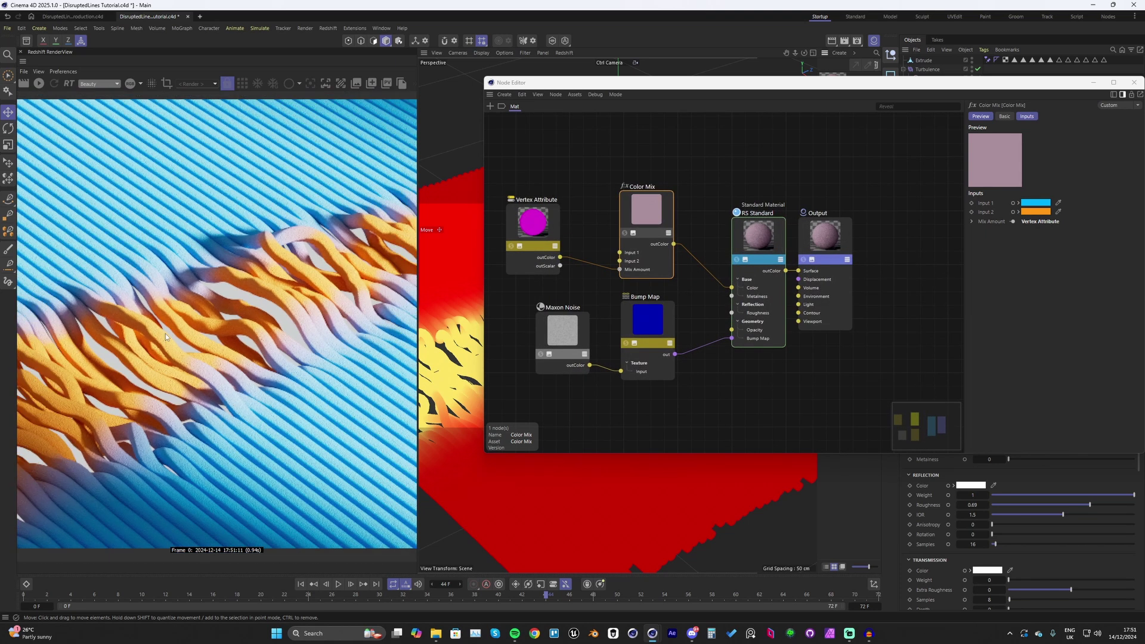
scroll(332, 309, down, 1)
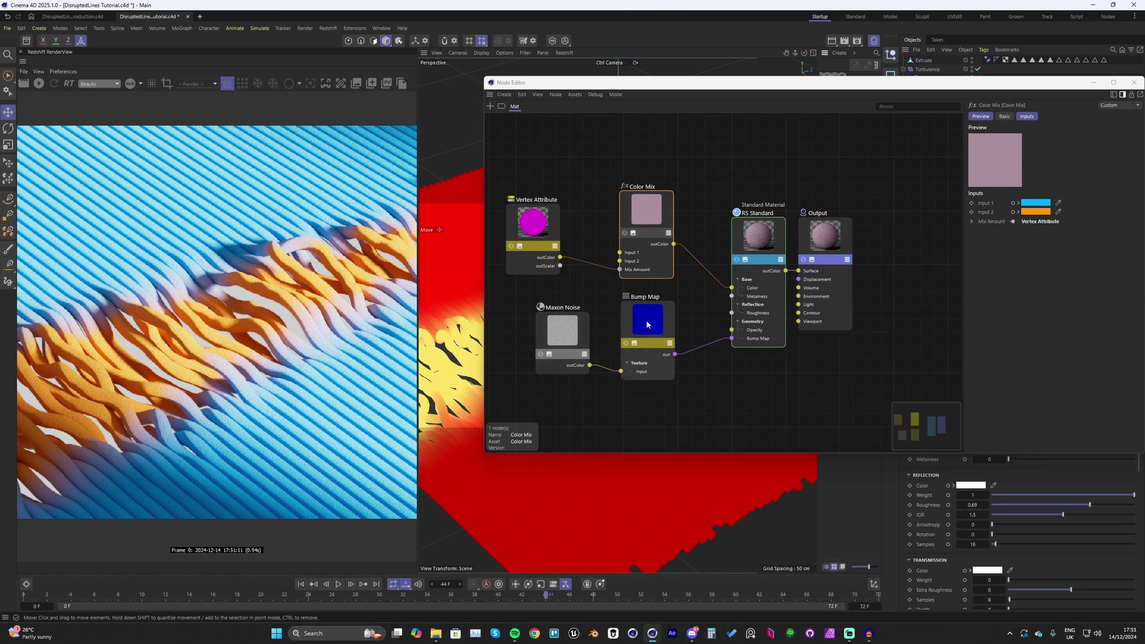
Move the Bump Map node right and the Maxon Noise node left, cancelling an accidental node add
drag(648, 325, 675, 328)
drag(562, 329, 521, 331)
middle_drag(604, 328, 613, 326)
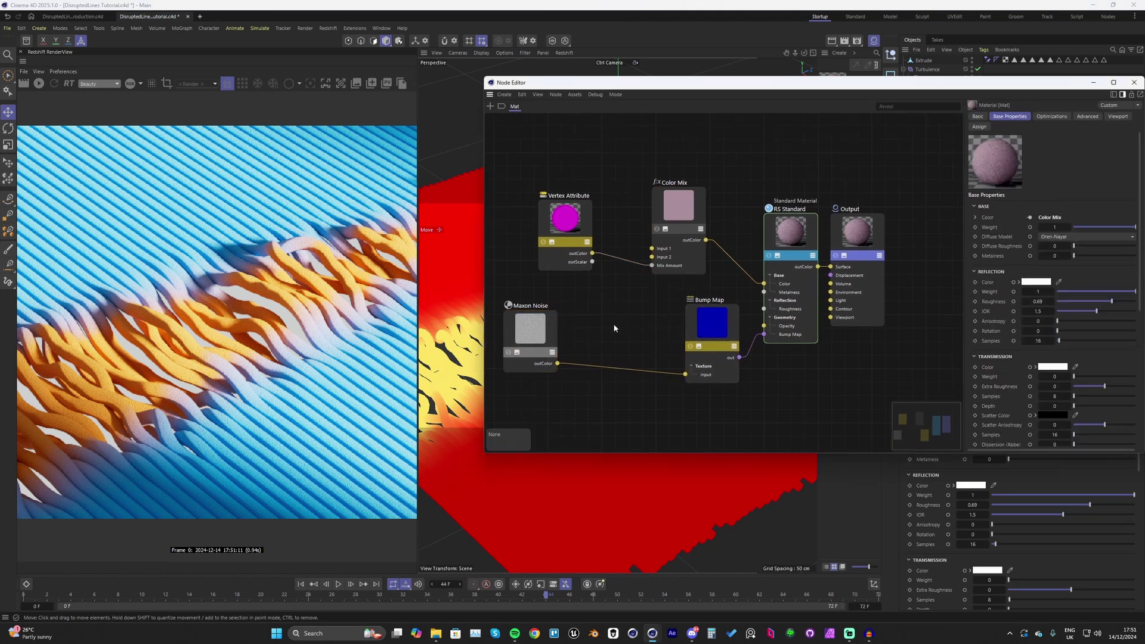
double_click(613, 325)
click(585, 329)
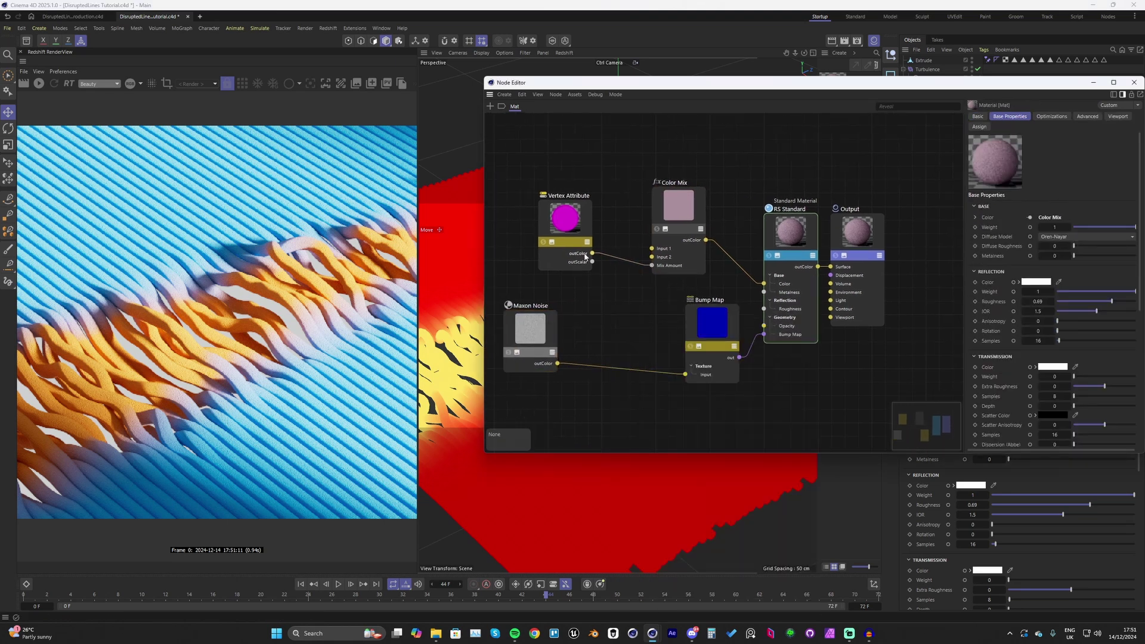
Add a Color Mix node masked by Vertex Attribute and feed its output into the Bump Map
double_click(603, 322)
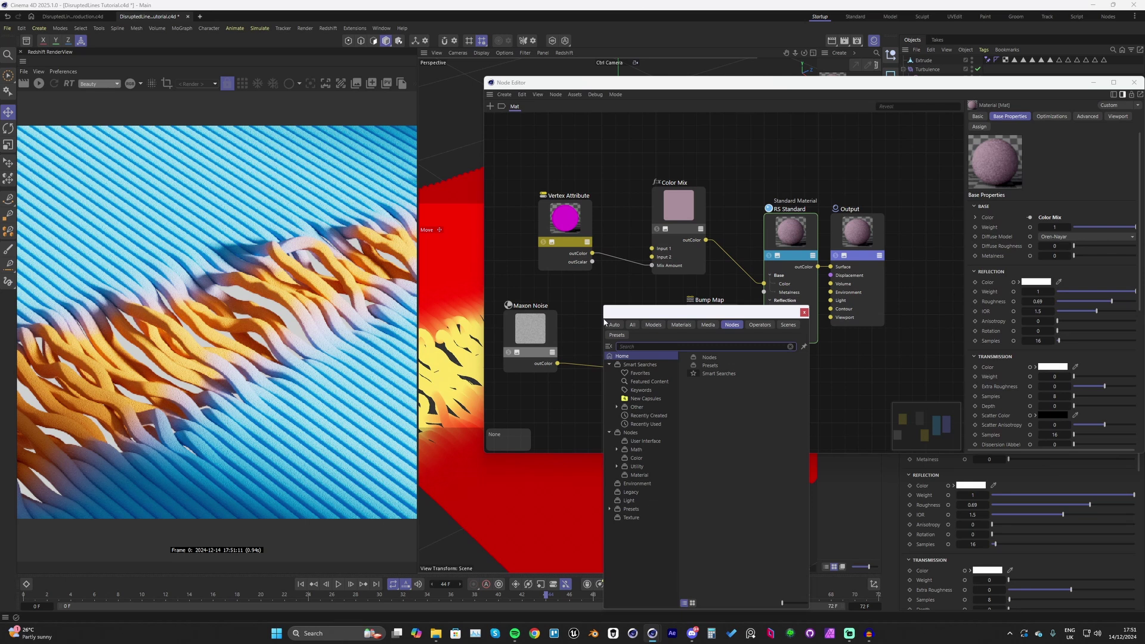
text(color)
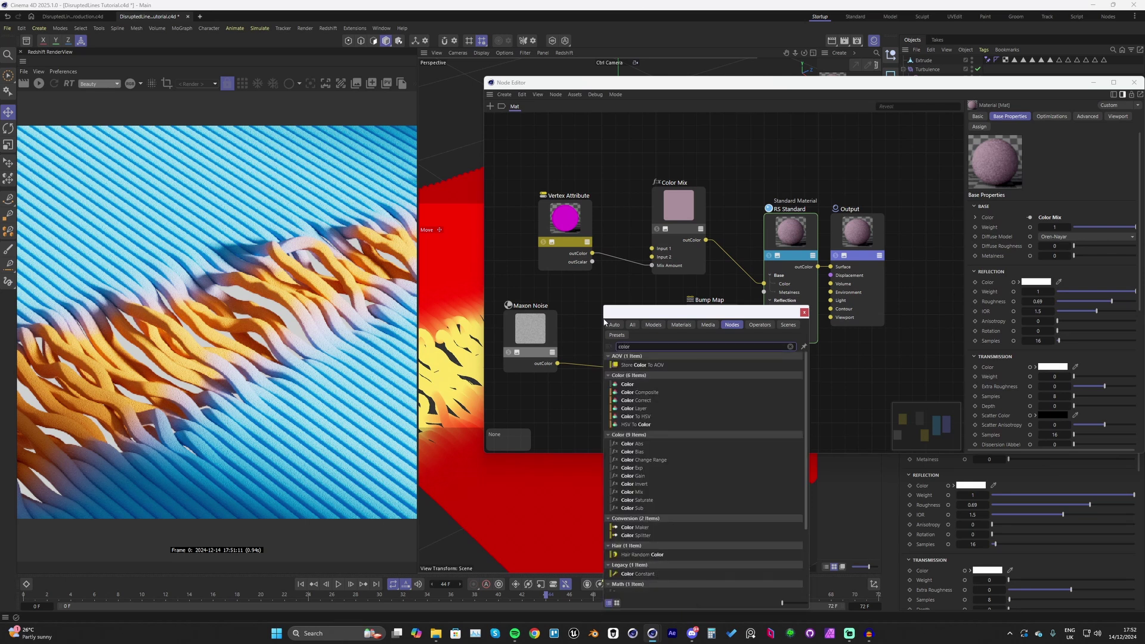
text( mix)
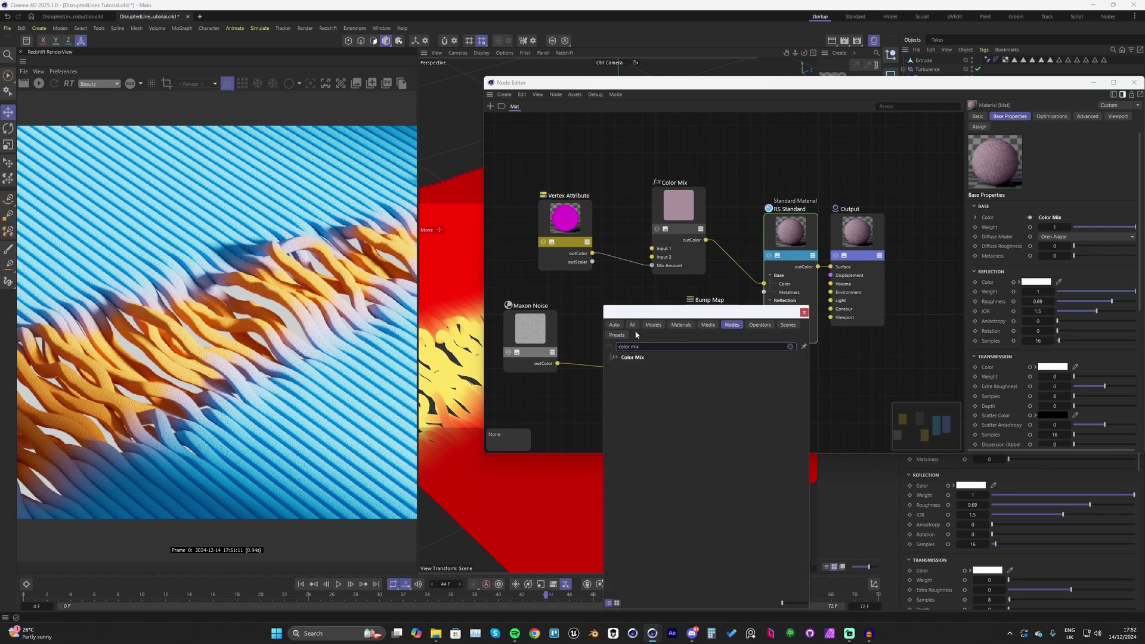
double_click(637, 358)
drag(610, 315, 625, 316)
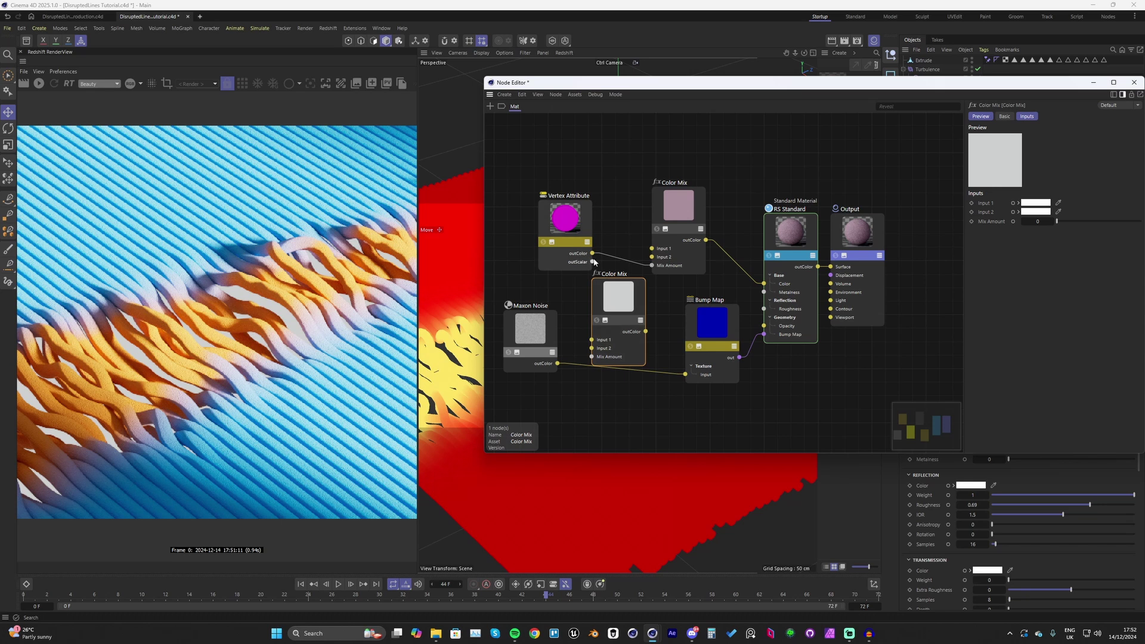
drag(593, 262, 605, 345)
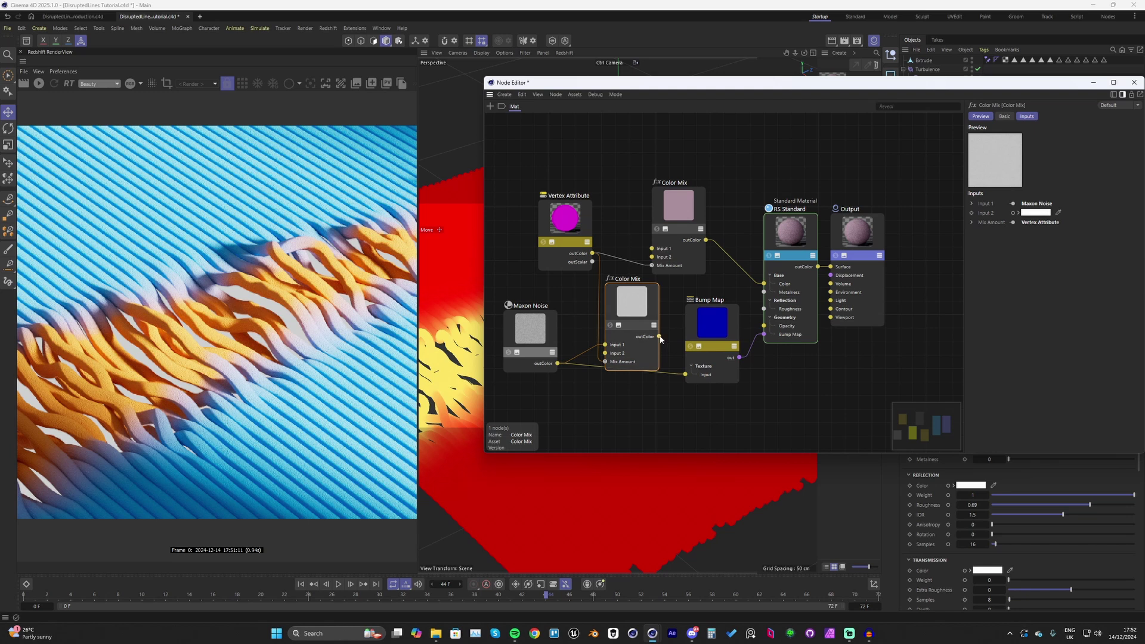
drag(660, 337, 685, 374)
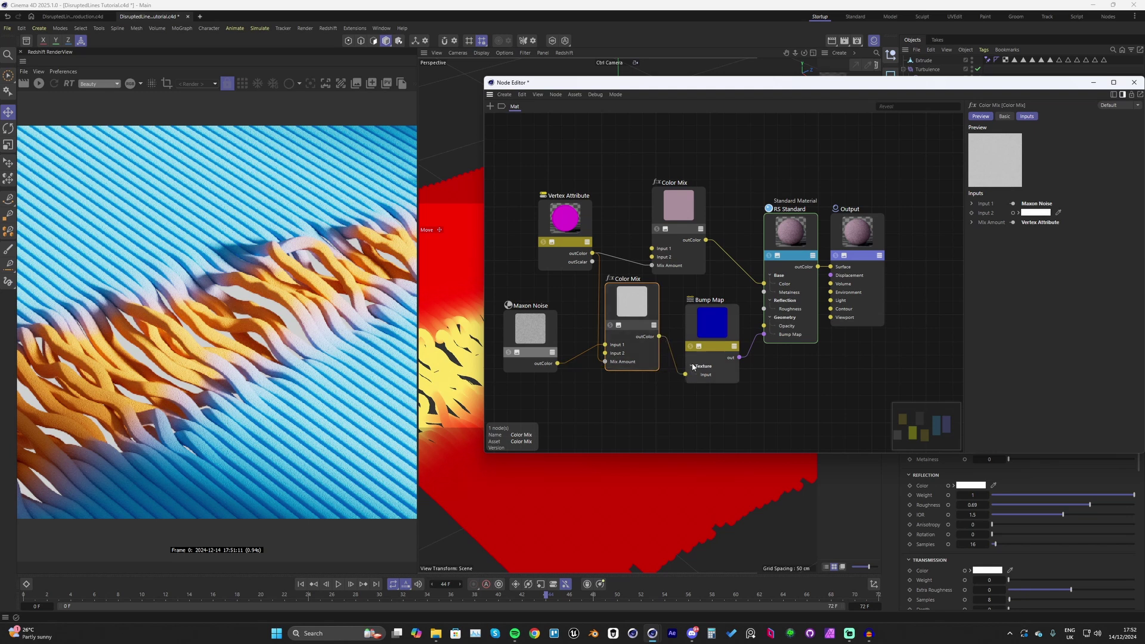
Re-render the scene and inspect the new bump effect on the trail
click(38, 83)
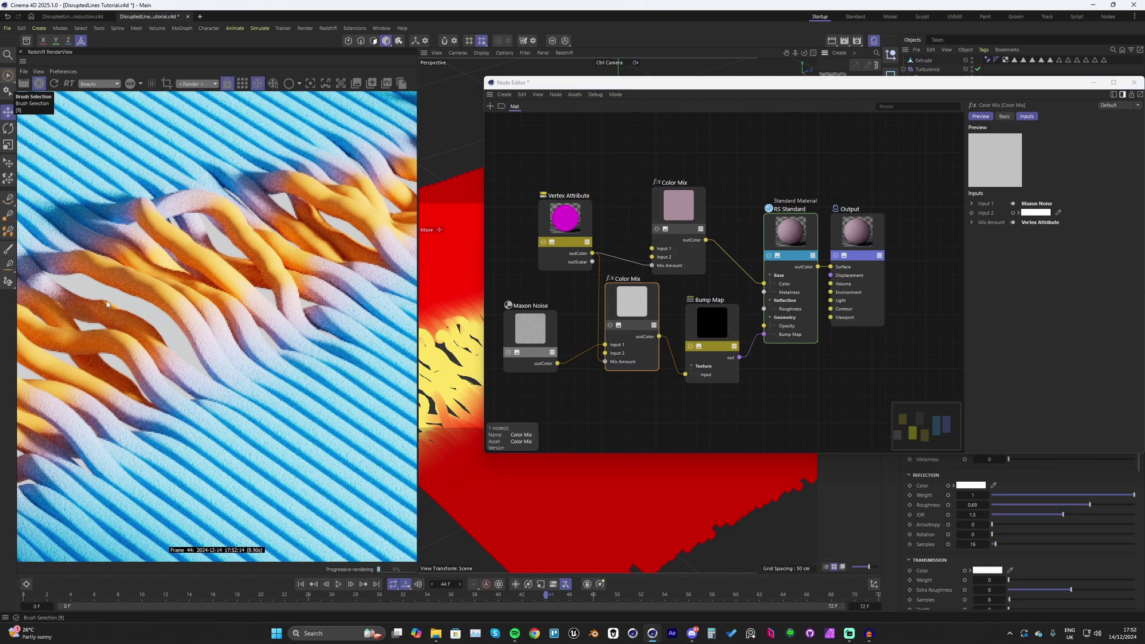
scroll(247, 379, down, 3)
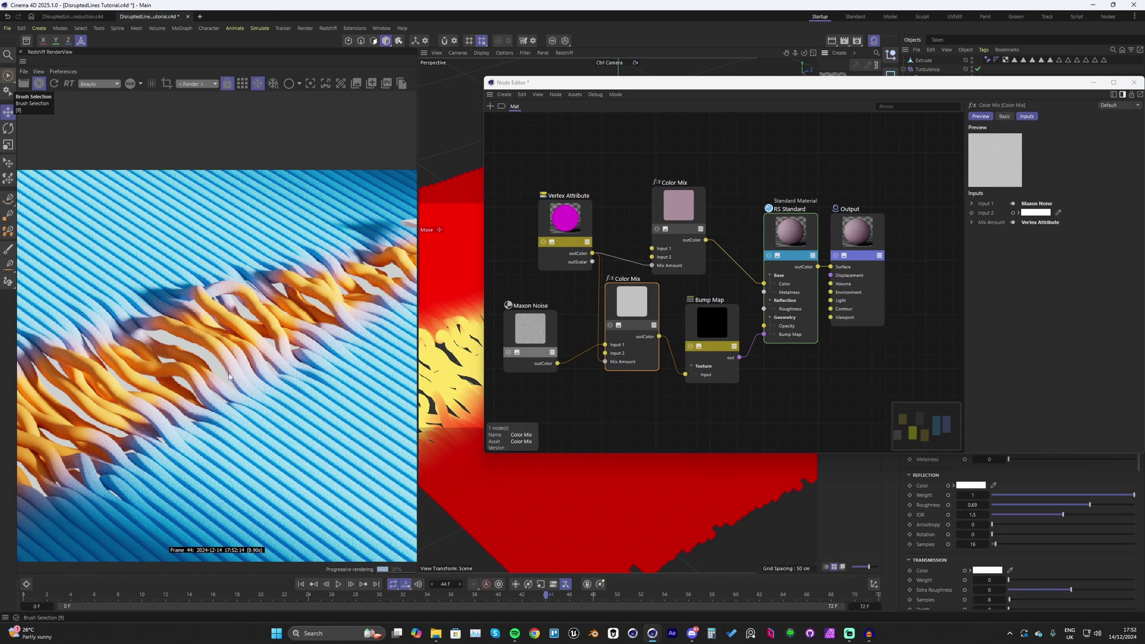
scroll(318, 469, up, 2)
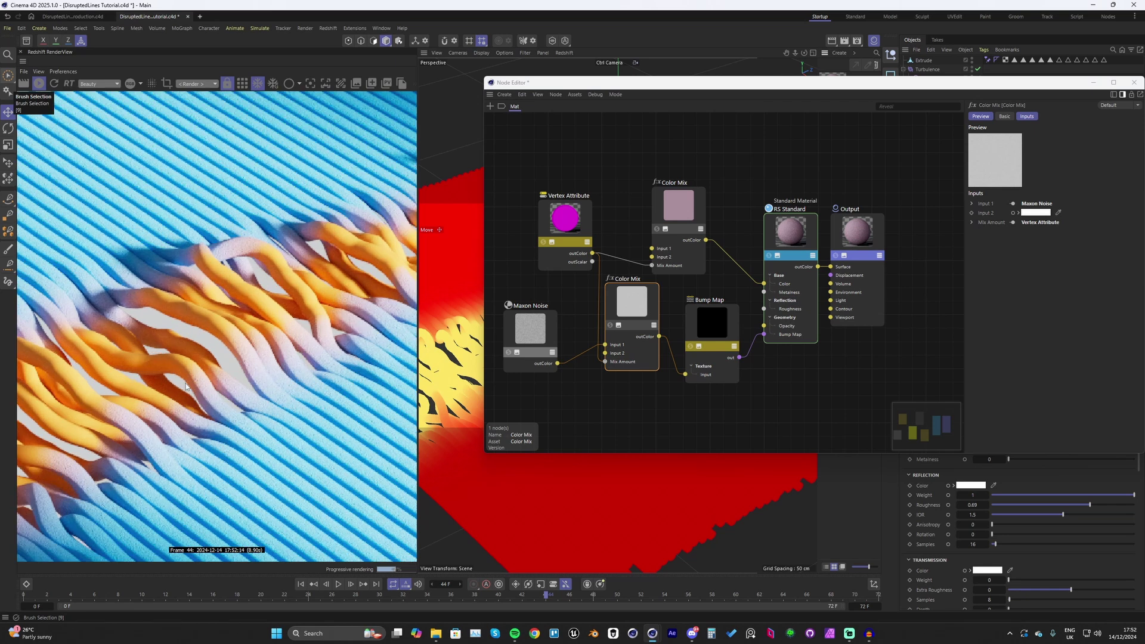
scroll(259, 391, up, 2)
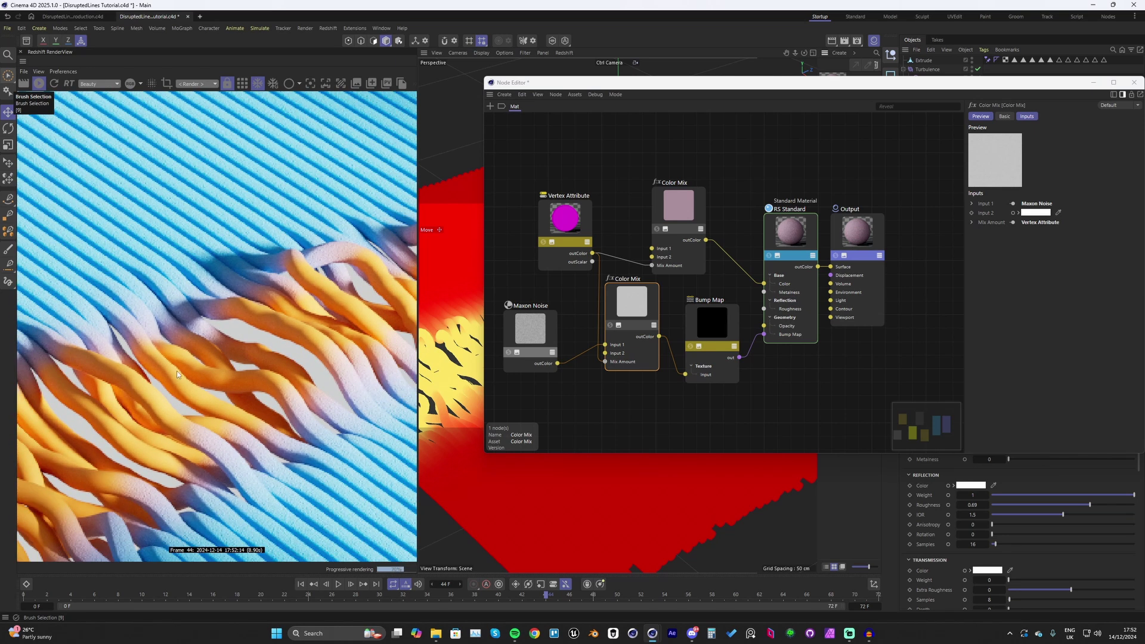
scroll(251, 370, down, 2)
scroll(307, 352, down, 2)
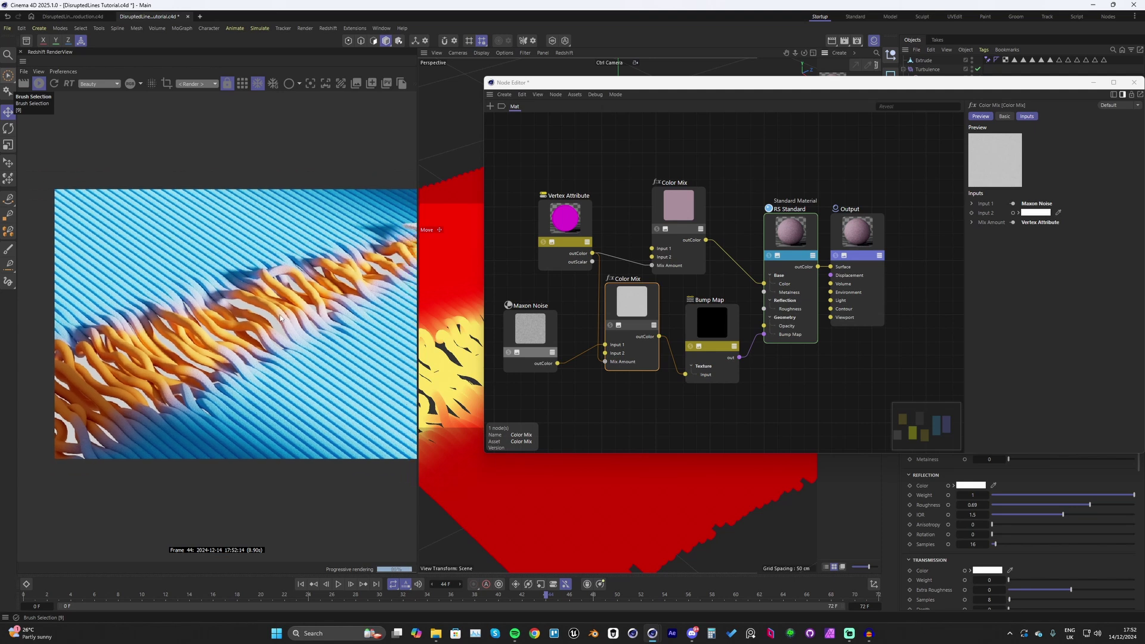
middle_drag(291, 310, 278, 309)
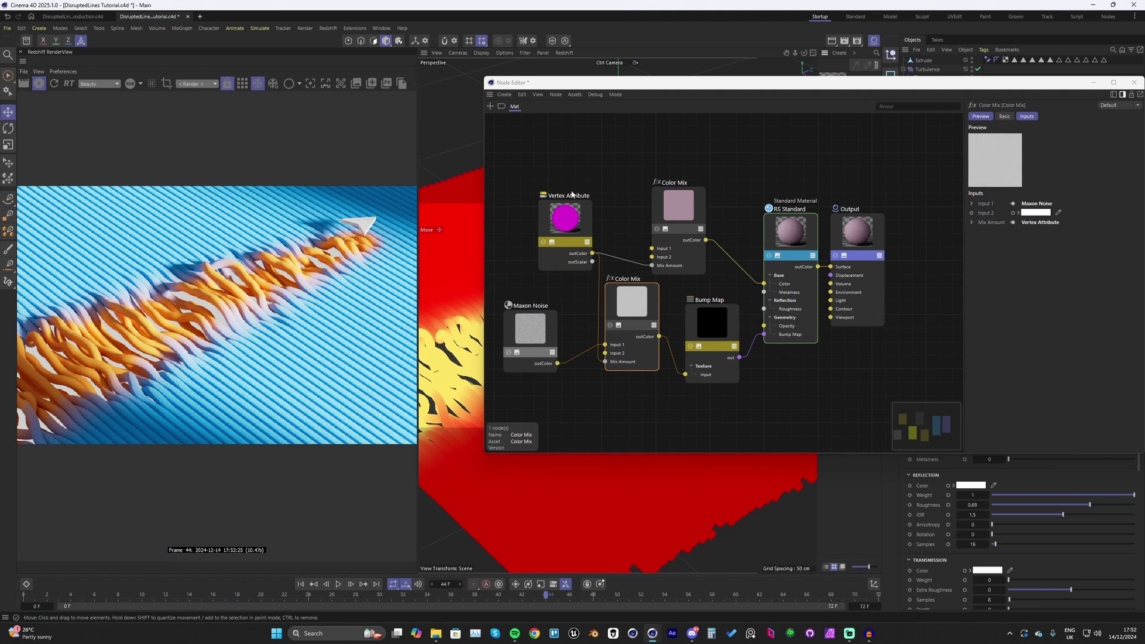
Nudge the Vertex Attribute node left and tidy the node layout
click(566, 230)
drag(570, 230, 553, 228)
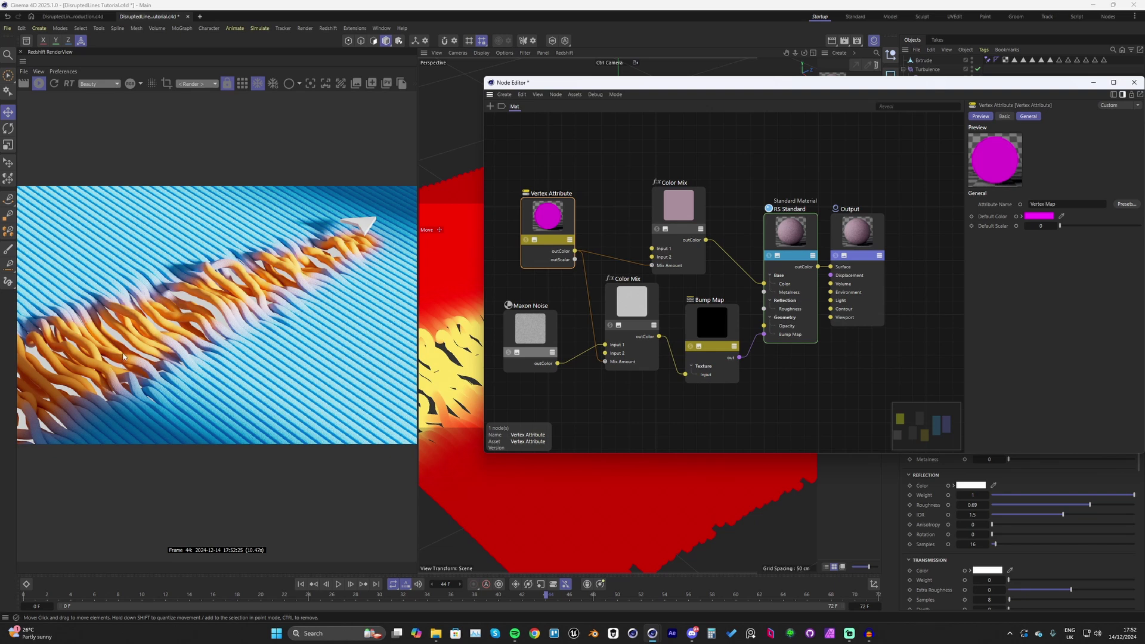
drag(501, 174, 589, 354)
click(587, 219)
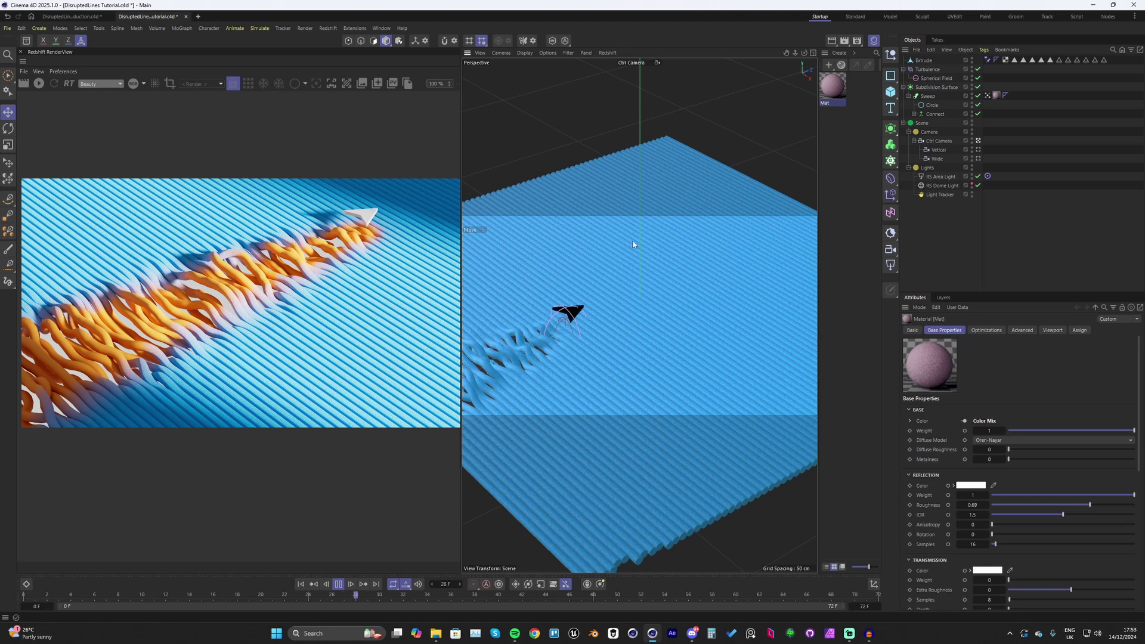
Stop playback, set the tube profile Circle radius to 0.75 cm, and re-render
key(F8)
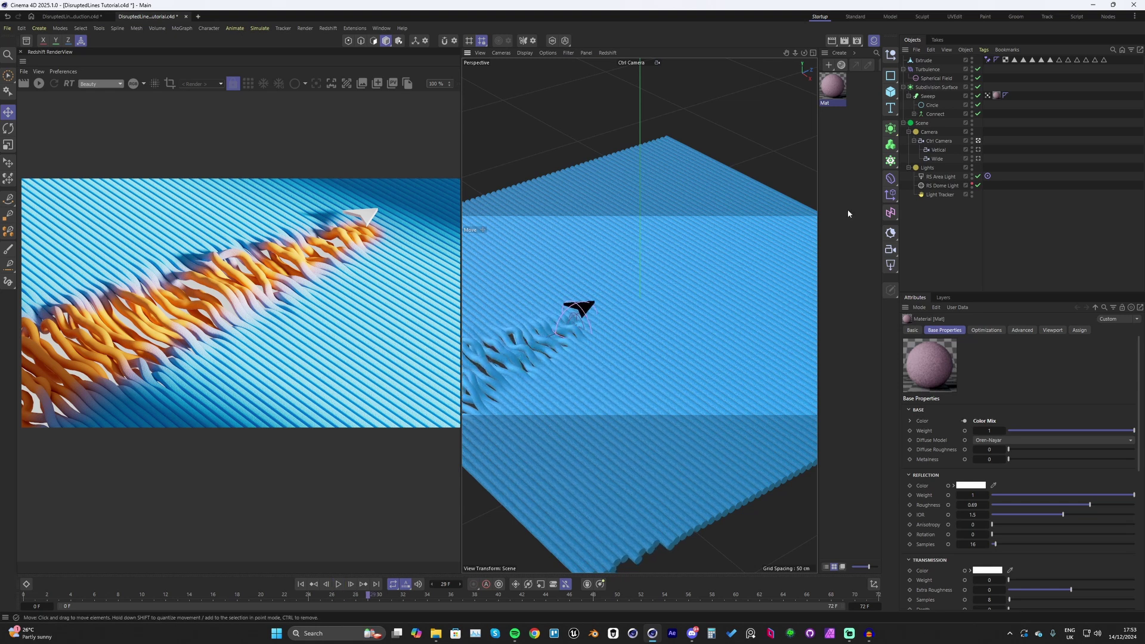
click(932, 105)
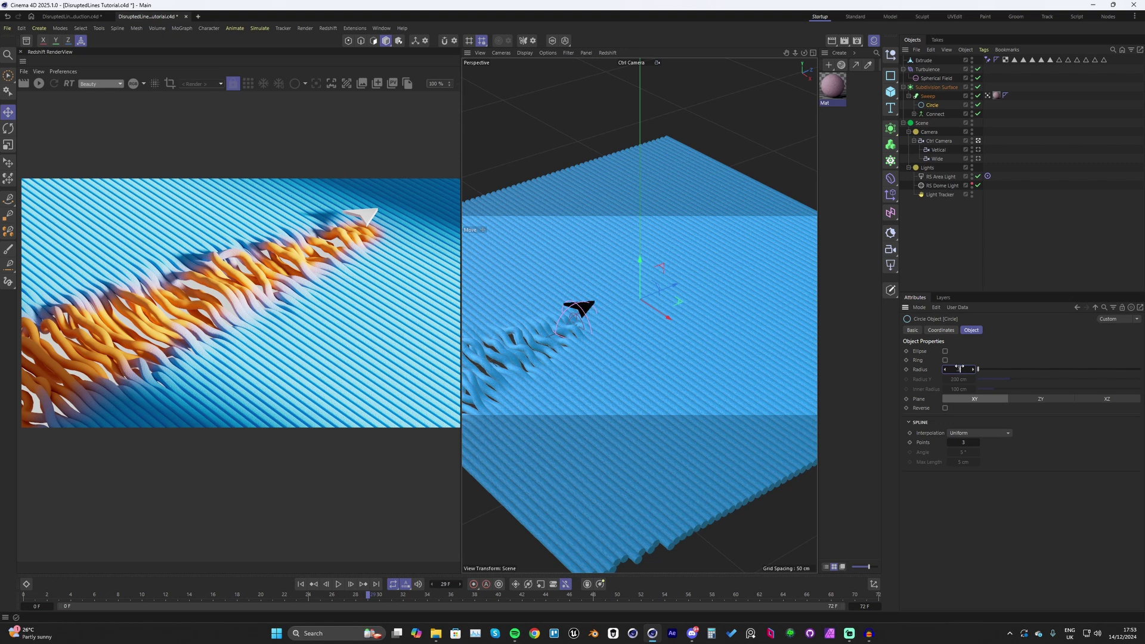
key(Return)
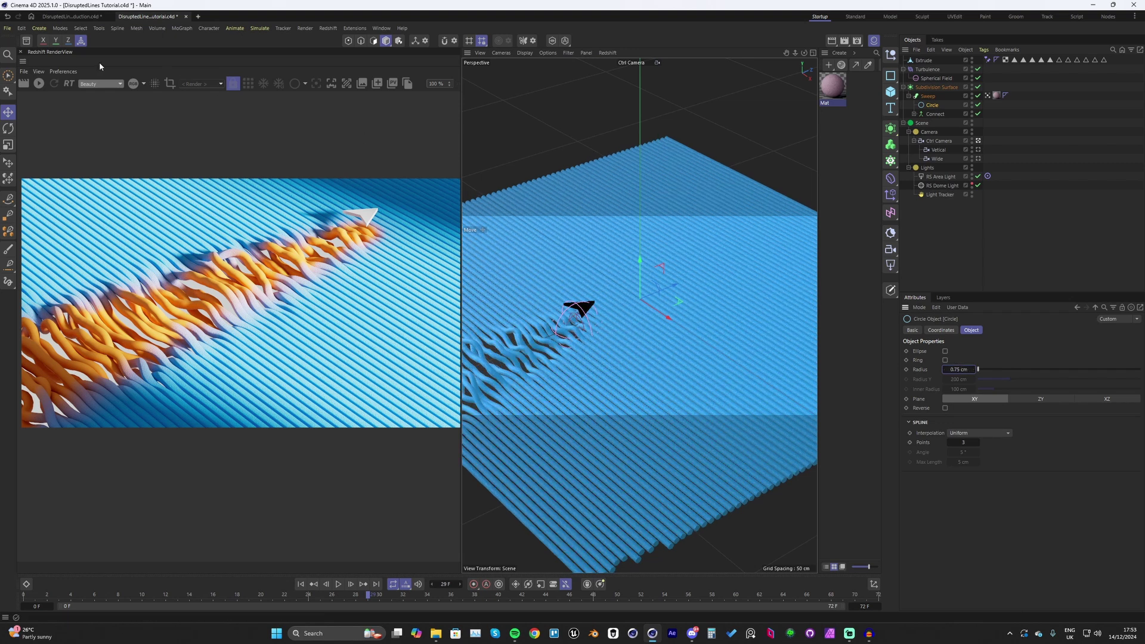
click(38, 84)
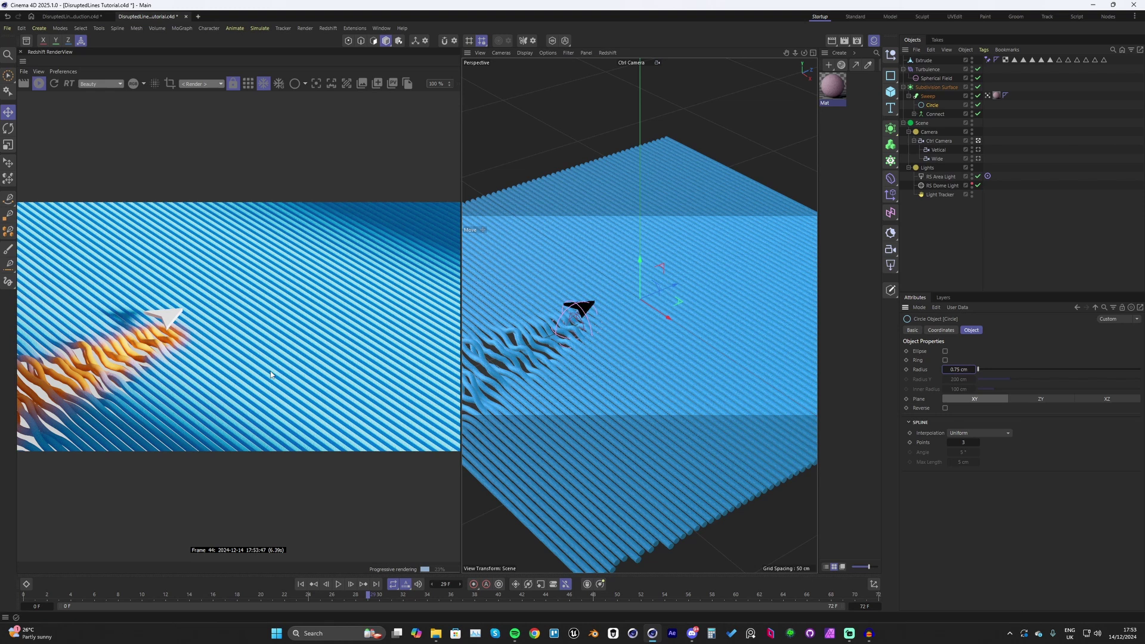
Change the Circle radius to 1 cm, then deselect it
click(949, 368)
text(1)
key(Return)
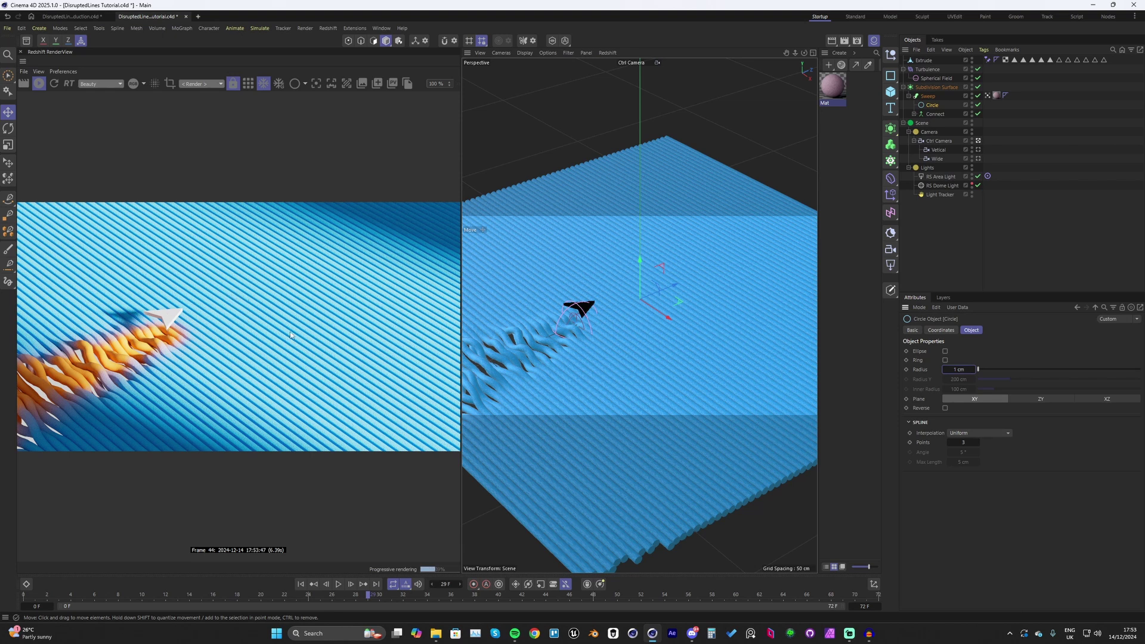
click(552, 134)
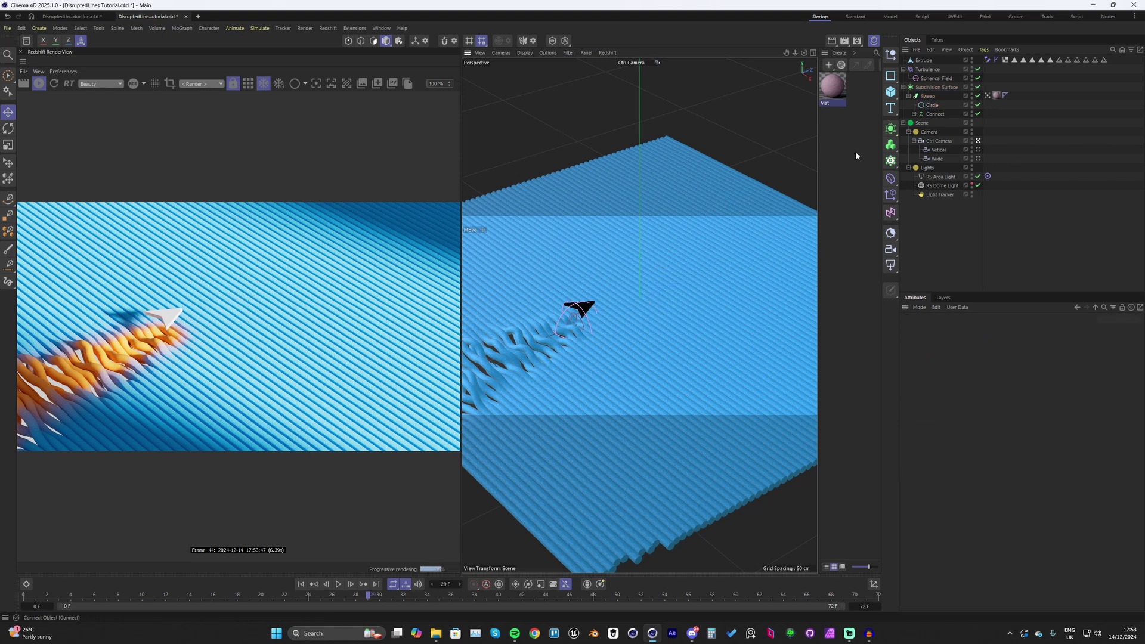
Play the animation to frame 45 and render that frame
key(F8)
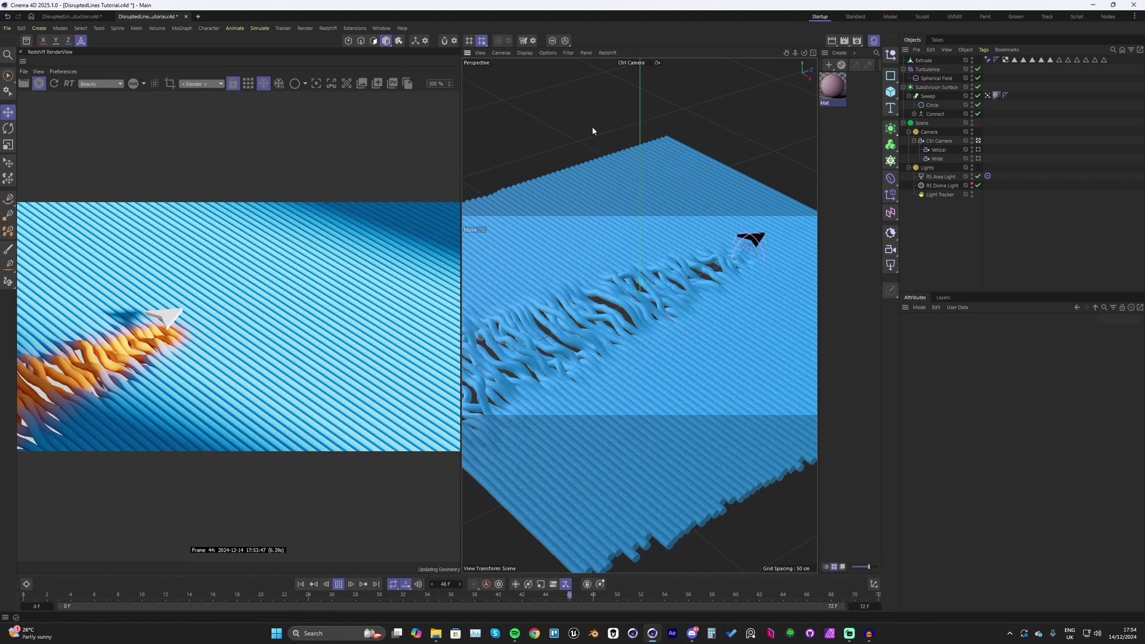
key(F8)
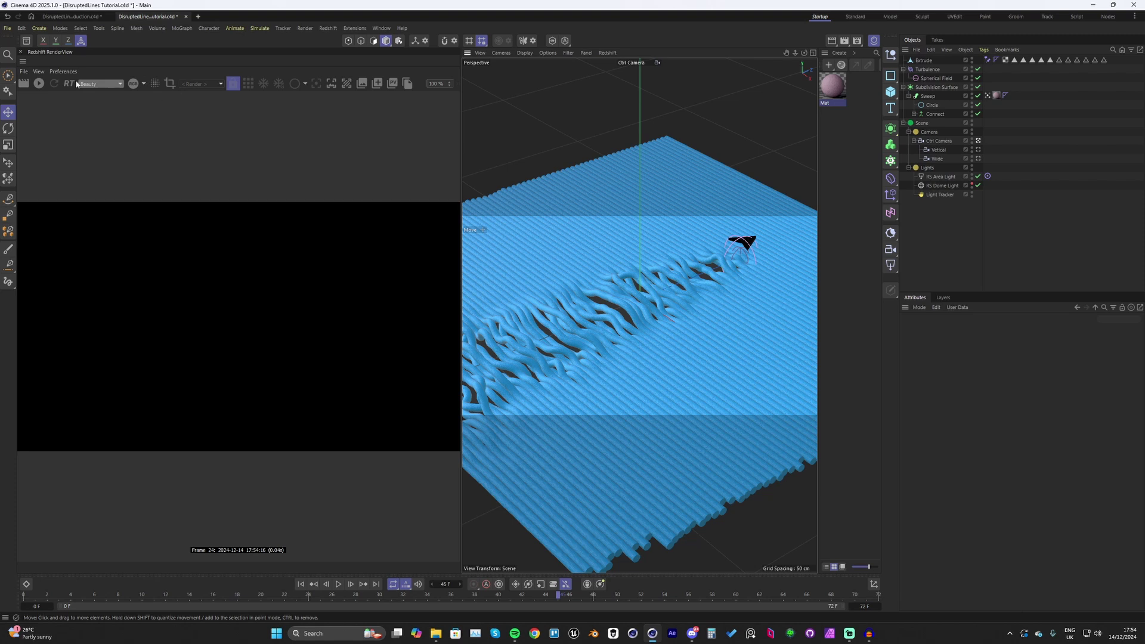
click(39, 83)
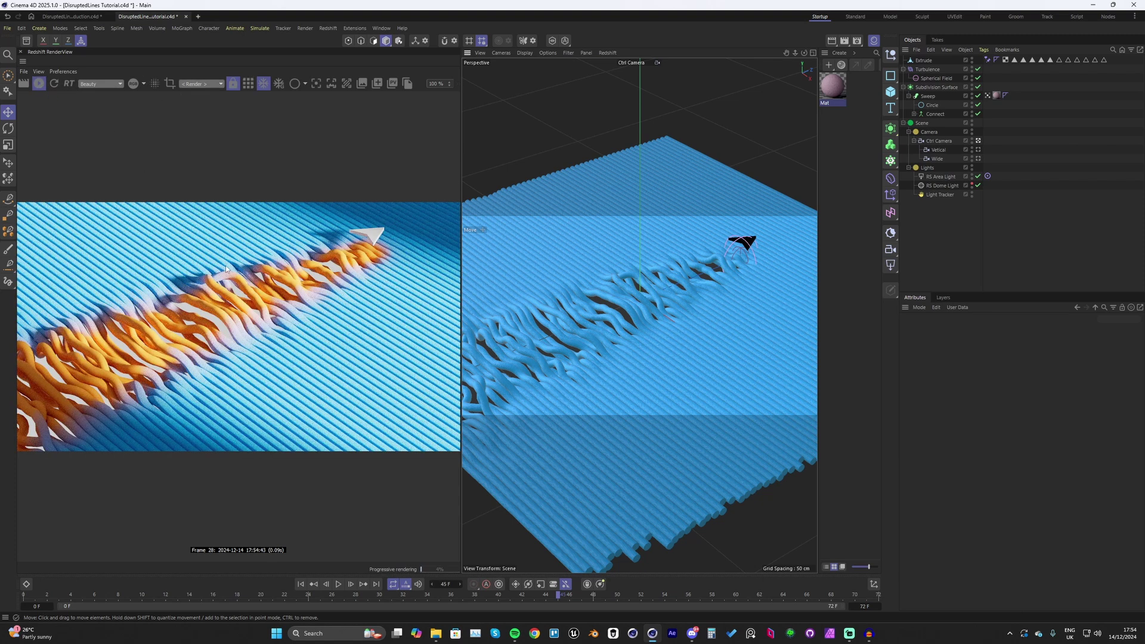
scroll(254, 338, up, 2)
scroll(310, 301, up, 2)
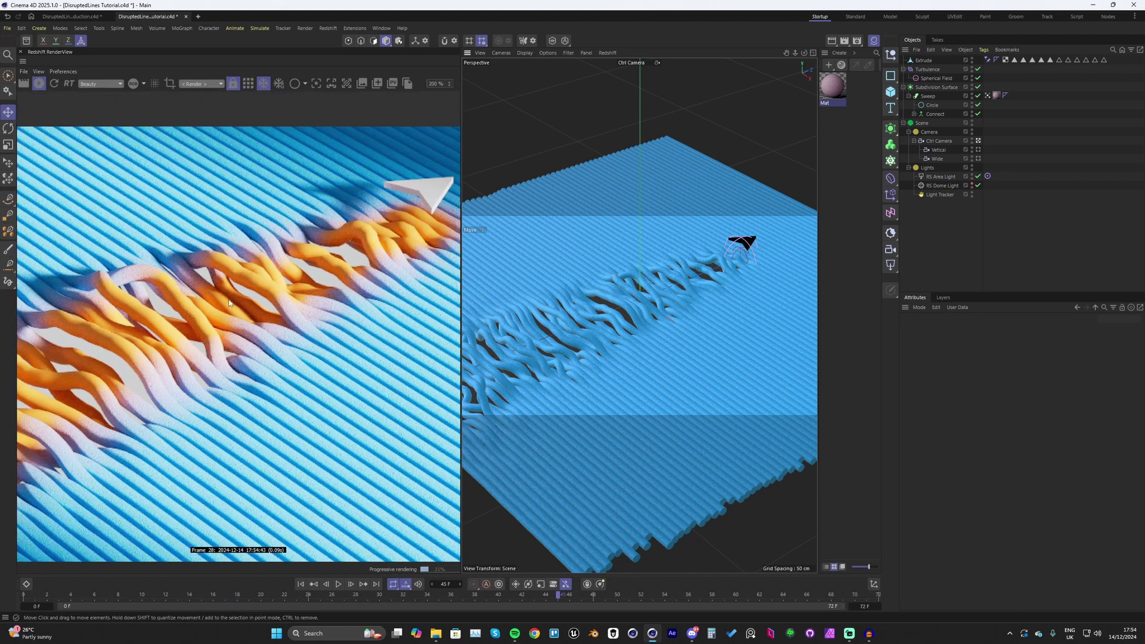
scroll(355, 241, up, 4)
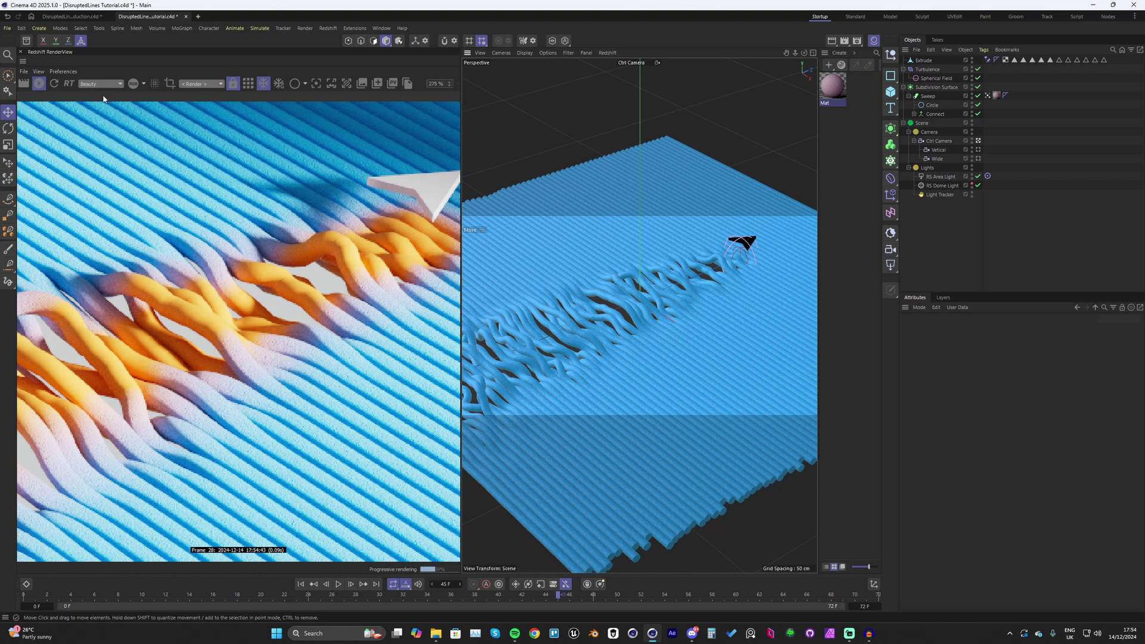
Set the Subdivision Surface's viewport subdivision to 2 and inspect the smoother tubes
click(933, 88)
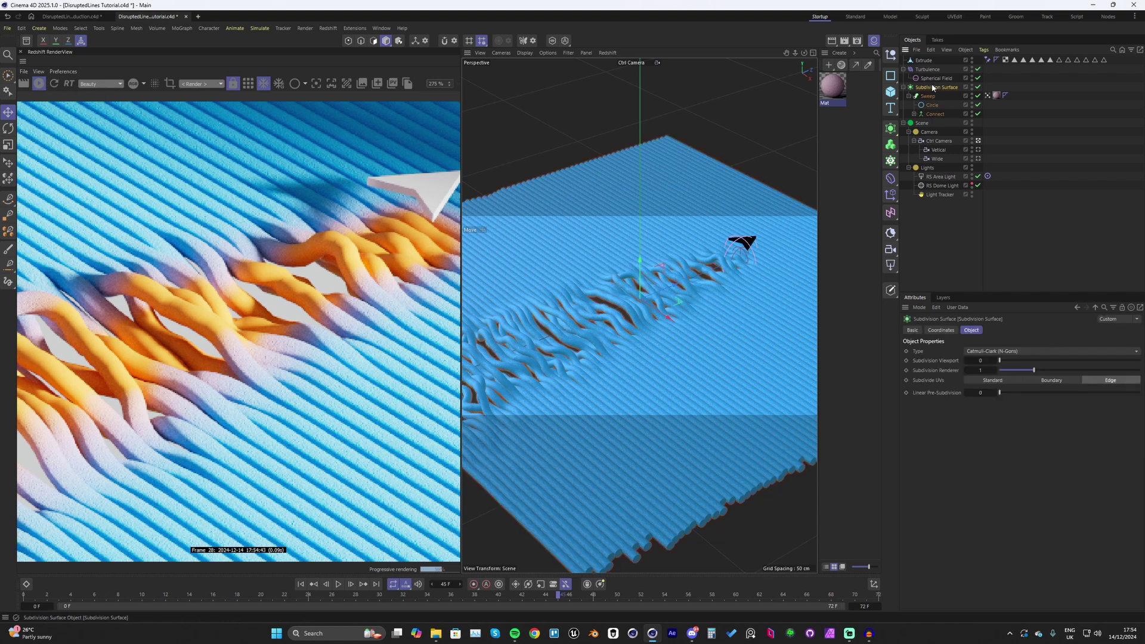
click(1061, 360)
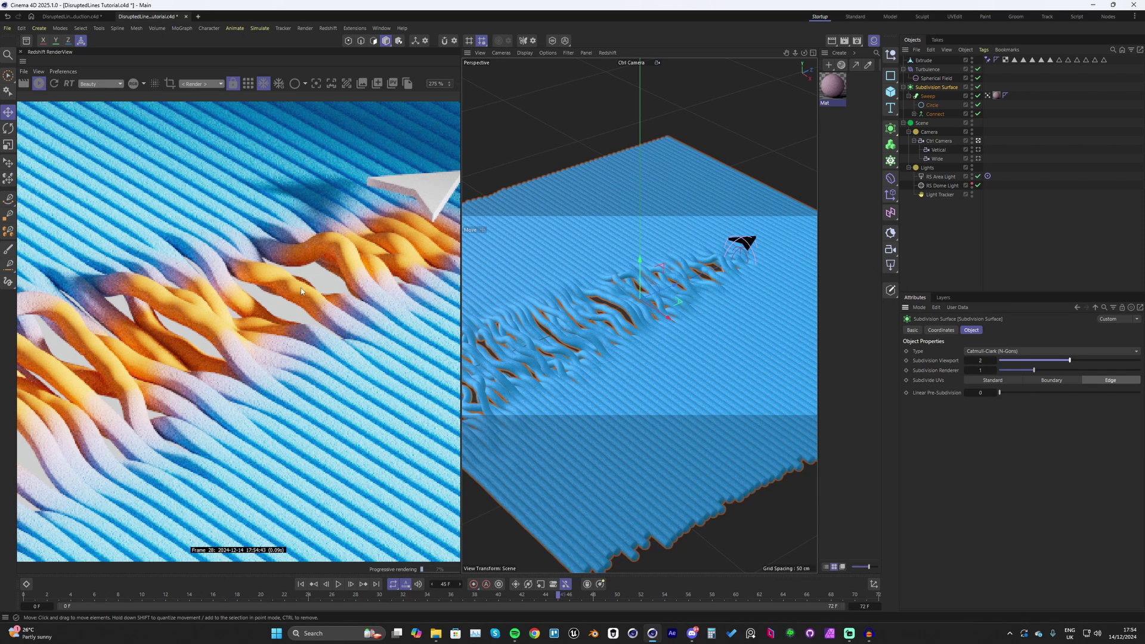
scroll(301, 291, down, 6)
drag(169, 345, 219, 324)
scroll(219, 325, up, 6)
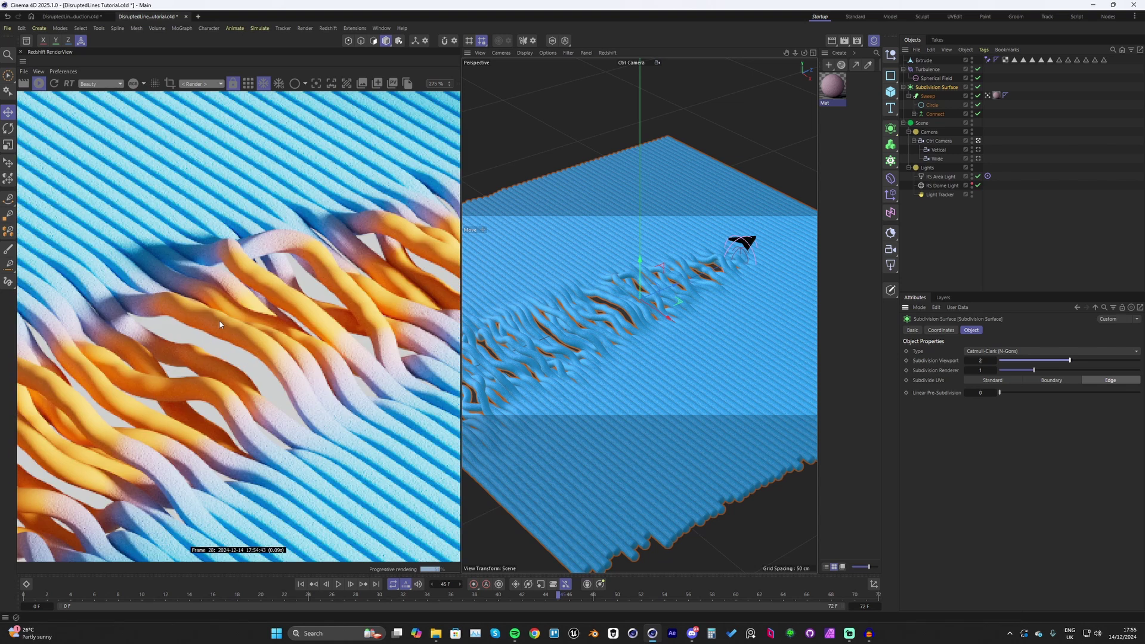
scroll(219, 324, down, 4)
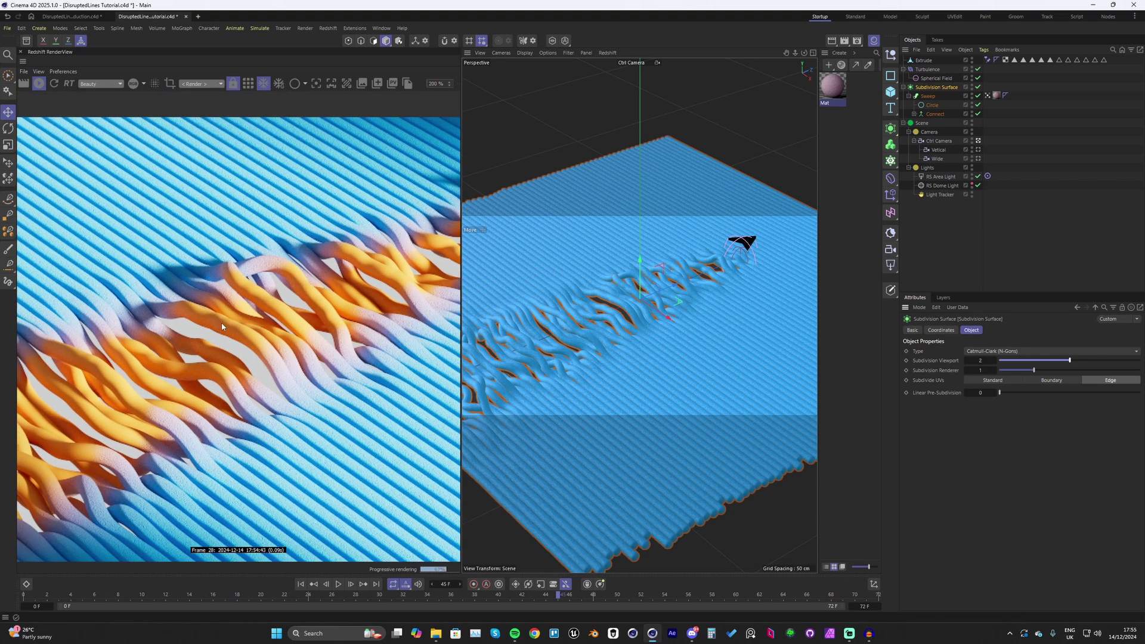